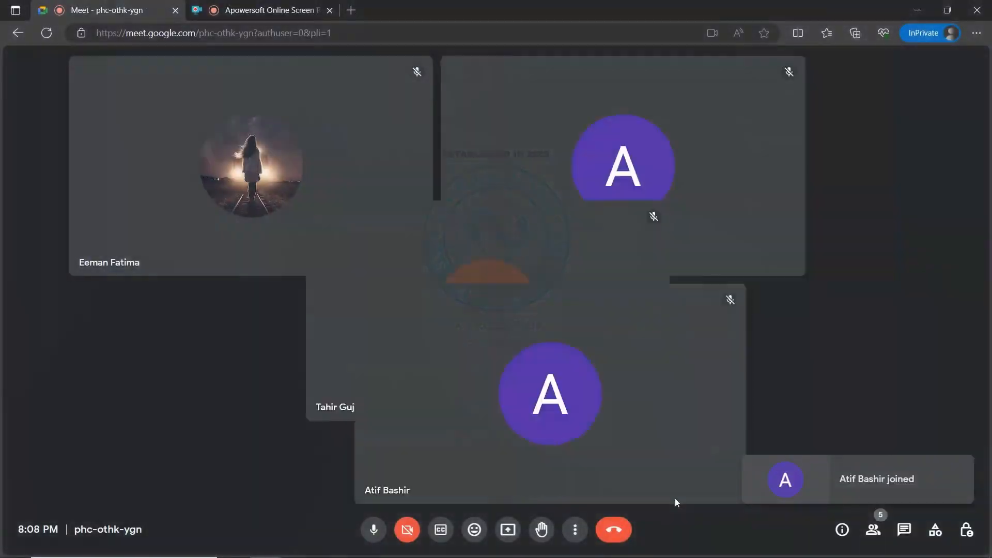
Step: Share the entire screen with the meeting, ignore the infinity mirror warning, and minimize the browser
click(514, 526)
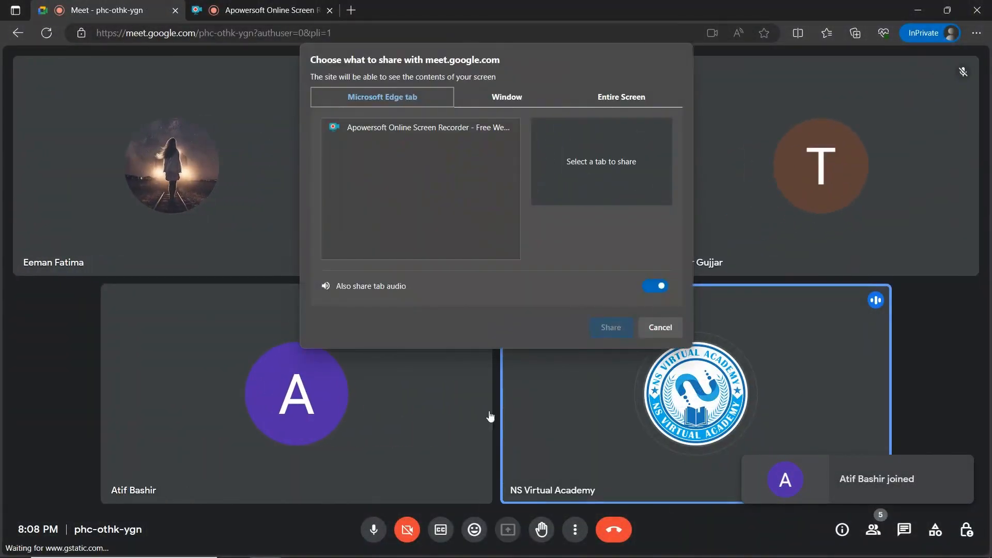
click(640, 98)
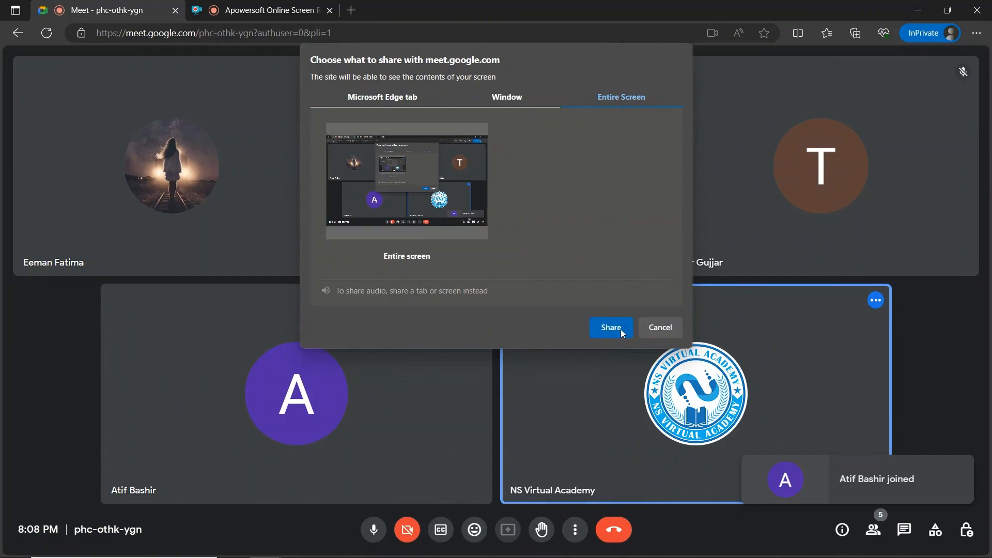
click(605, 324)
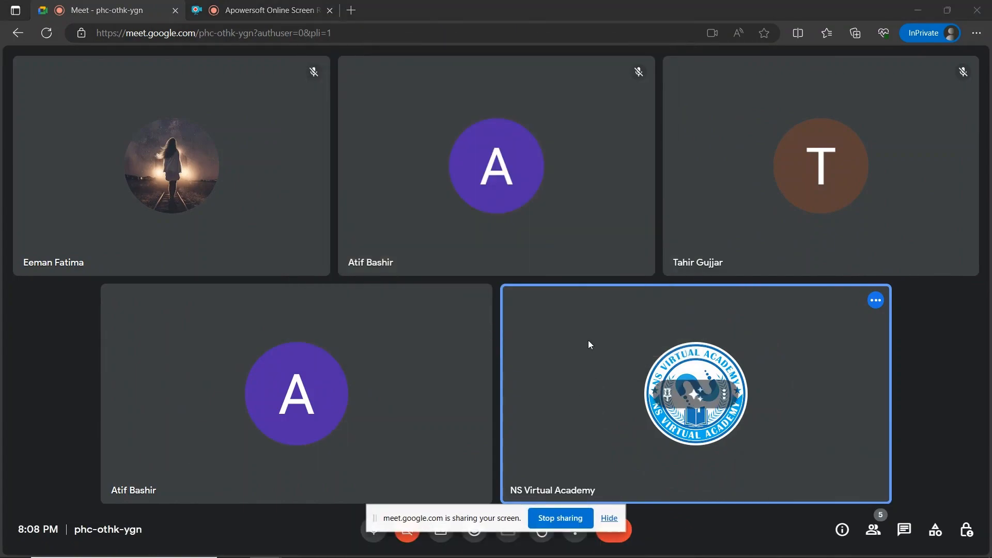
click(608, 518)
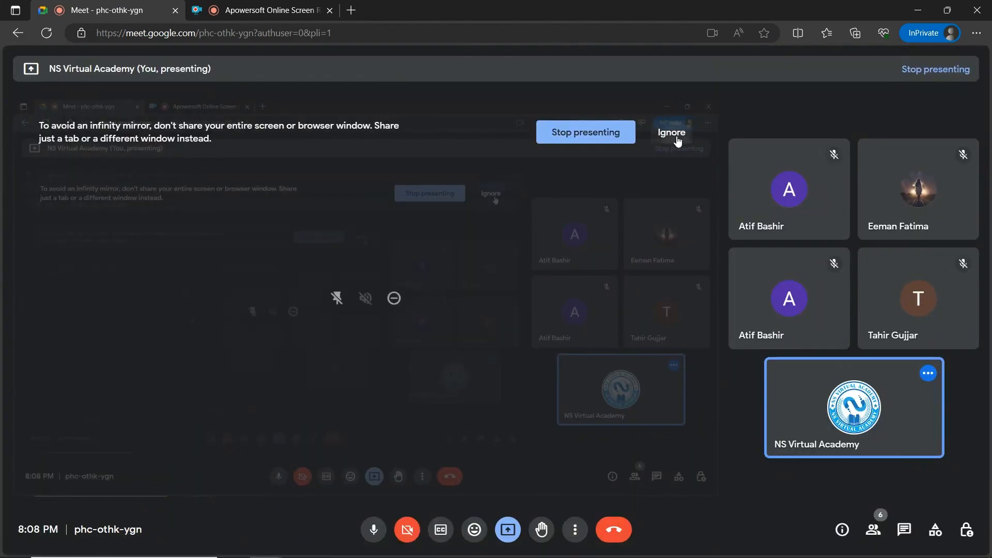
click(672, 132)
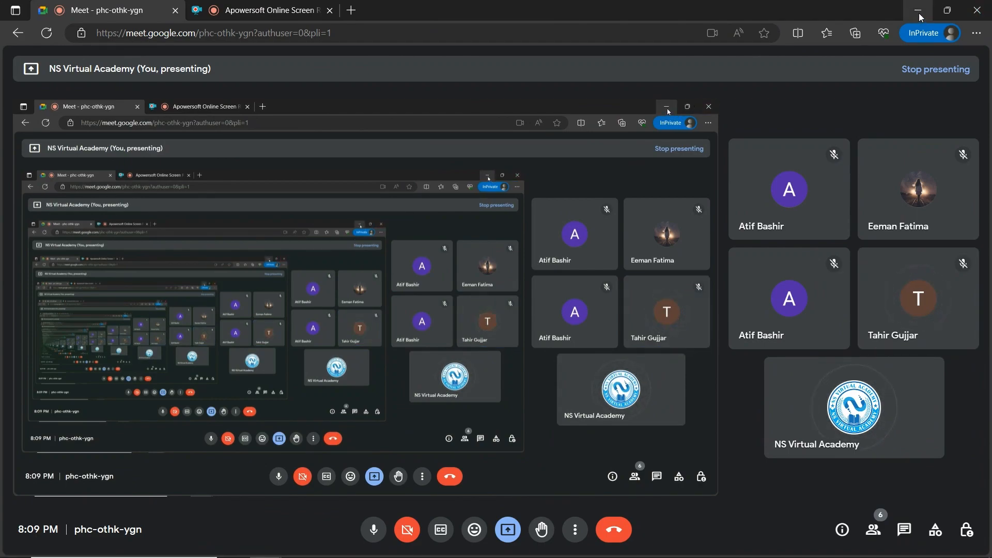
click(914, 9)
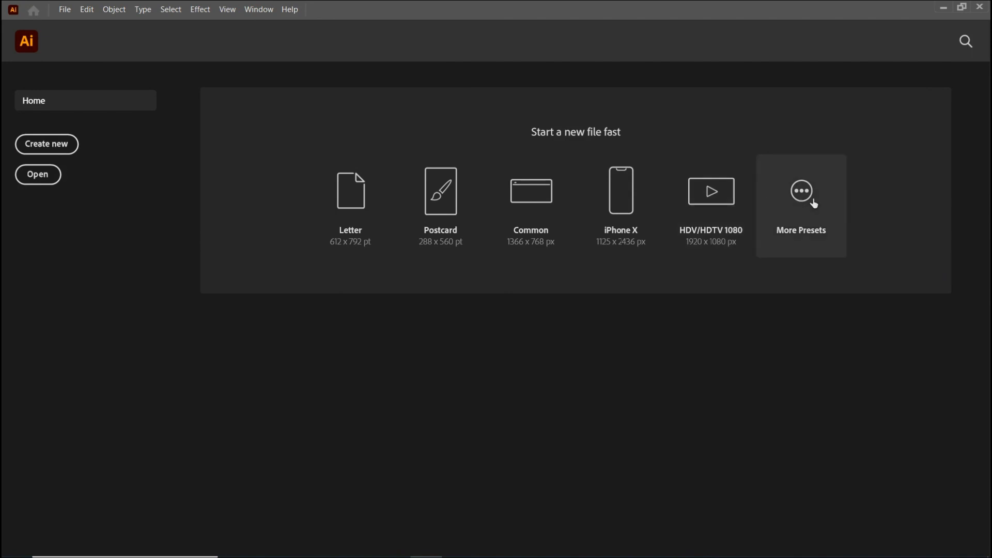
Step: Browse the new-document presets for Saved, Mobile, Print, Film & Video and Art & Illustration, and return to Recent
click(761, 189)
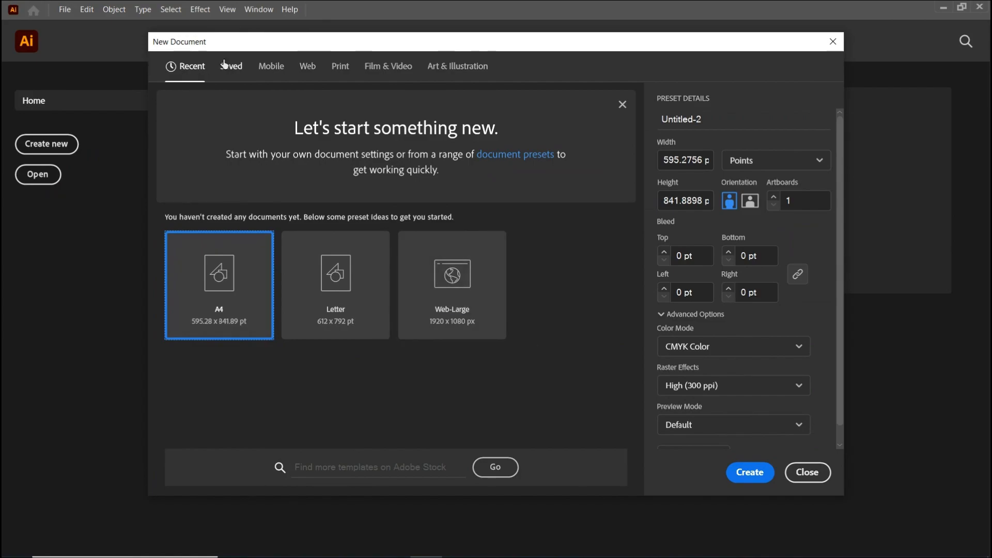
click(230, 70)
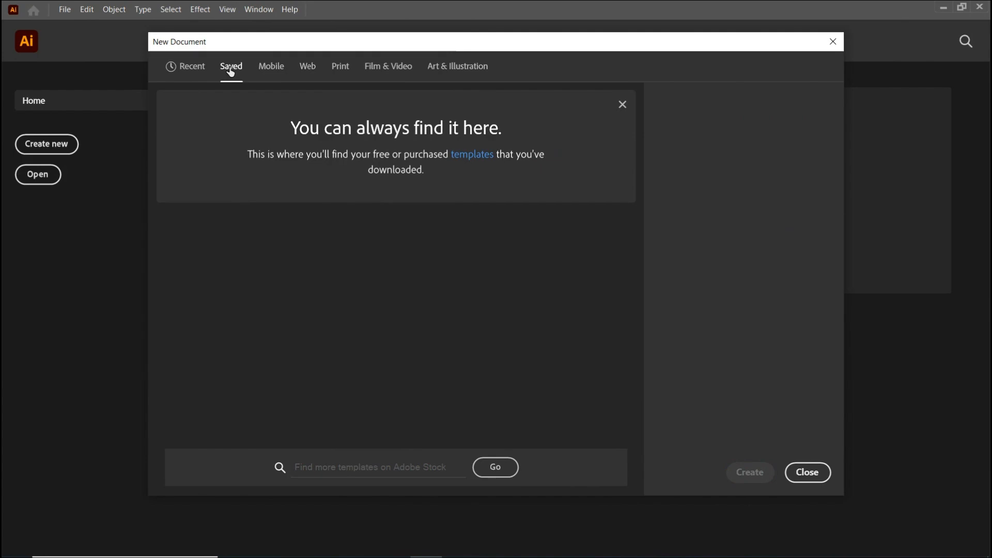
click(272, 72)
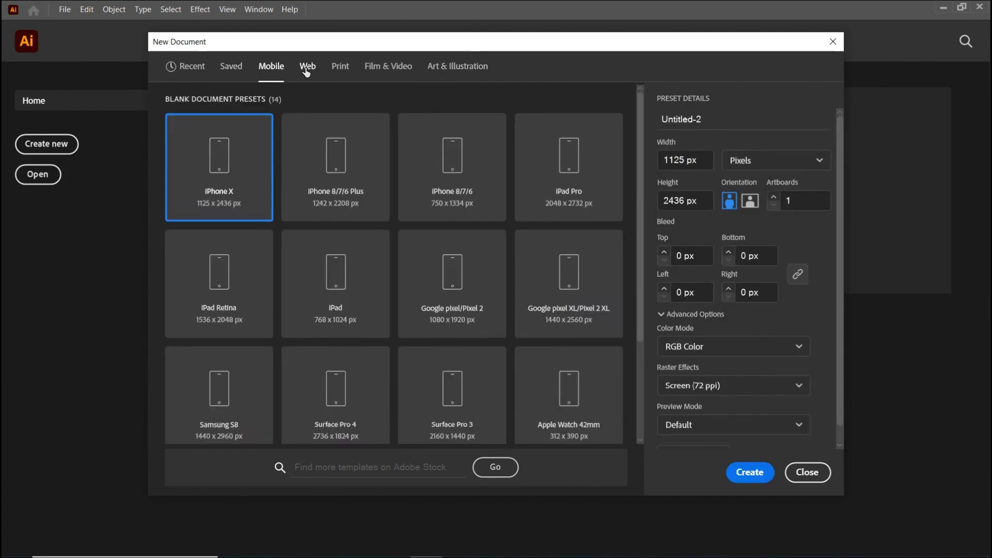
click(346, 70)
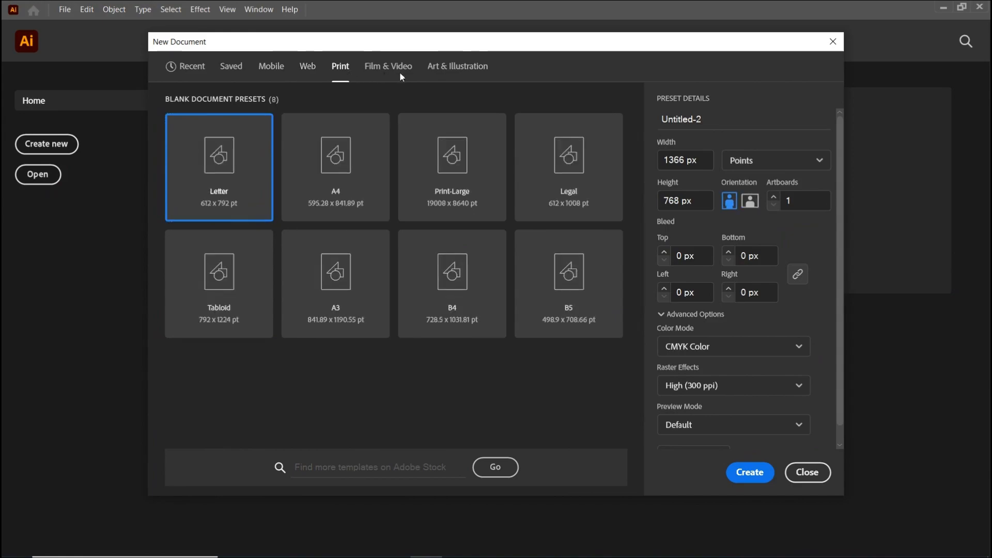
click(412, 75)
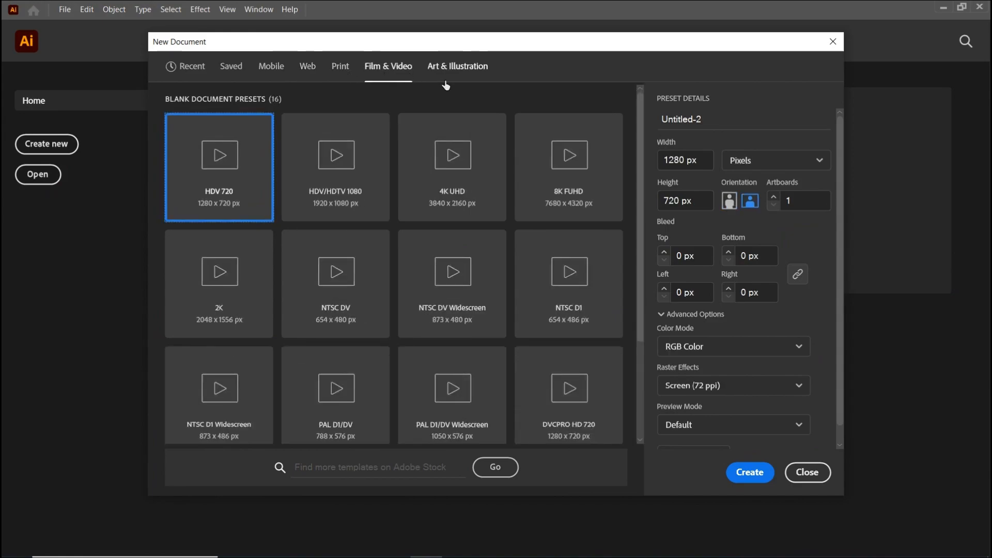
click(461, 70)
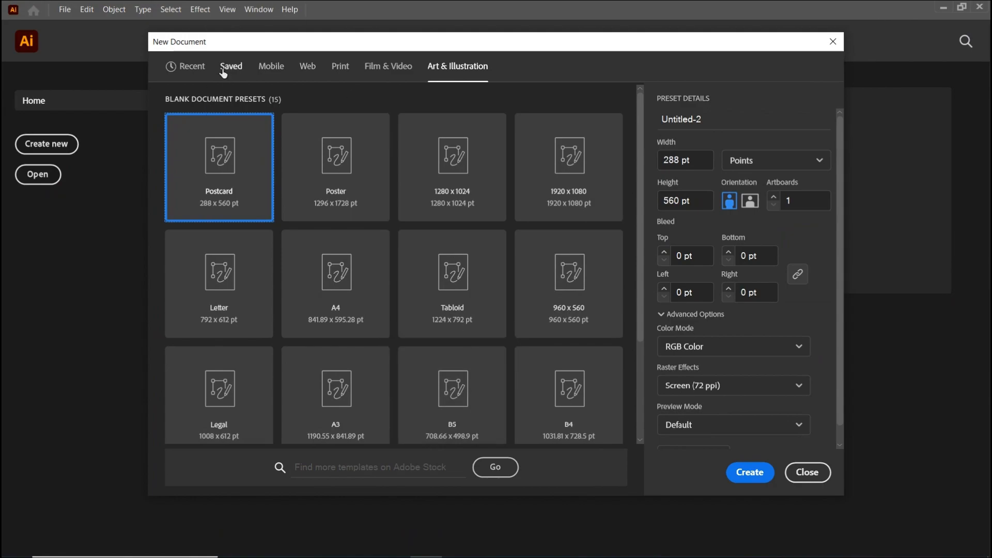
click(199, 72)
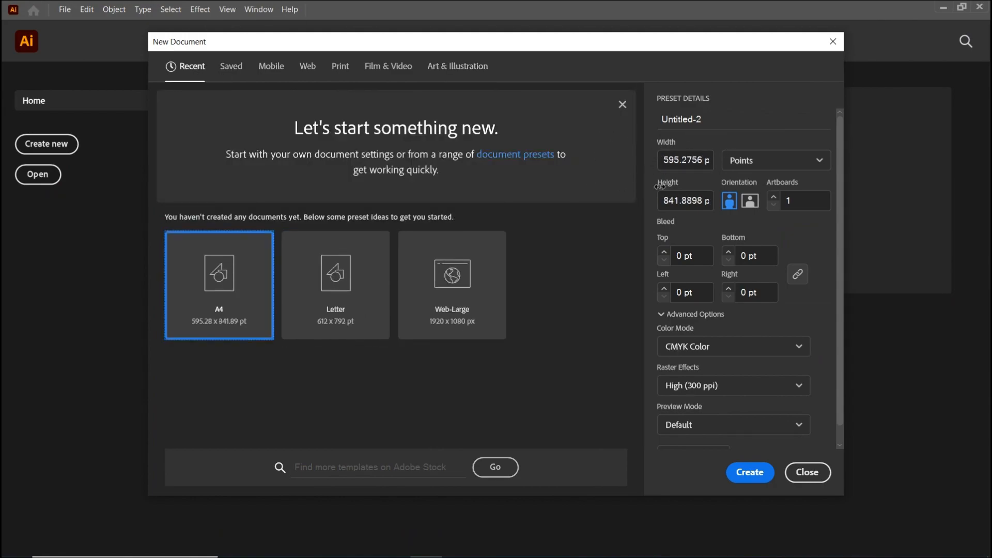
Step: Create a new document measured in inches, 8.5 in wide and 11 in high, and activate the Selection tool
click(746, 164)
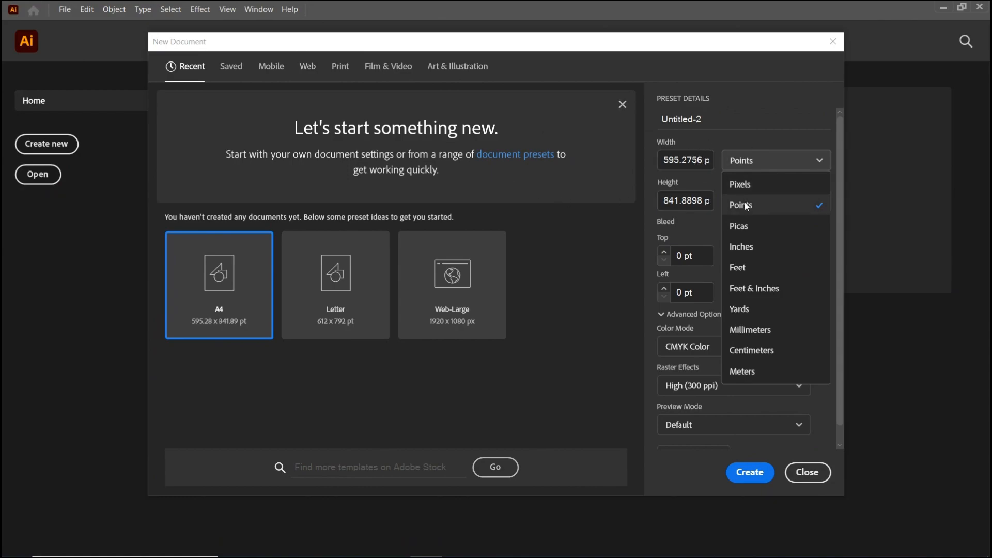
click(771, 248)
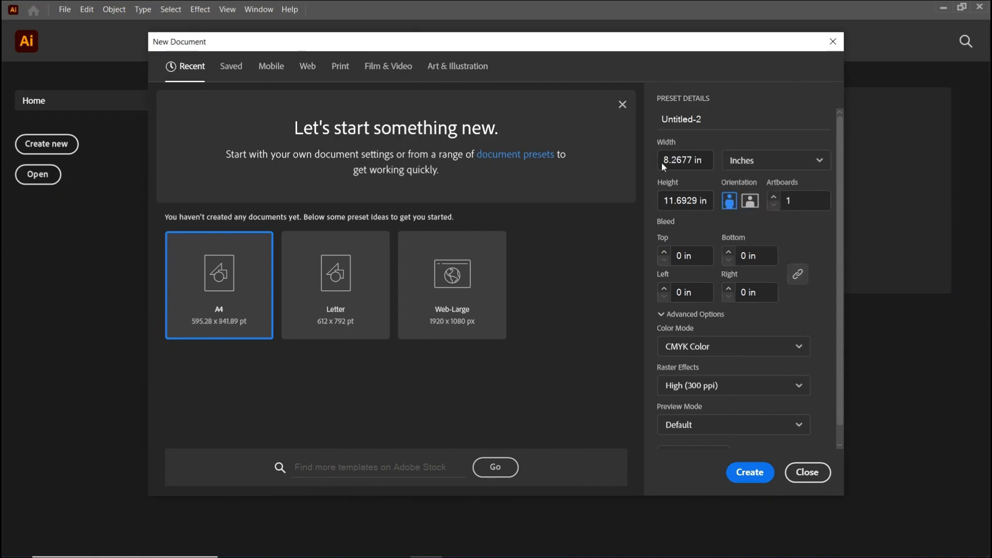
drag(706, 160, 660, 159)
text(8)
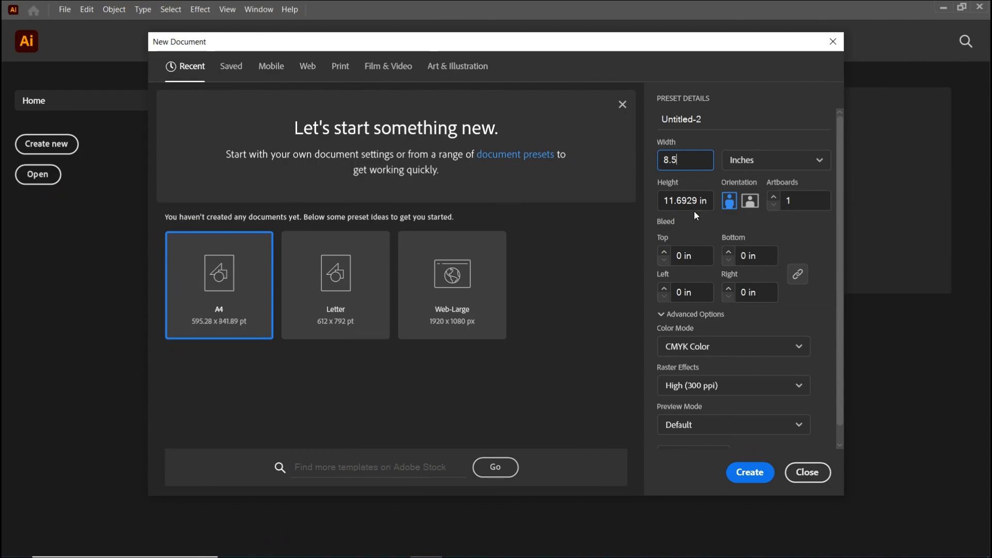
text(.5)
key(Tab)
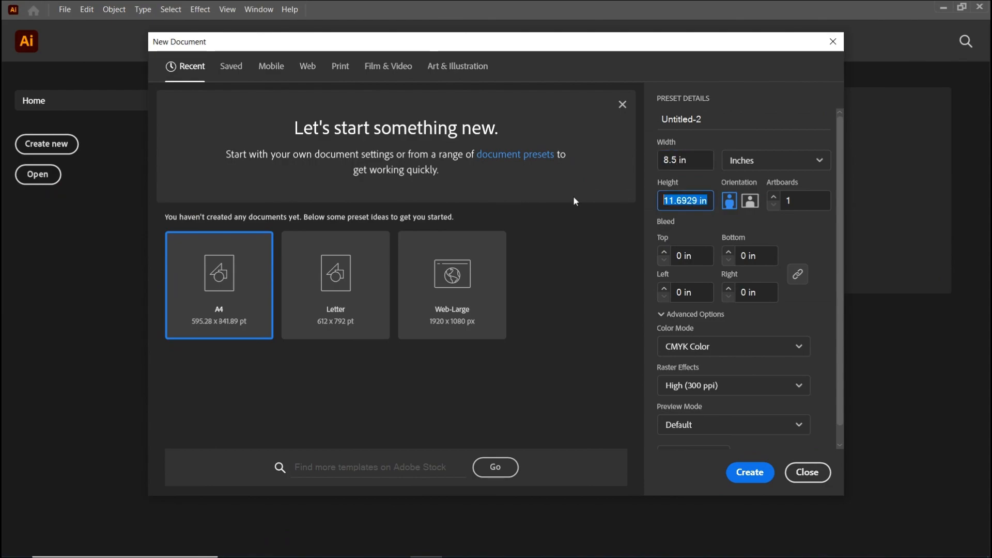
text(11)
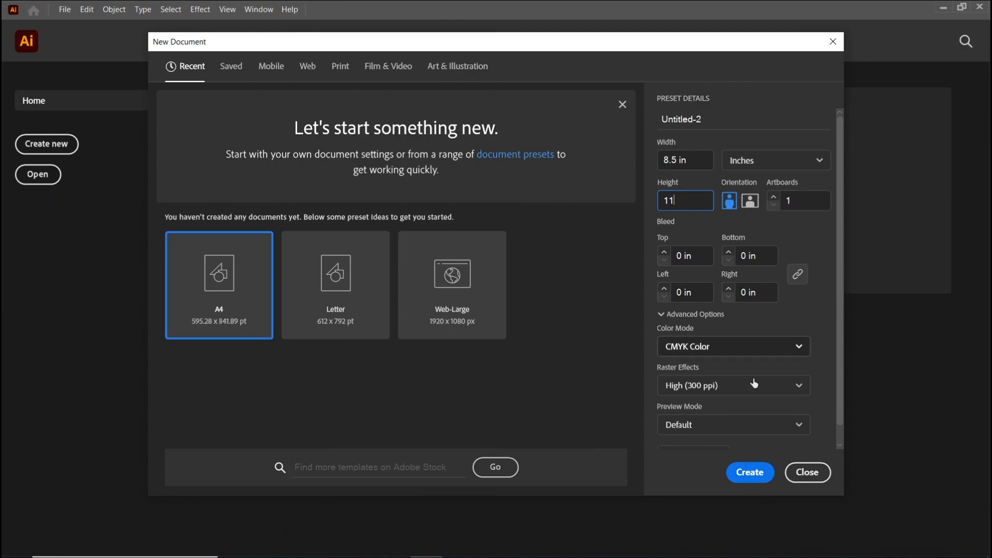
click(750, 472)
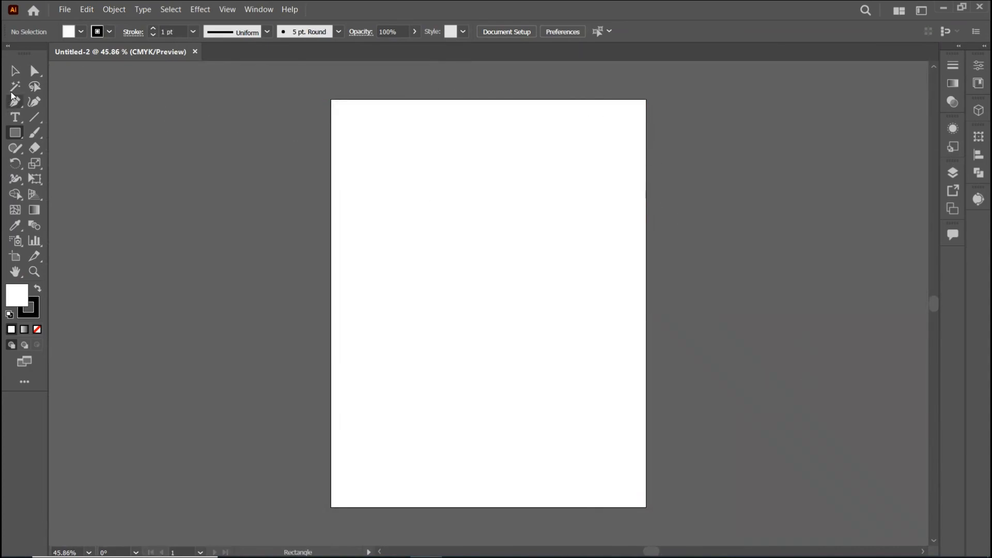
click(15, 71)
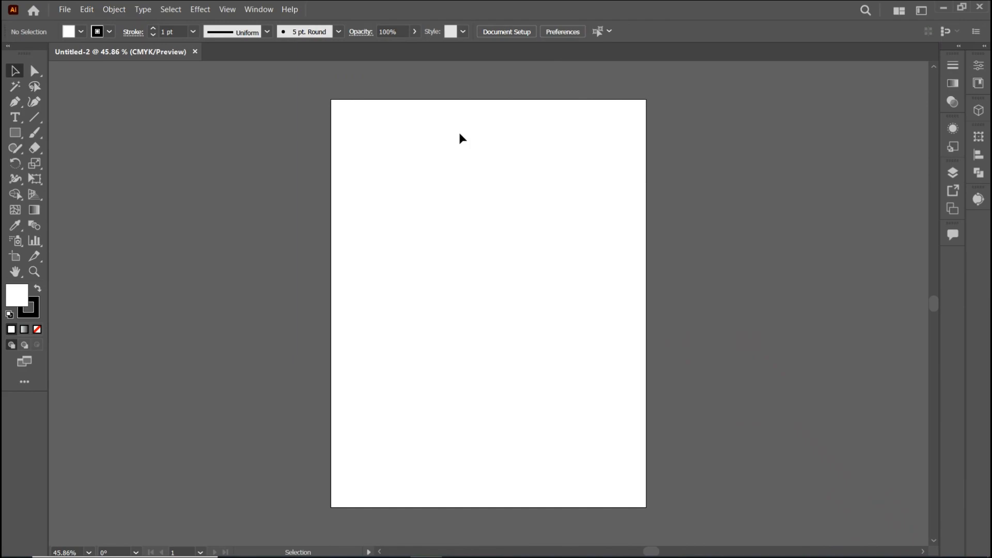
Step: Start another new document at 8.5 x 11 in and set its number of artboards to 4
click(65, 9)
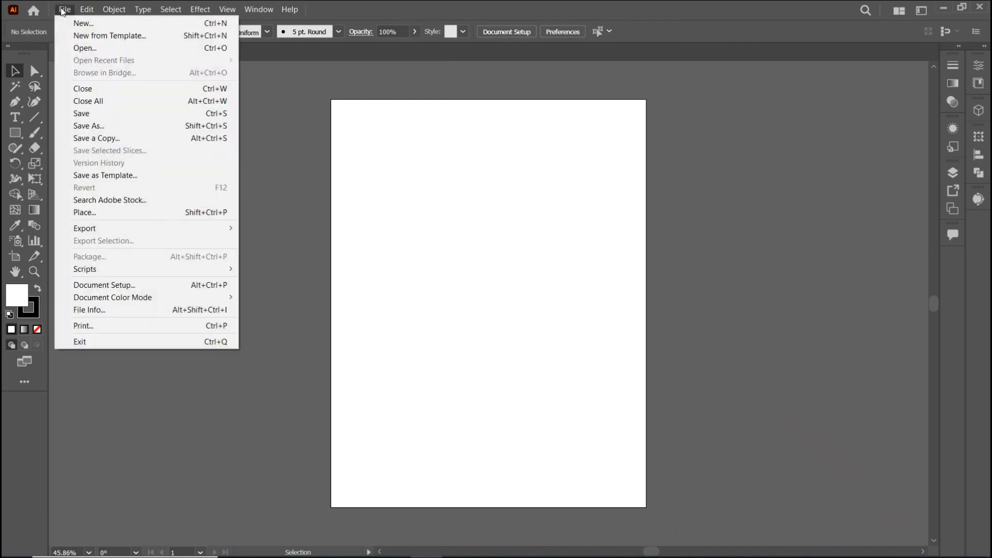
click(78, 23)
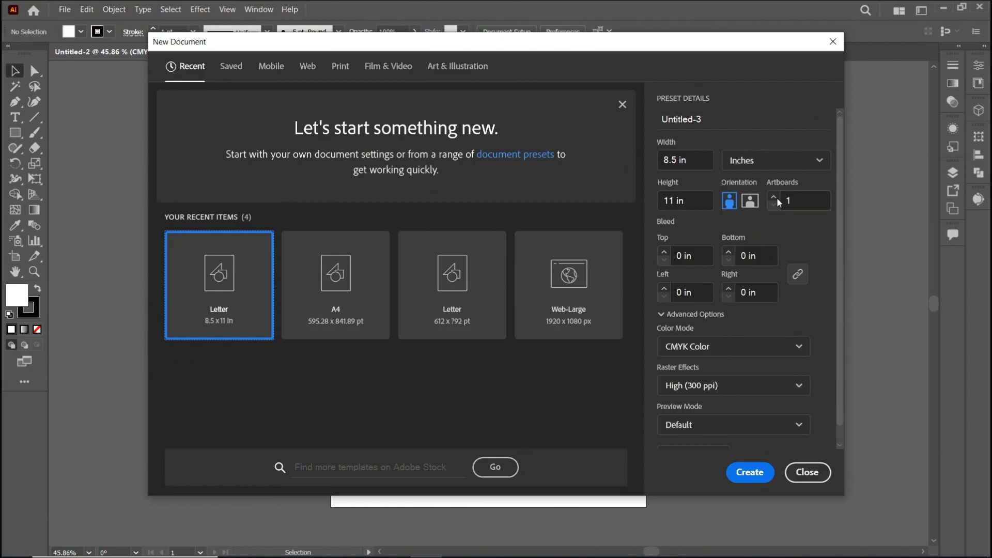
click(772, 196)
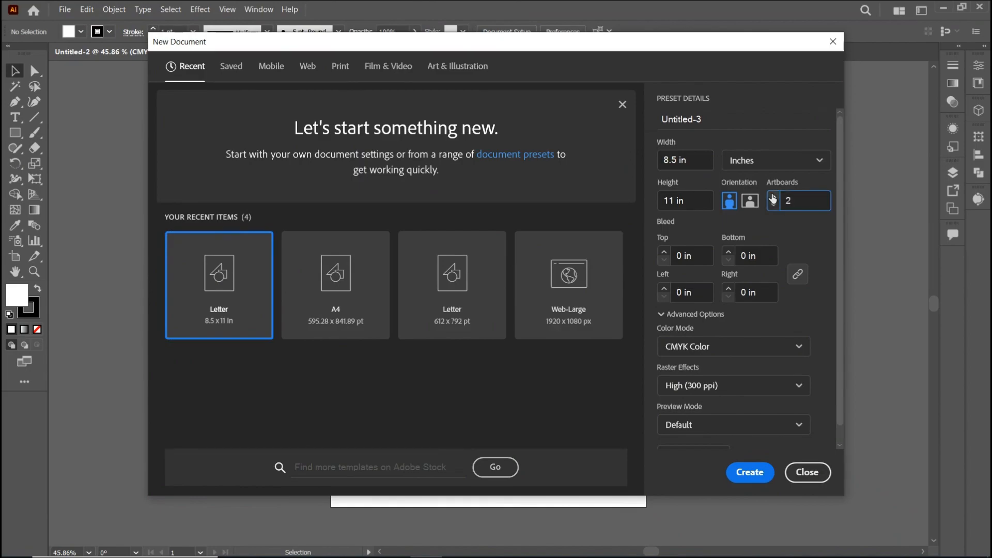
click(772, 196)
click(772, 196)
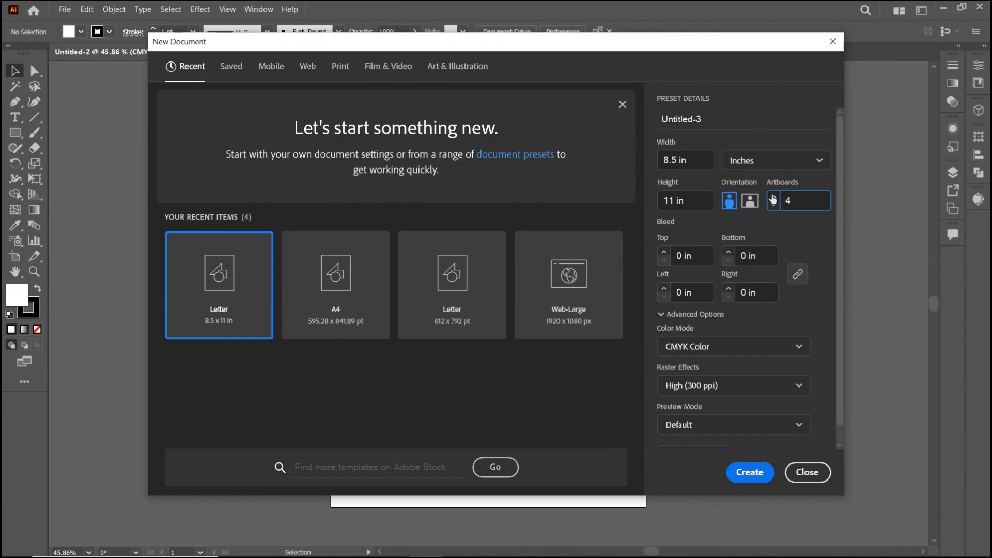
click(773, 196)
click(800, 198)
key(BackSpace)
text(4)
Step: Try the landscape orientation, return to portrait, and create the four-artboard document
click(750, 203)
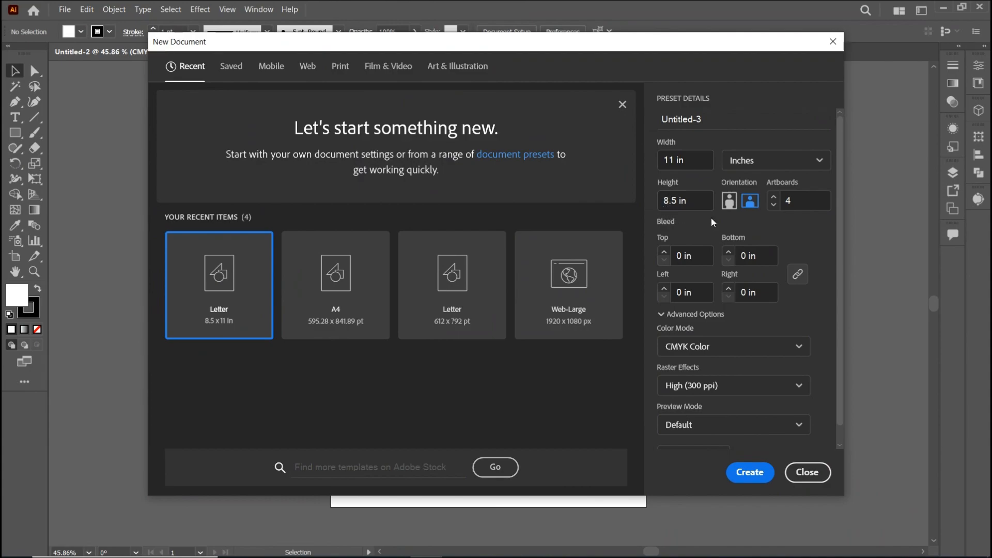
click(733, 204)
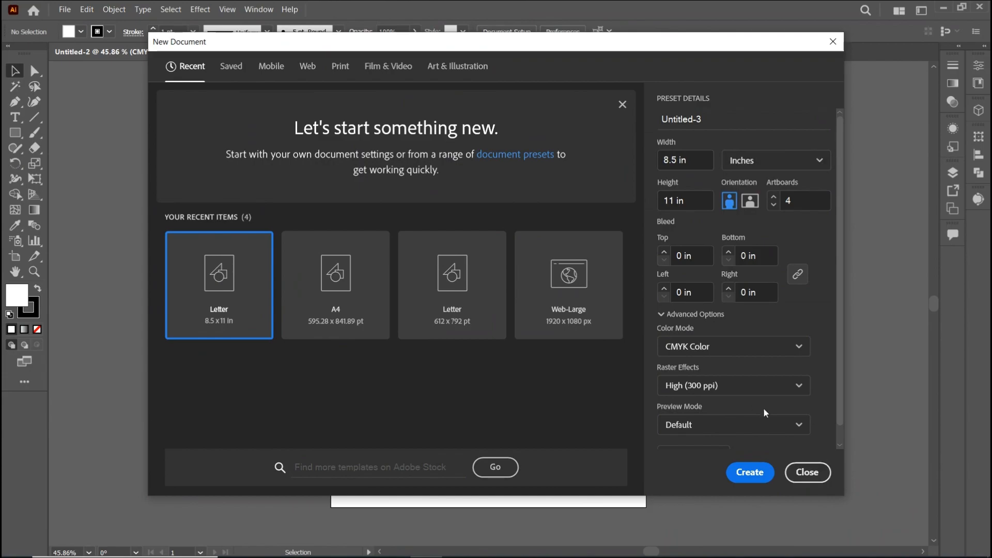
click(757, 480)
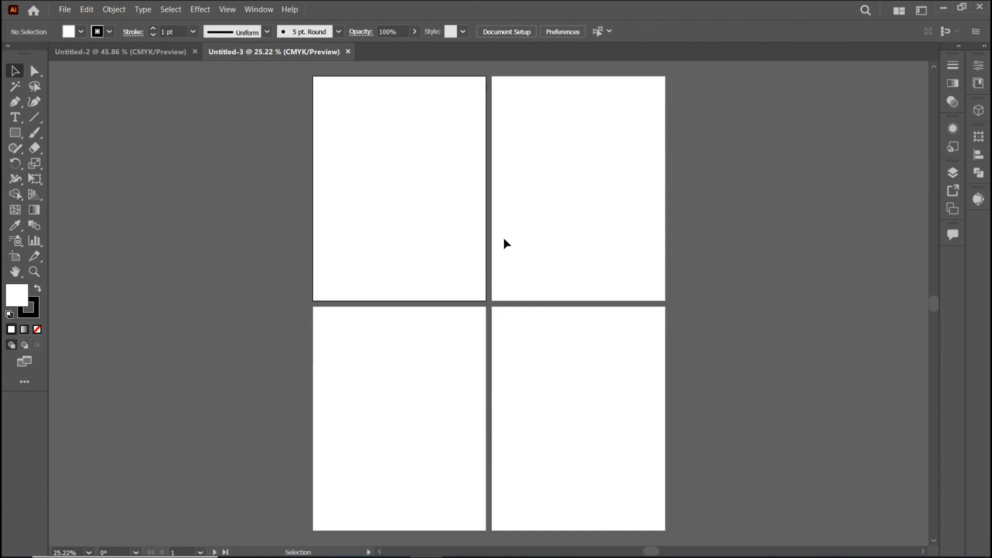
key(ctrl+minus)
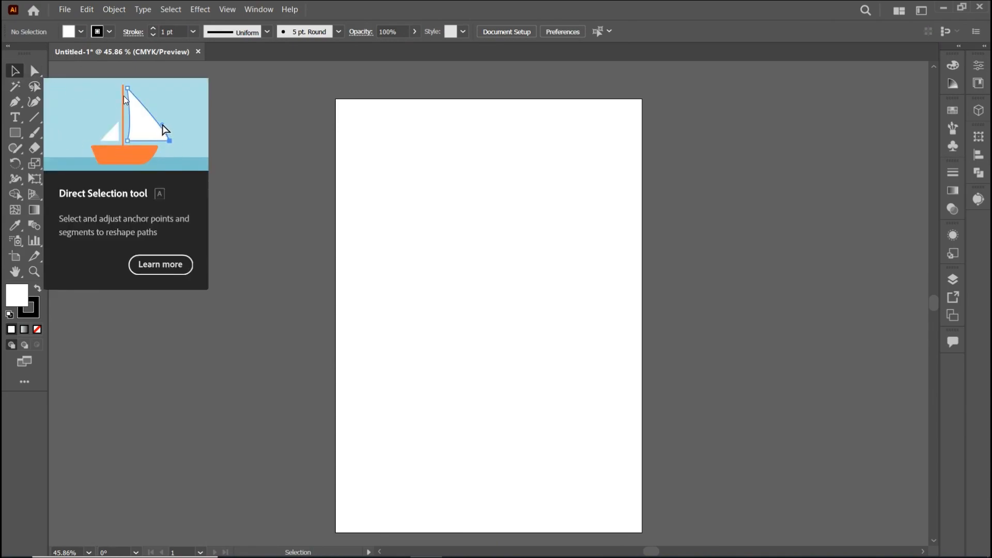
Step: Pull the Color and Color Guide, Swatches, Brushes and Symbols panels out of the dock and close them
click(958, 46)
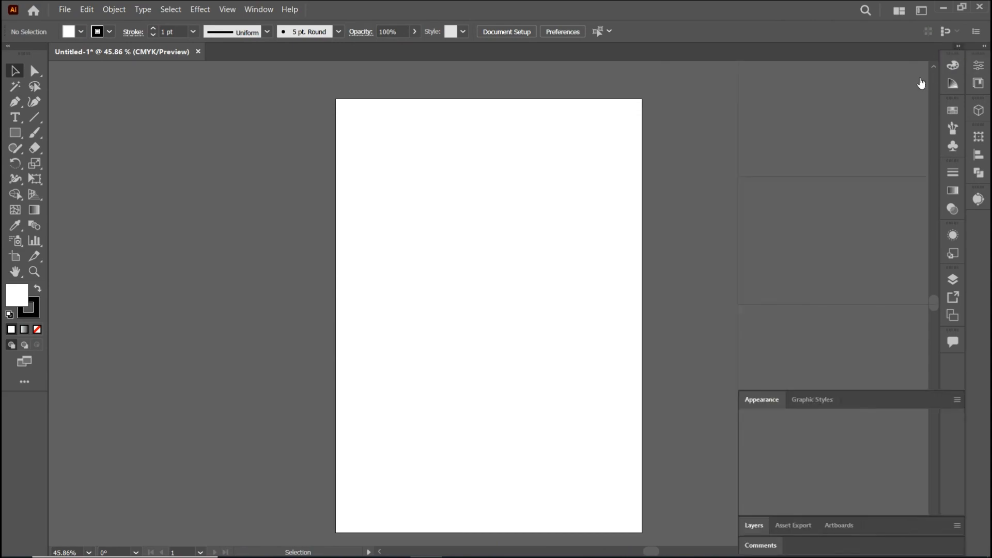
click(958, 46)
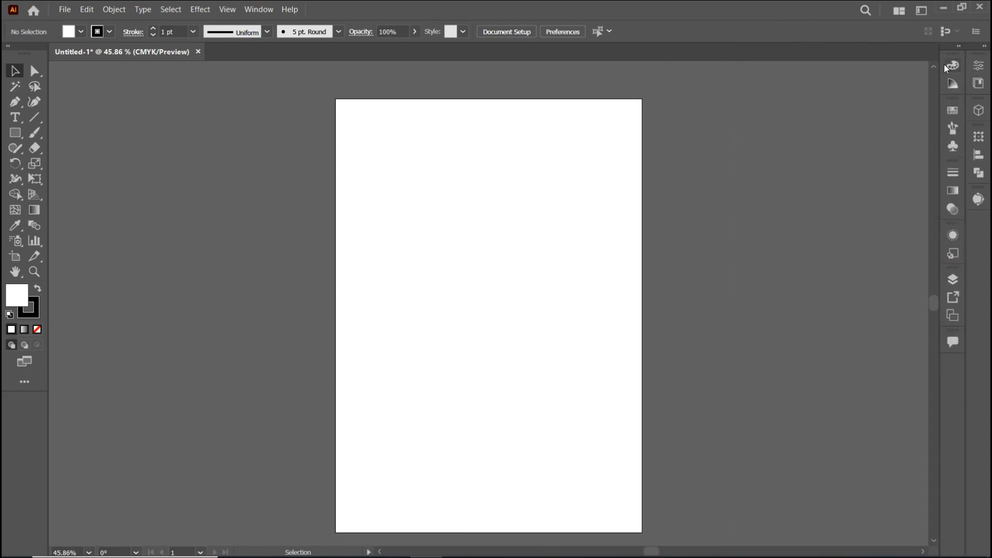
drag(952, 54, 804, 138)
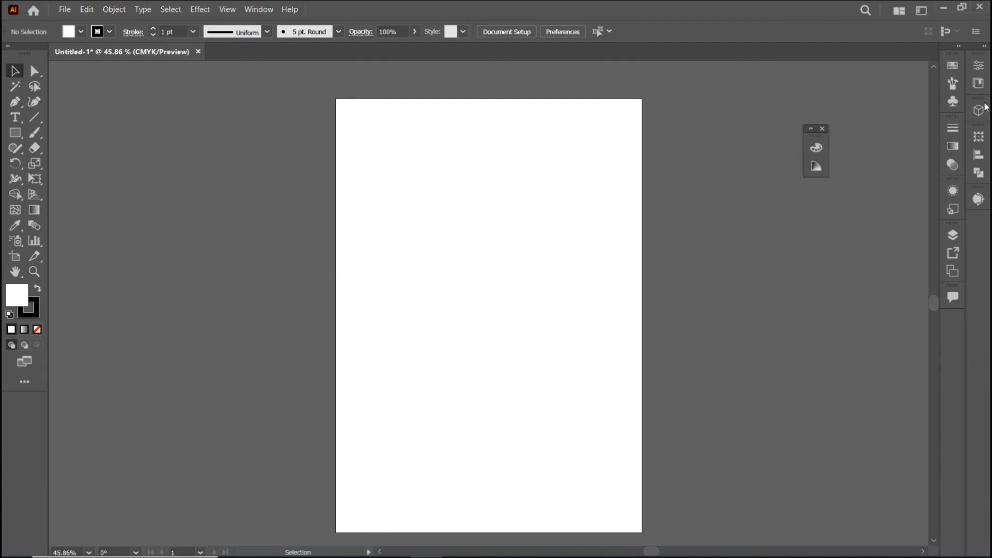
drag(953, 64, 852, 211)
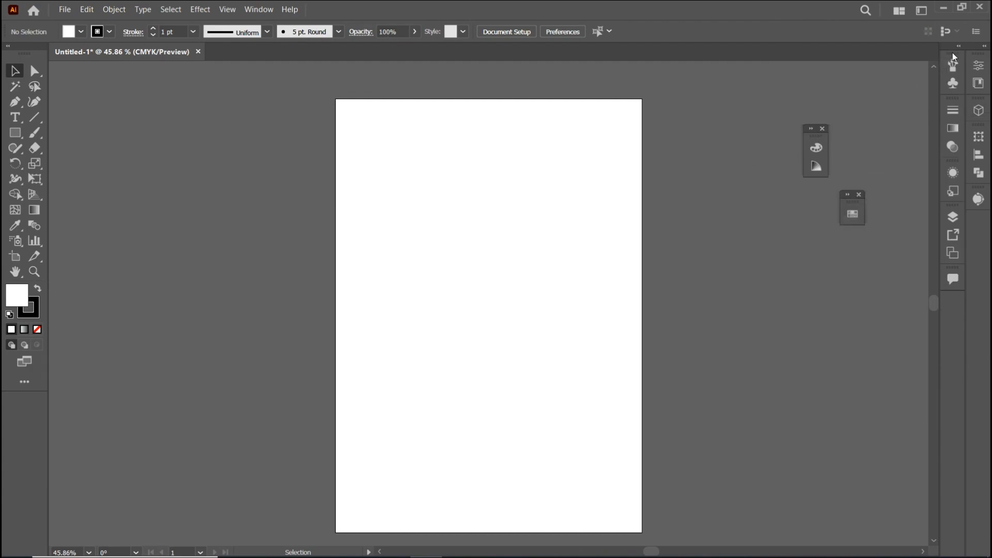
mouse_move(946, 54)
mouse_down()
mouse_move(842, 150)
mouse_move(863, 129)
mouse_move(866, 99)
mouse_up()
click(822, 129)
click(872, 95)
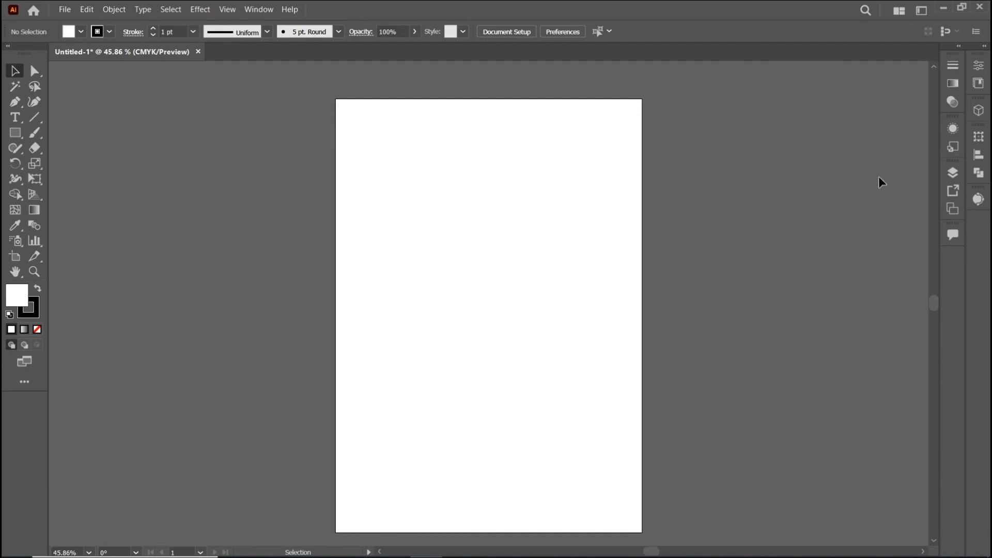
Step: Switch from My Workspace to the preset workspace that docks the Actions, Libraries and Asset Export panels
click(254, 13)
click(639, 155)
click(924, 13)
click(853, 23)
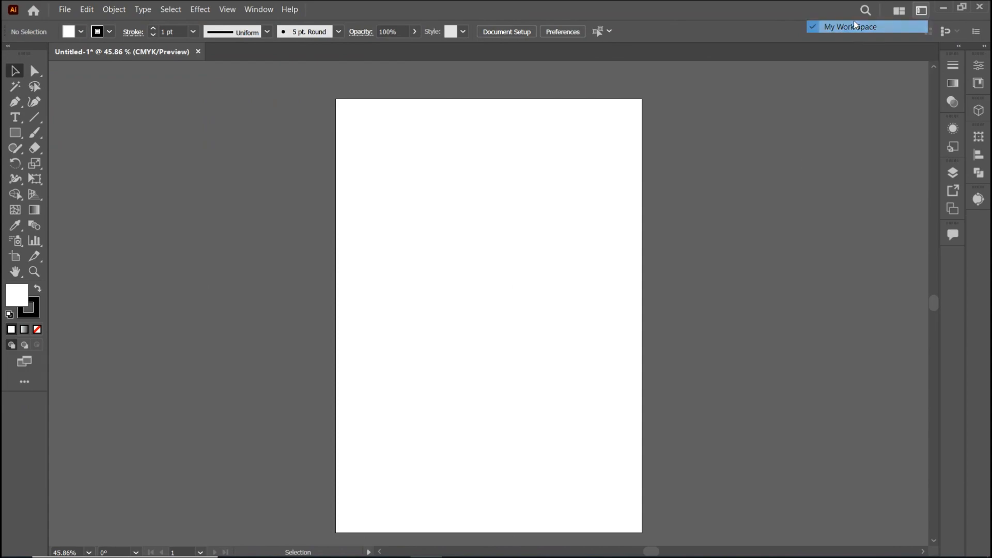
click(925, 13)
click(920, 11)
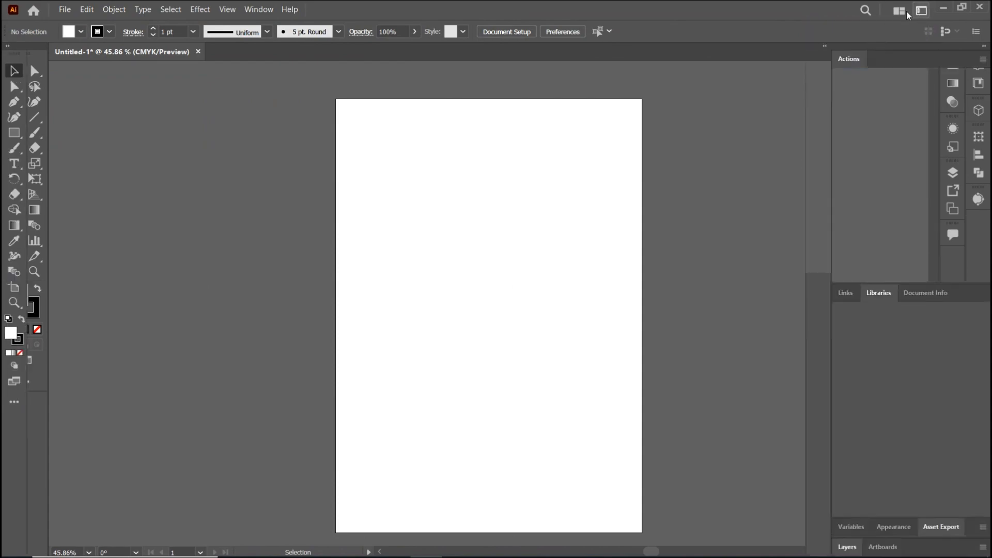
Step: Switch back to the My Work Space workspace and collapse the expanded Properties and Libraries panel group
click(920, 11)
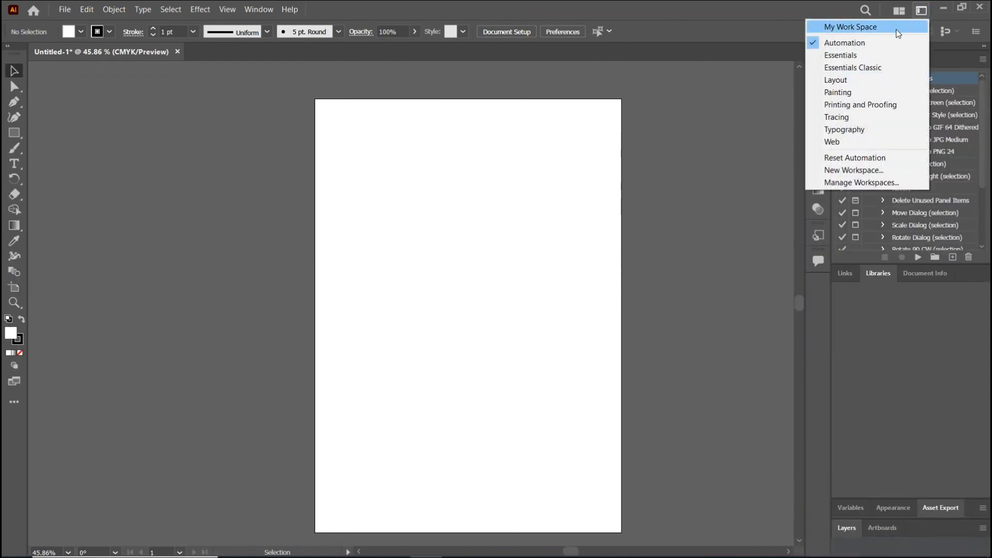
click(855, 26)
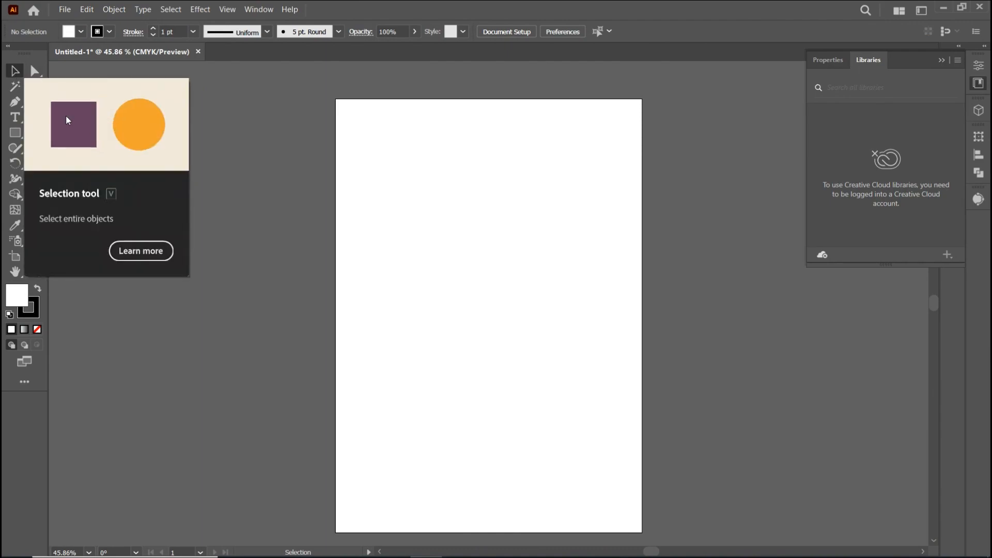
click(15, 74)
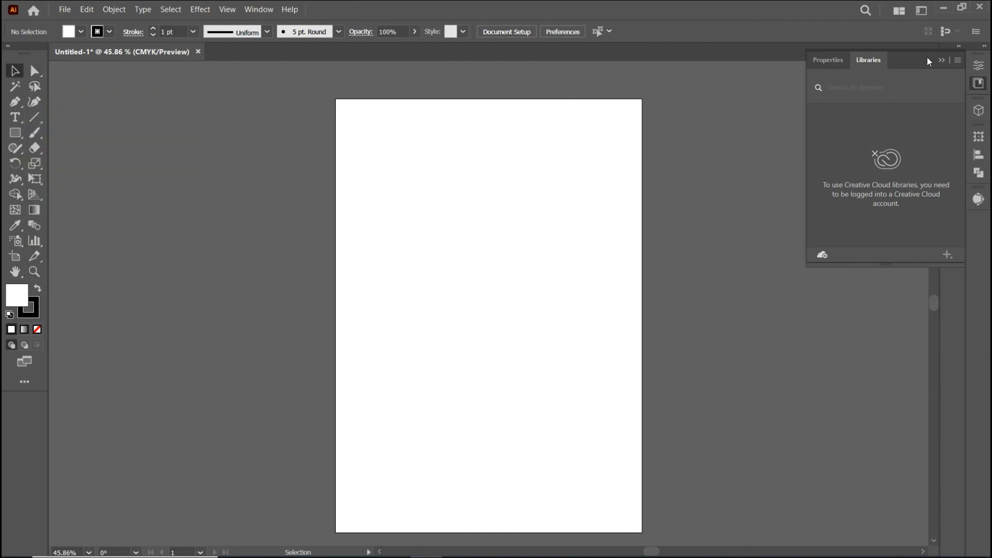
click(942, 60)
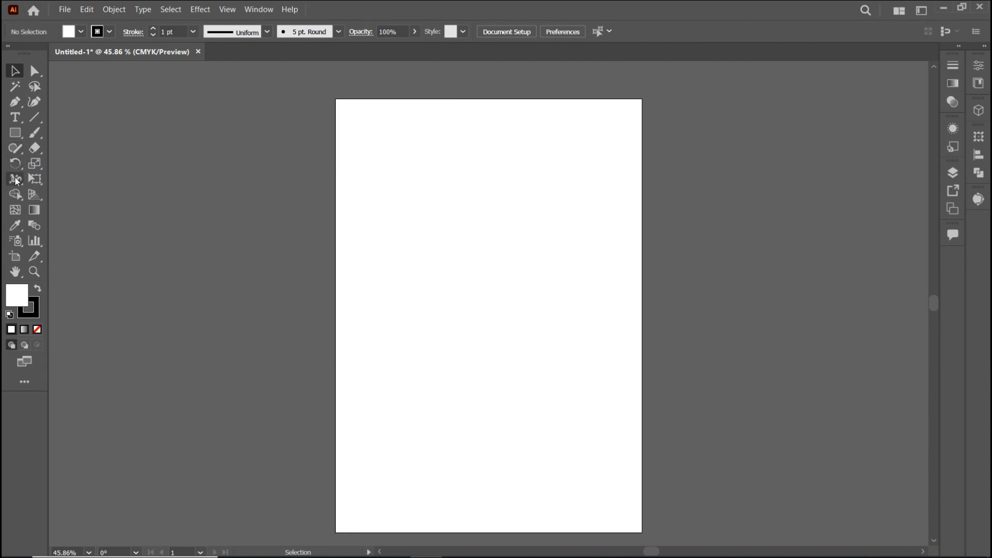
Step: Draw six partly overlapping rectangles of different sizes across the artboard with the Rectangle tool
click(15, 137)
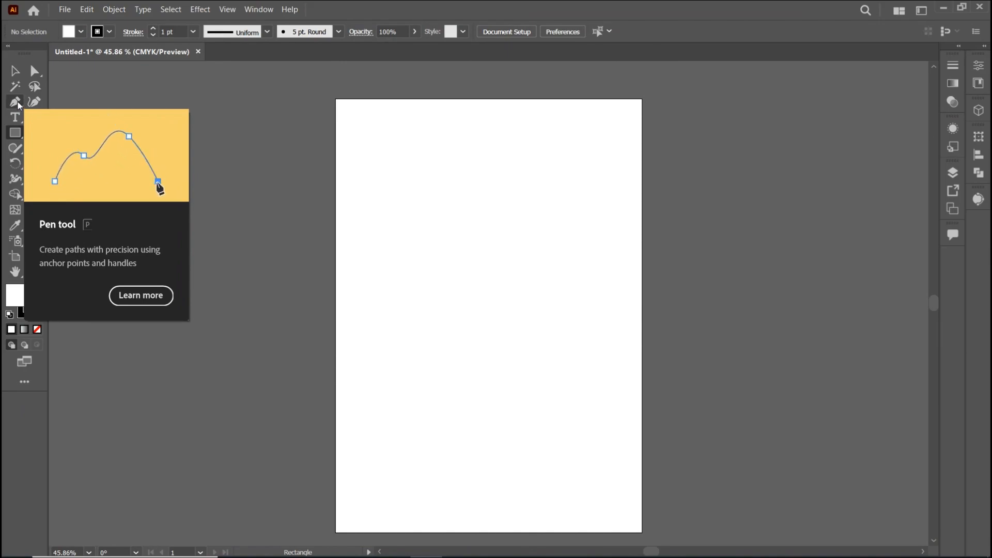
click(16, 134)
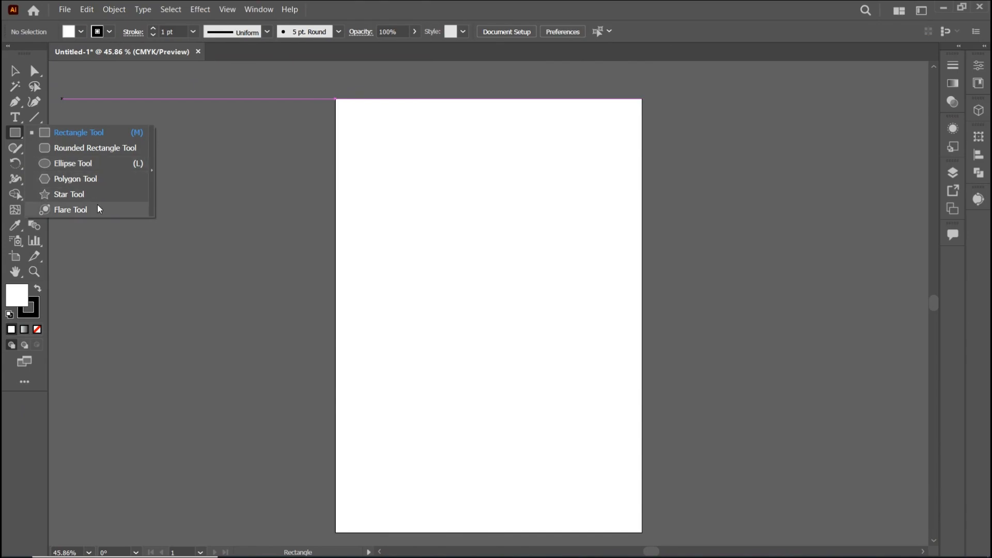
click(93, 132)
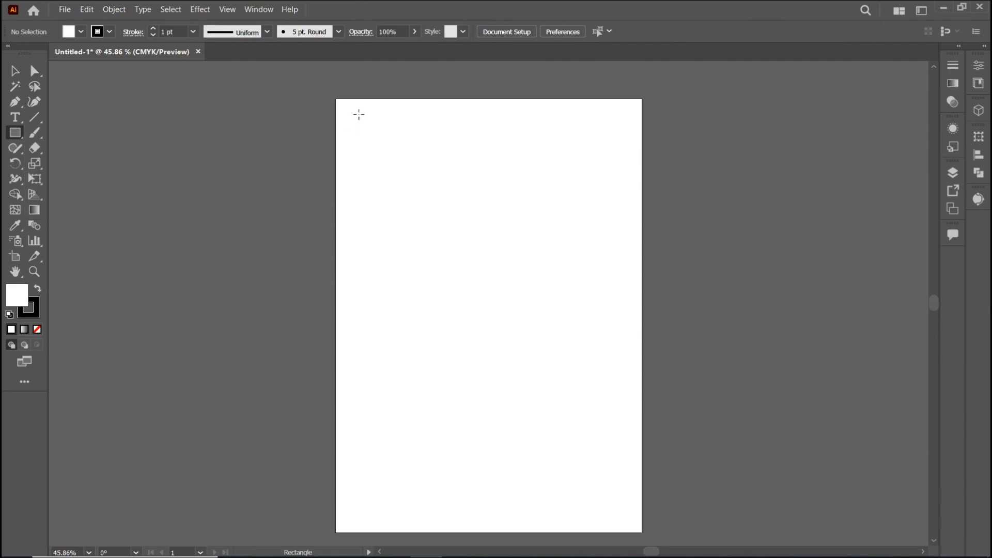
drag(356, 114, 457, 215)
drag(623, 136, 463, 246)
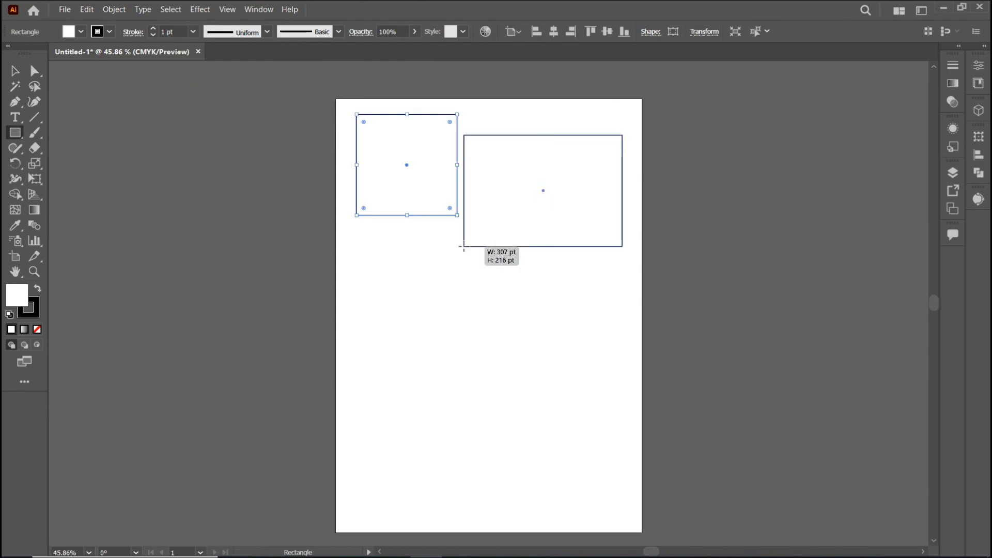
drag(366, 265, 547, 386)
drag(624, 322, 449, 429)
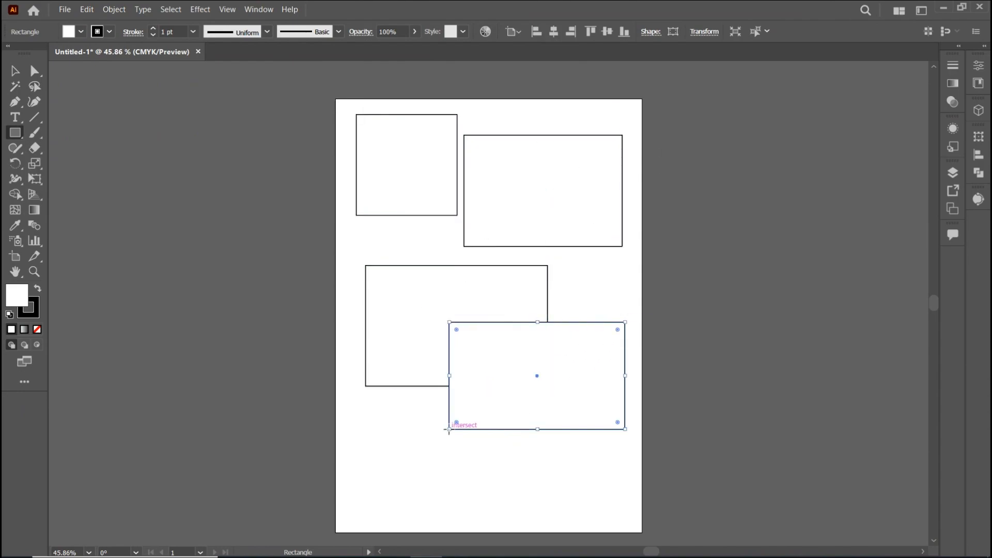
mouse_move(347, 175)
mouse_down()
mouse_move(405, 235)
mouse_move(444, 304)
mouse_up()
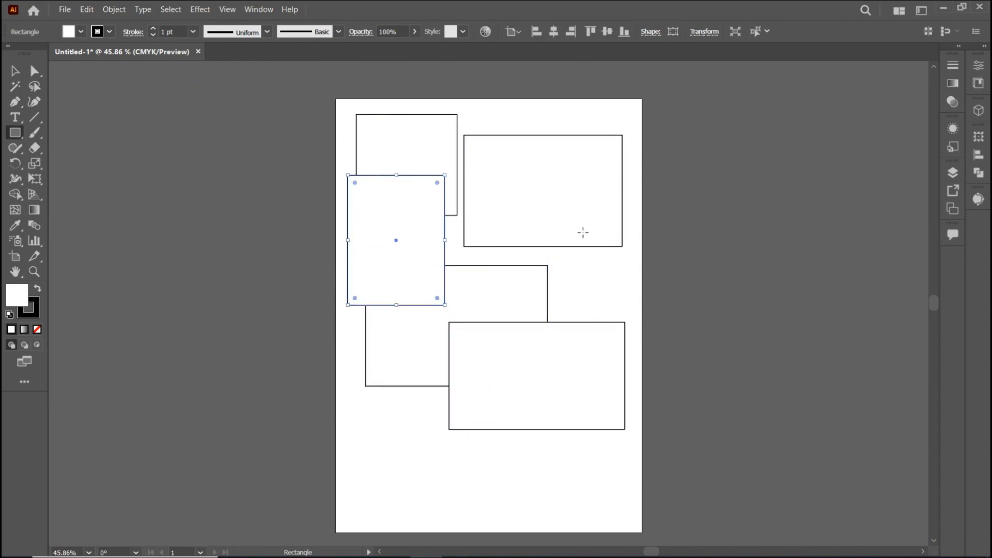
drag(592, 218, 480, 315)
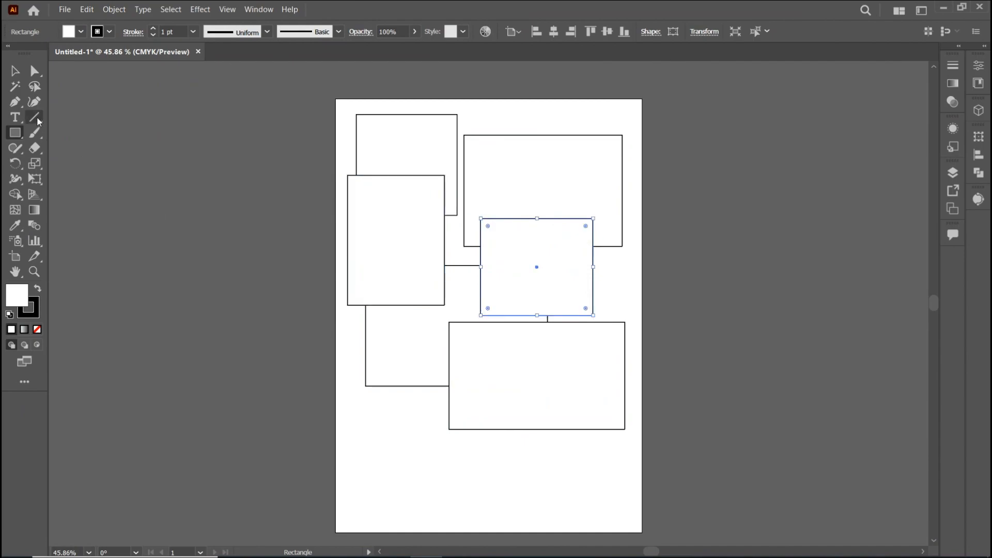
Step: Select individual rectangles one after another with the Selection tool, then clear the selection
click(15, 71)
click(377, 488)
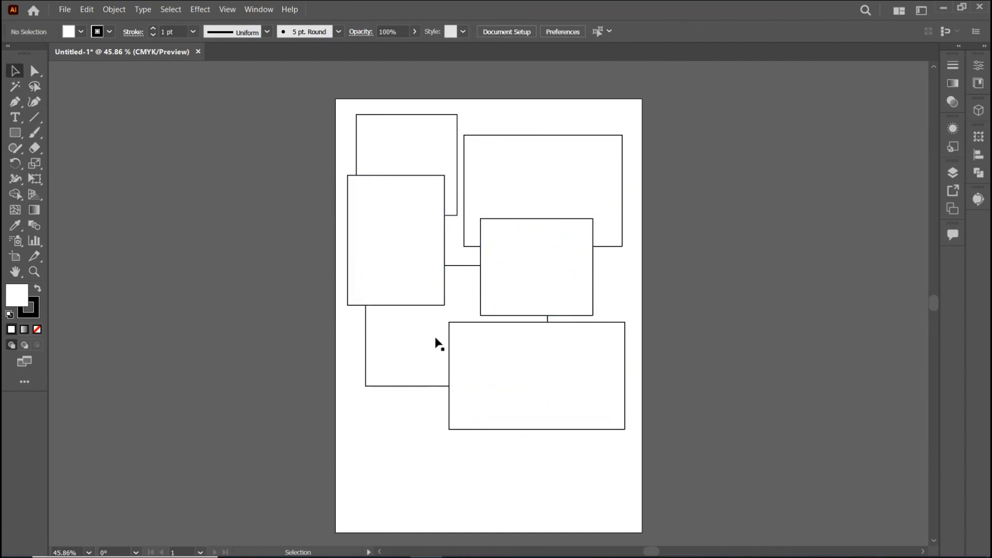
scroll(416, 144, up, 1)
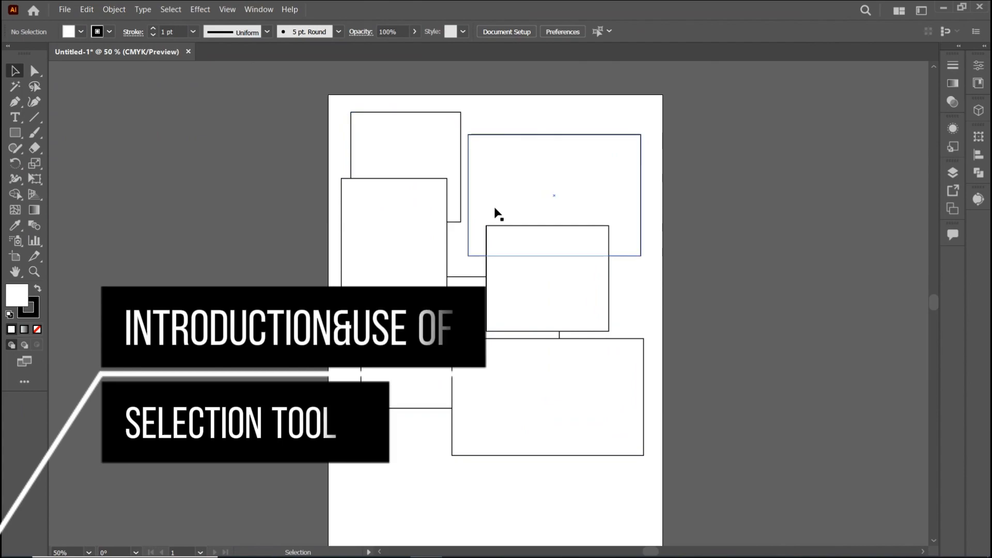
click(408, 190)
click(424, 132)
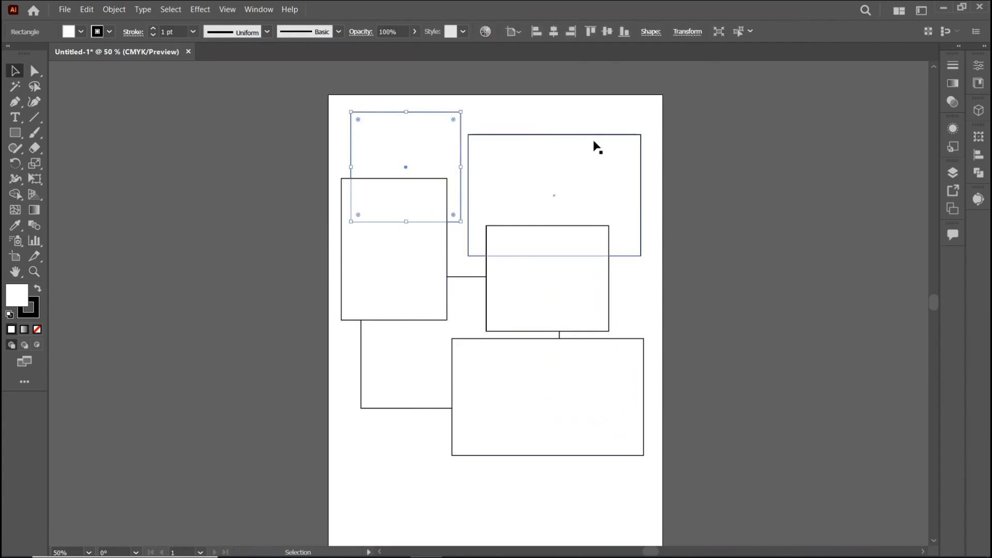
click(593, 146)
click(570, 306)
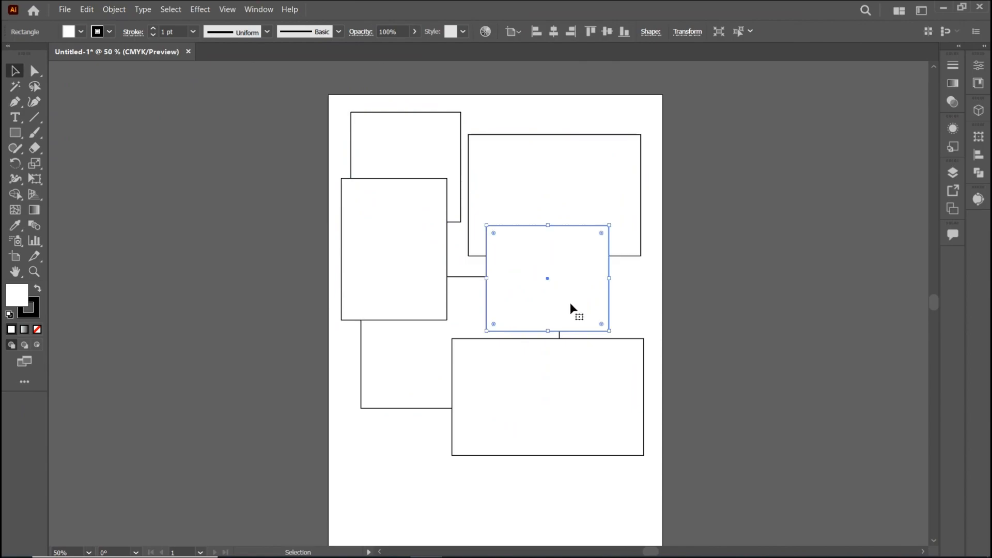
click(572, 393)
click(403, 380)
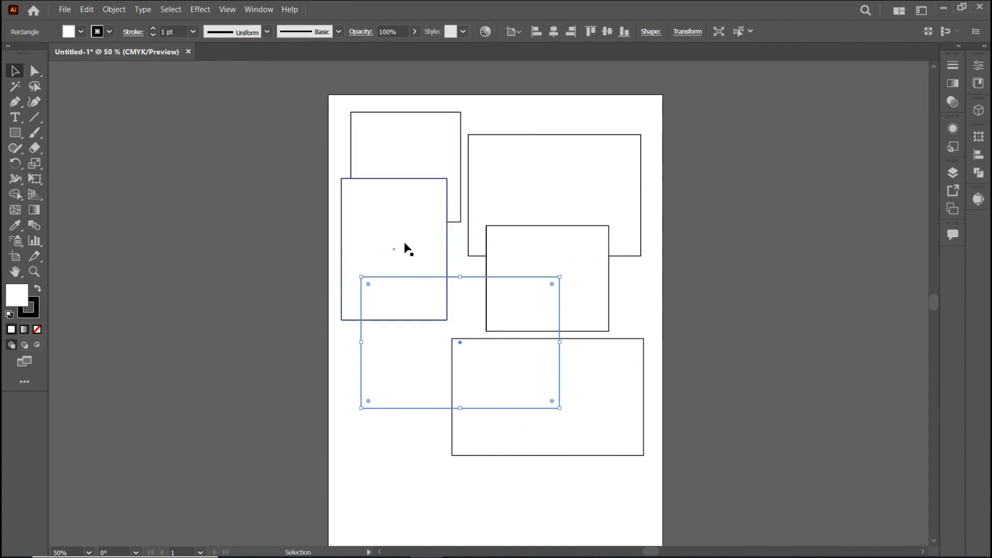
click(410, 463)
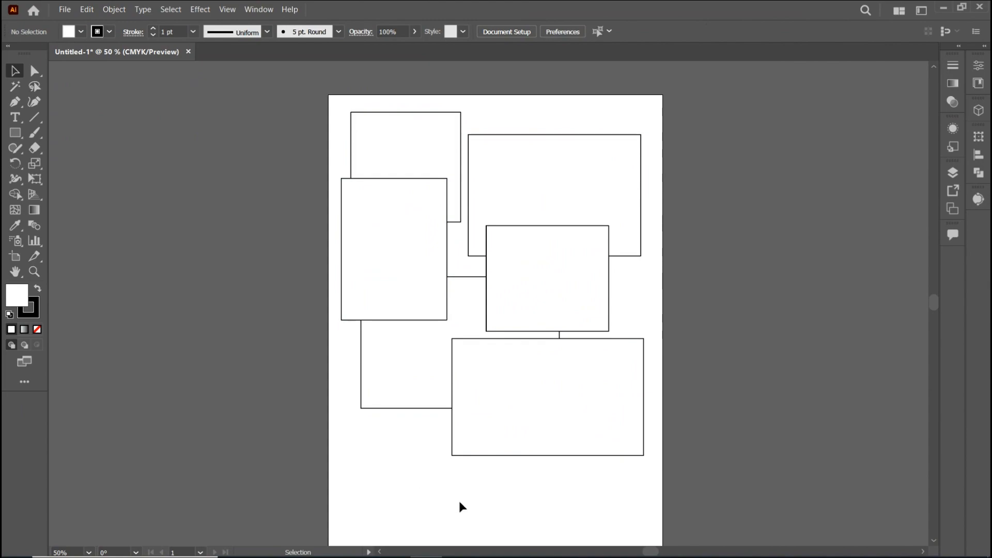
Step: Marquee-select all six rectangles, shift them together down and to the right on the artboard, and deselect them
key(a)
key(ctrl+y)
key(ctrl+y)
drag(710, 483, 339, 160)
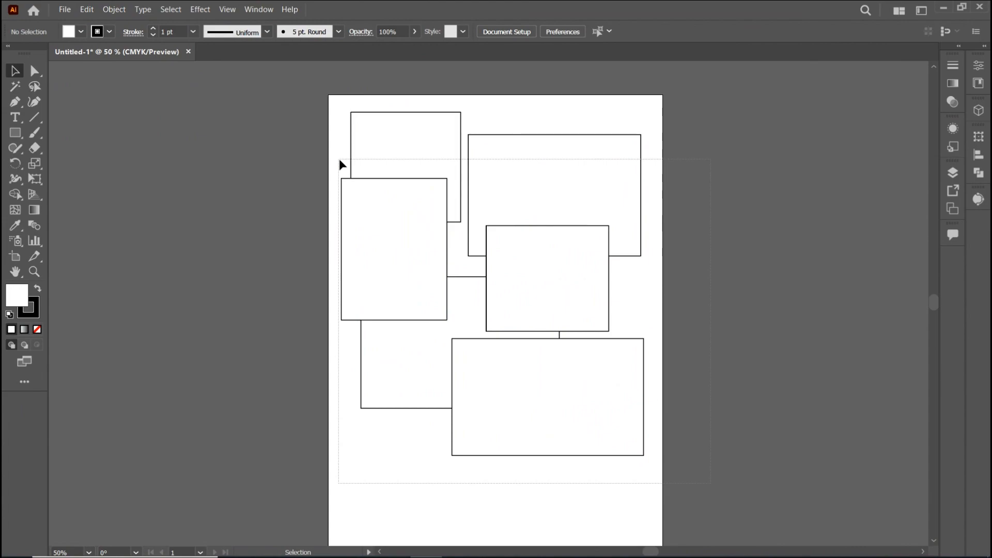
drag(339, 159, 339, 159)
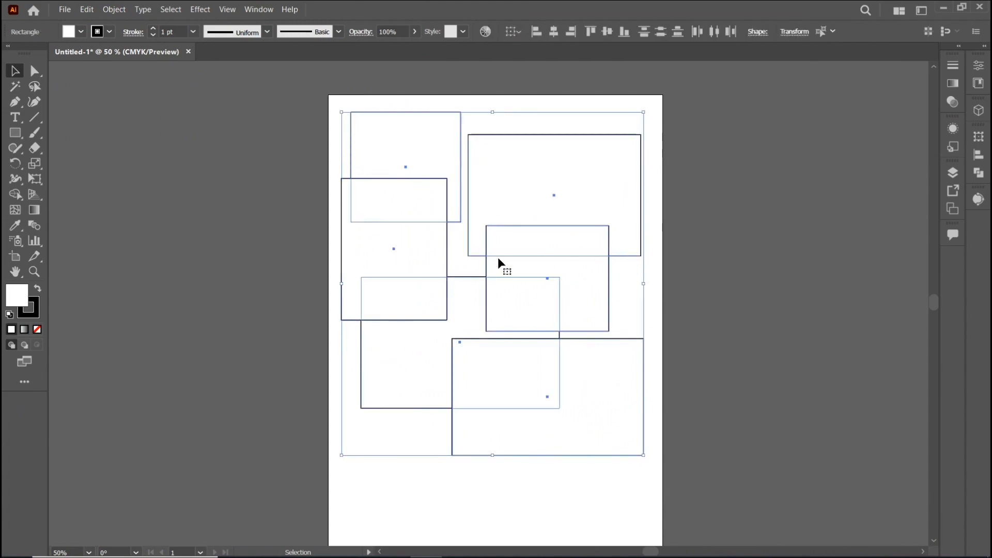
drag(329, 111, 683, 460)
drag(540, 182, 611, 213)
click(293, 171)
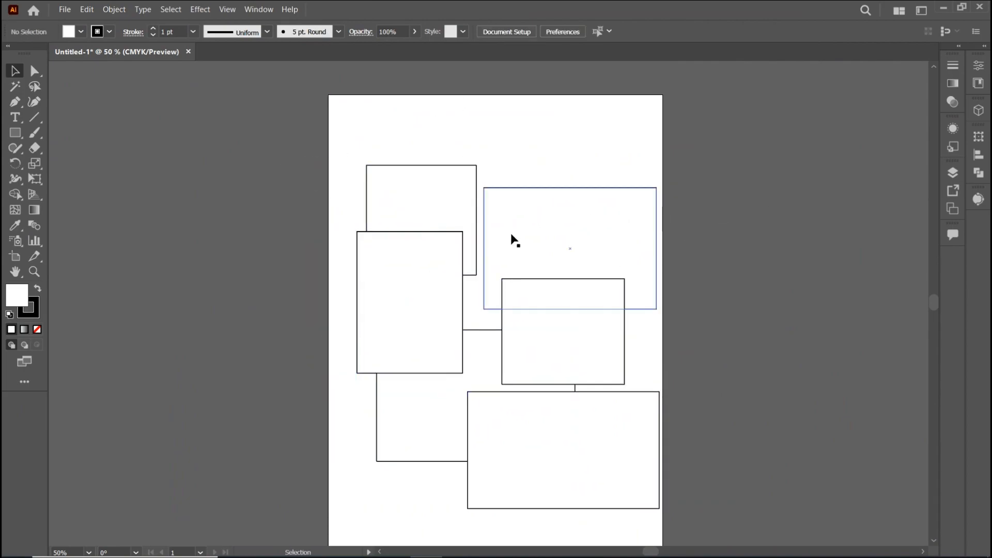
Step: Delete all six rectangles and draw a single new rectangle in the upper-left area of the artboard
drag(690, 472, 341, 218)
key(Delete)
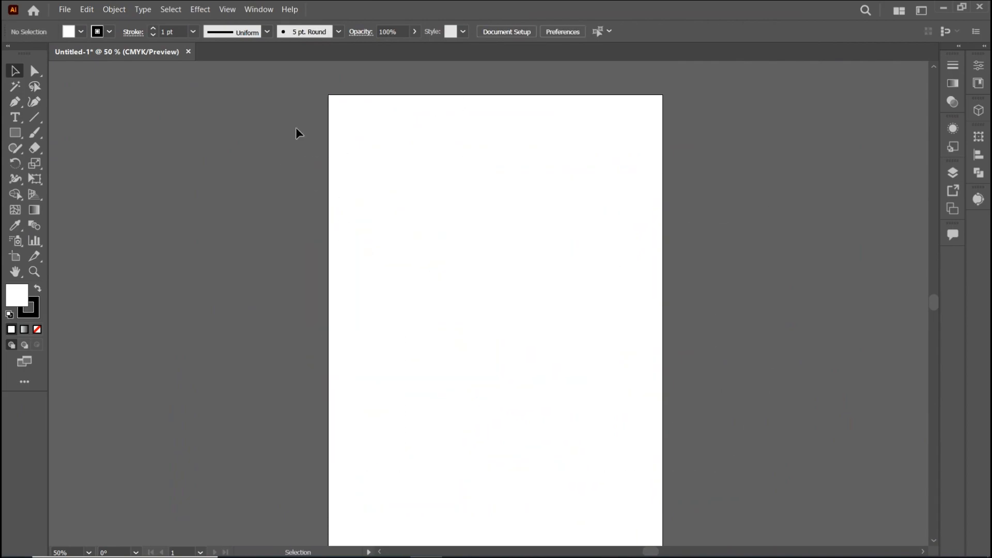
click(20, 135)
drag(350, 125, 462, 253)
key(v)
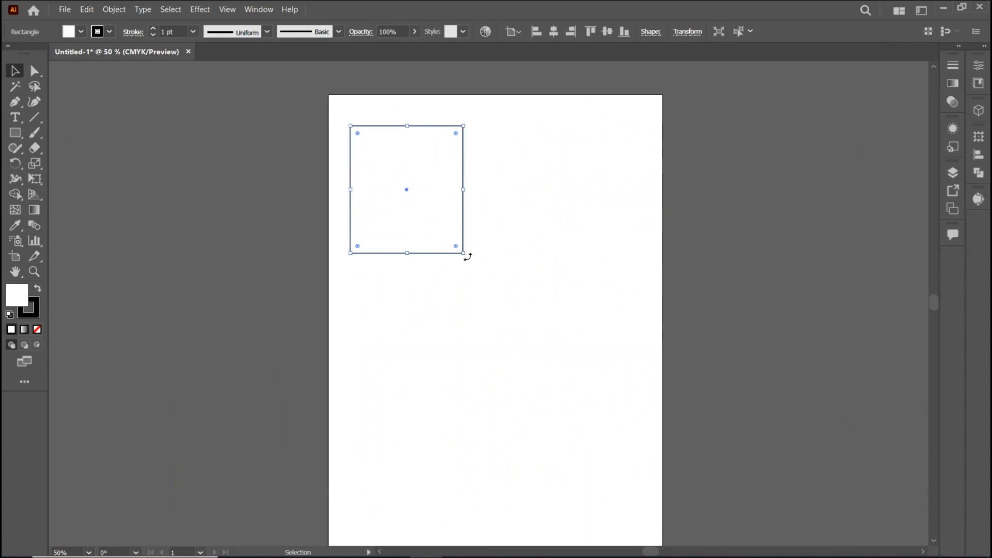
Step: Try rotating the rectangle counterclockwise and moving it toward the artboard's centre, then undo both changes and deselect it
drag(467, 256, 534, 227)
drag(419, 186, 471, 222)
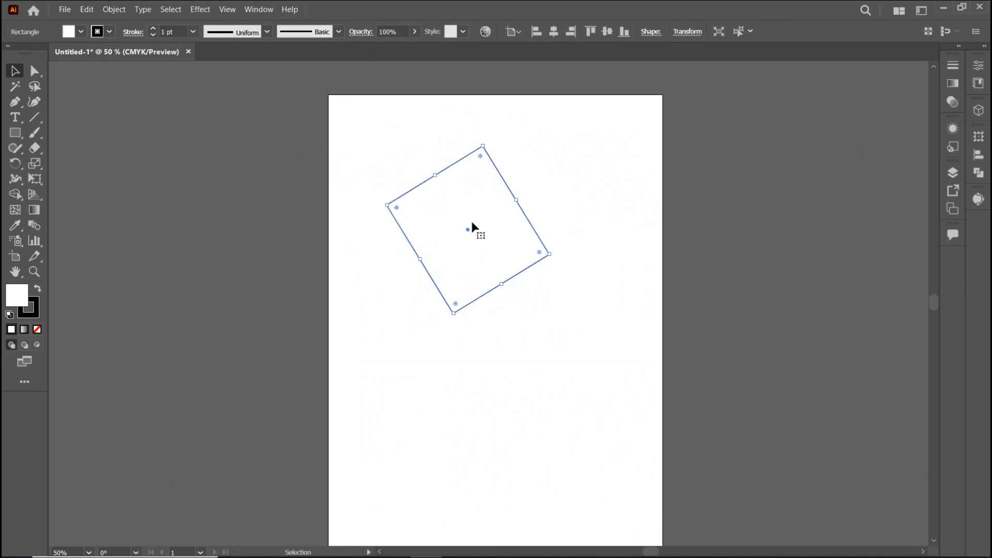
key(a)
key(ctrl+z)
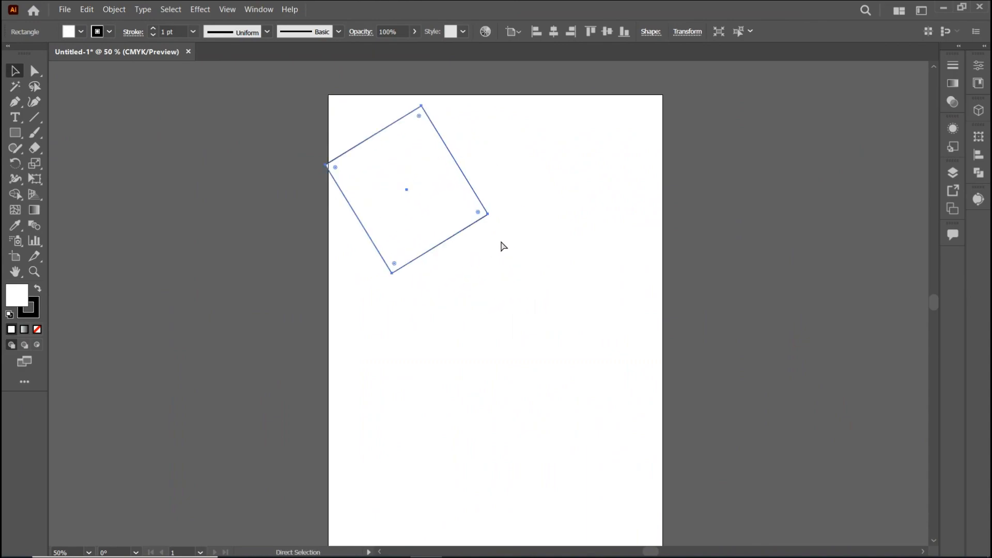
key(ctrl+z)
key(v)
click(495, 343)
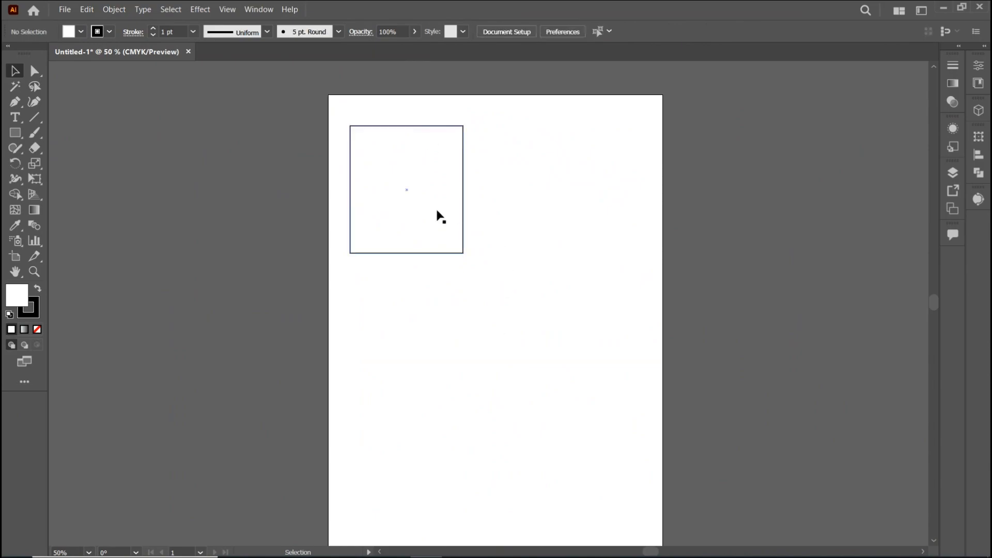
Step: Move the rectangle to the middle of the artboard, stretch it wide to the right, flatten it, and make it taller again
drag(435, 193, 472, 308)
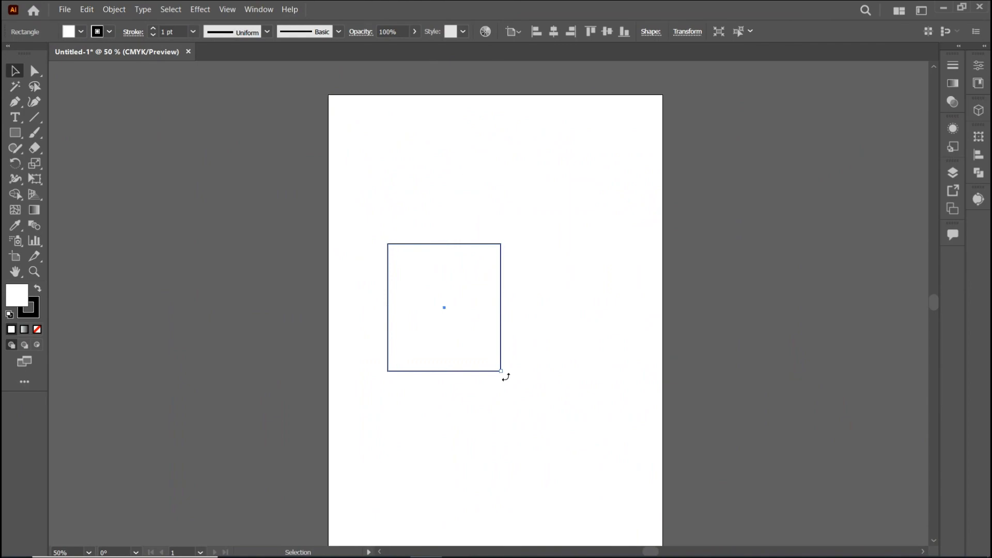
drag(505, 377, 506, 377)
drag(529, 368, 506, 467)
drag(501, 307, 636, 307)
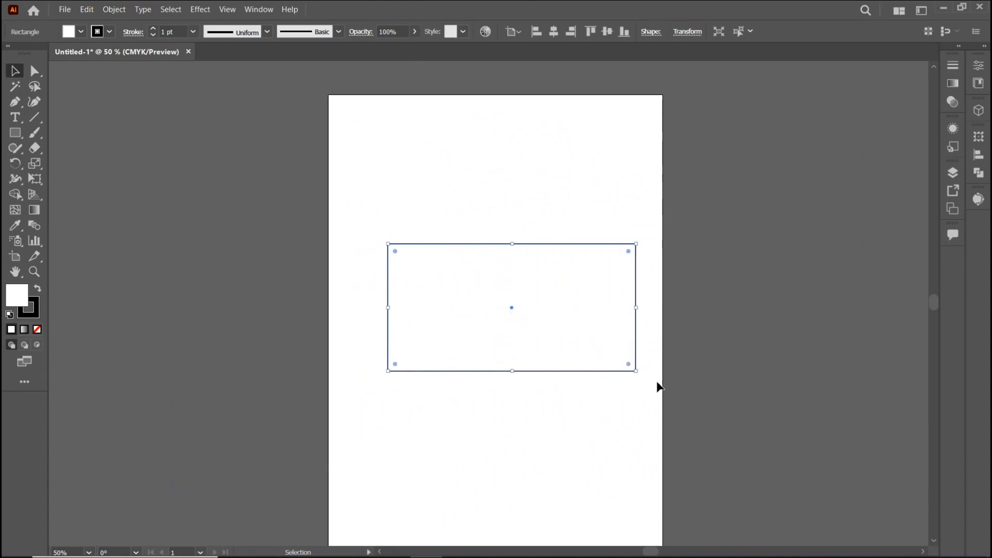
drag(635, 370, 629, 273)
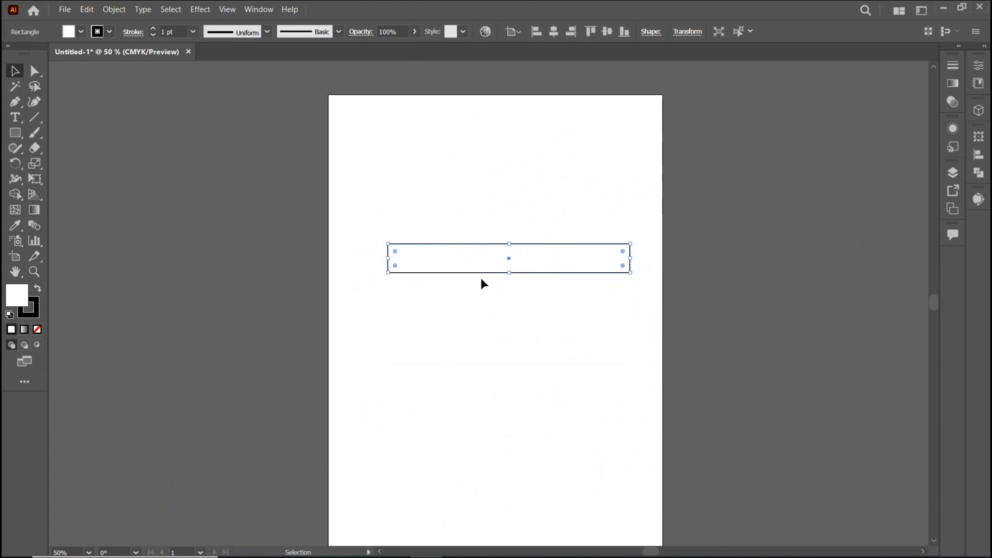
drag(512, 273, 527, 361)
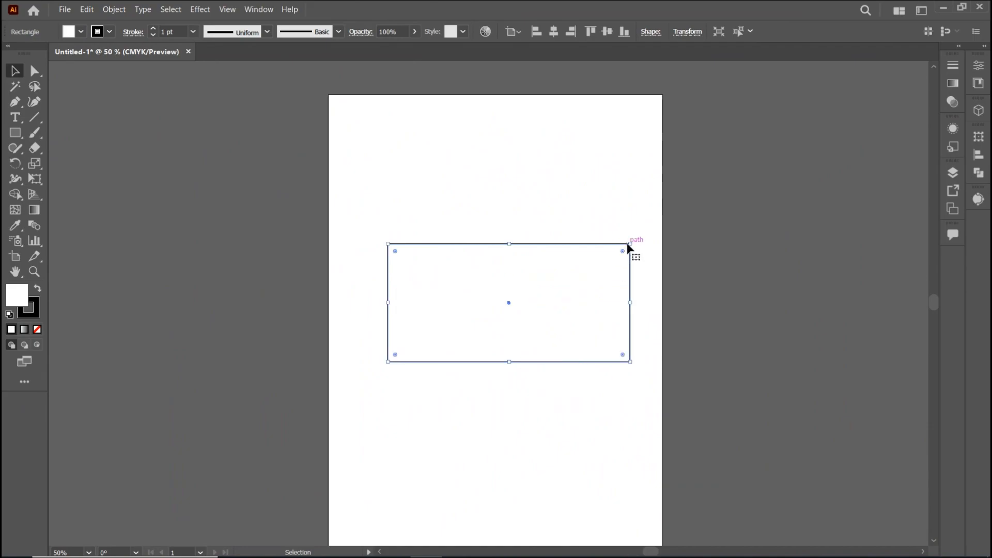
Step: Shrink the rectangle from its upper-right corner, move it up the artboard, and delete it
drag(629, 245, 478, 284)
click(480, 326)
drag(456, 333, 424, 165)
key(Delete)
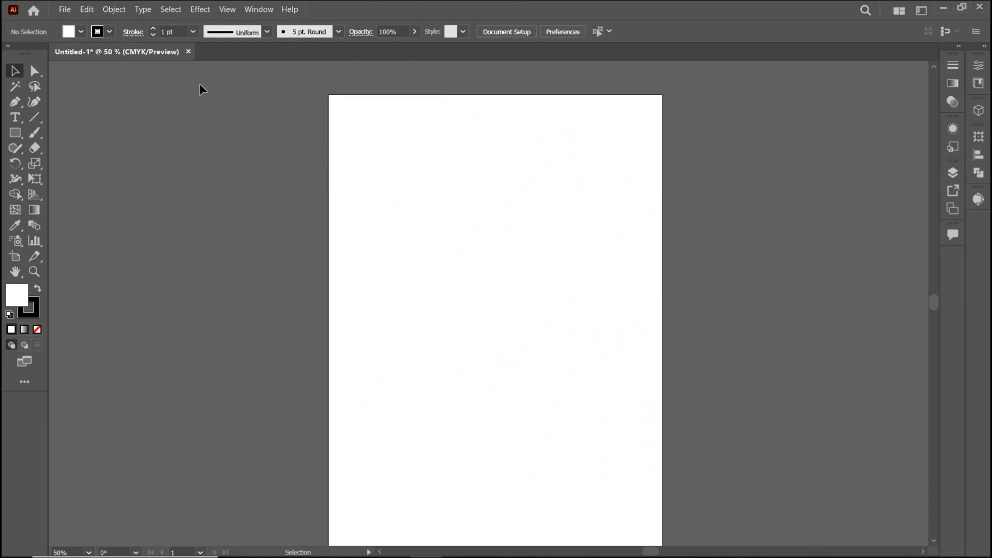
Step: Draw a proportion-constrained square in the artboard's upper-left area with the Rectangle tool, then delete it
click(14, 134)
drag(357, 113, 412, 193)
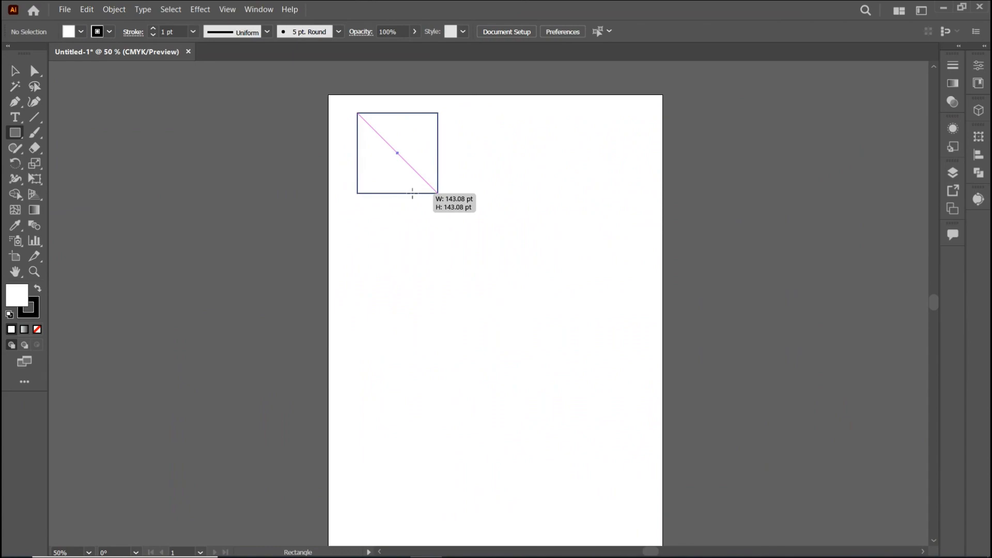
drag(412, 194, 391, 204)
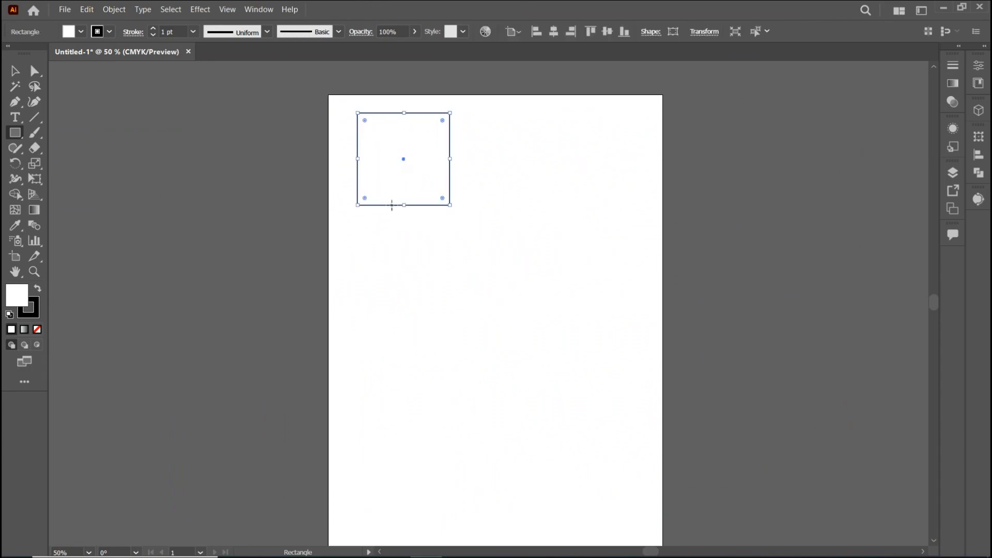
key(Delete)
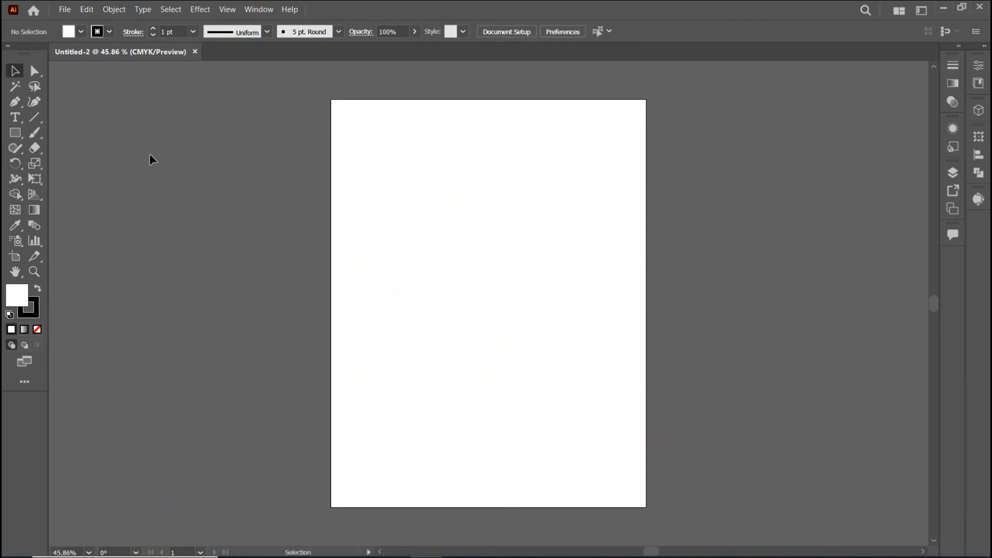
Step: Draw a small square near the upper-left corner of the new document's artboard and deselect it
click(15, 133)
drag(342, 115, 380, 153)
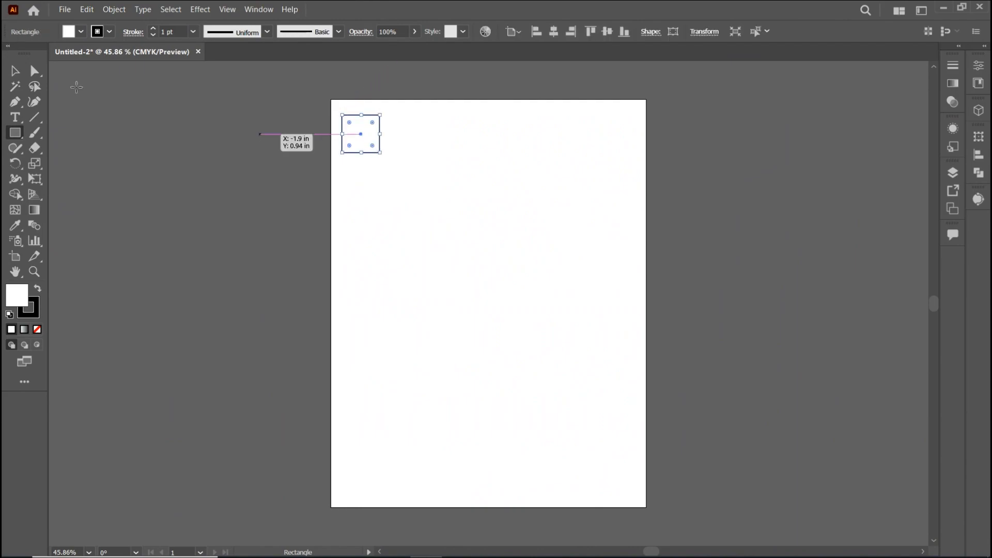
click(15, 71)
click(278, 232)
scroll(385, 116, up, 4)
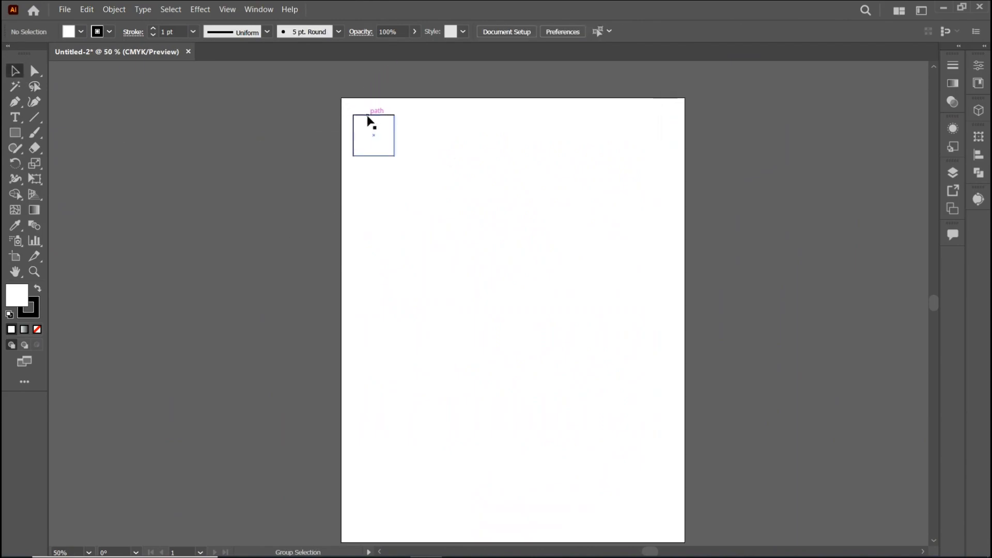
Step: Move the square along the artboard's upper edge, rotate it diagonally, then undo the rotation
key(space)
drag(494, 178, 452, 298)
drag(278, 265, 538, 230)
drag(535, 188, 335, 386)
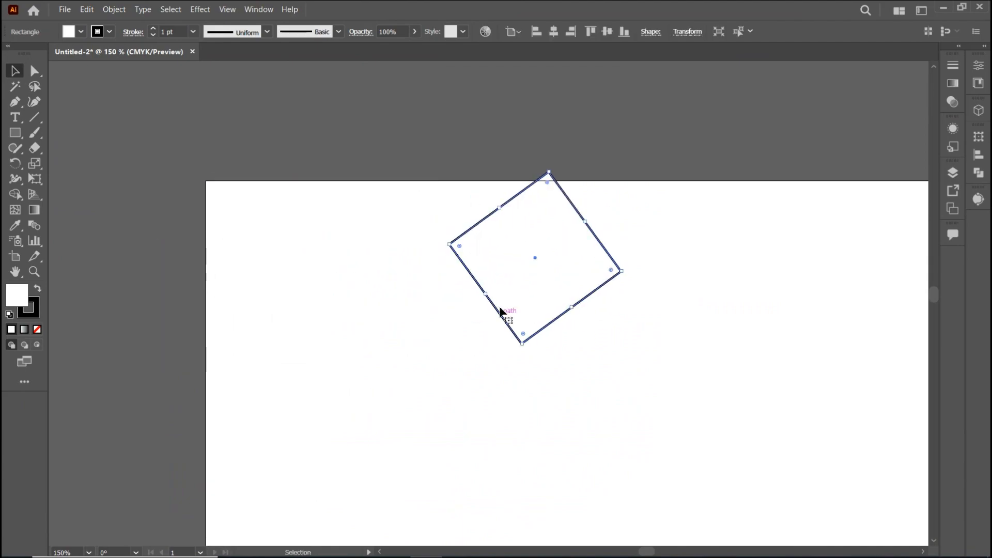
drag(509, 236, 281, 292)
key(ctrl+z)
key(ctrl+z)
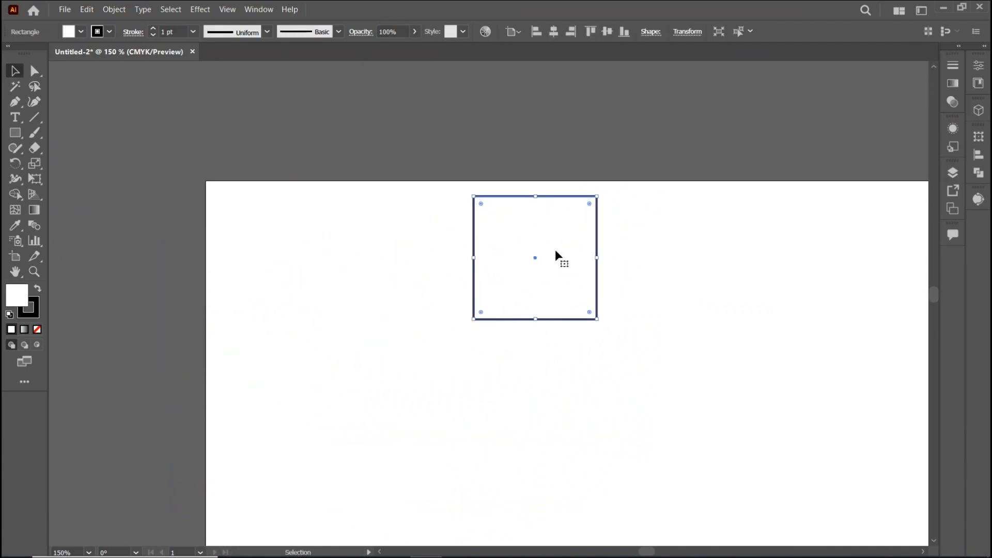
Step: Move the square back near the artboard's upper-left corner, shrink it proportionally, and deselect it
drag(556, 257, 318, 270)
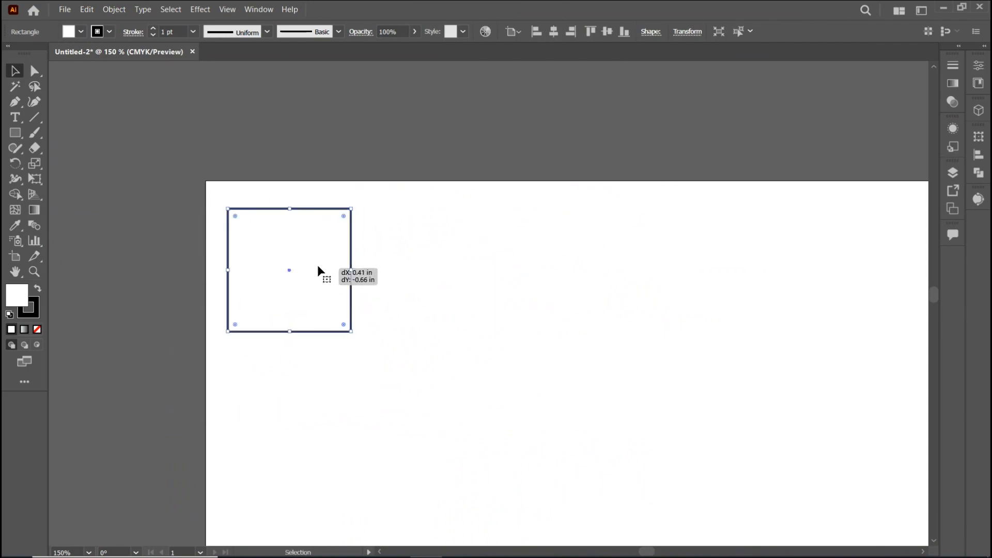
scroll(325, 327, down, 1)
drag(342, 331, 317, 307)
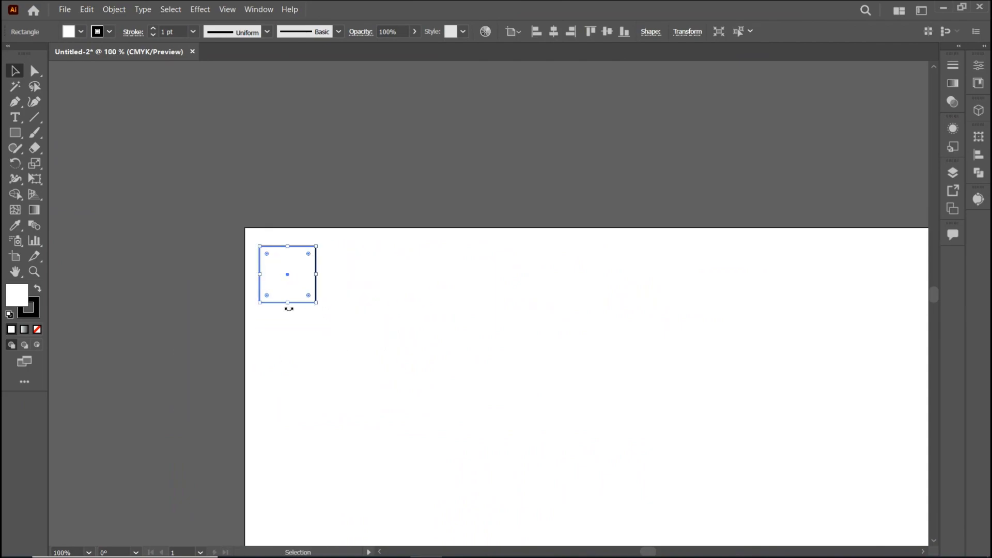
click(326, 343)
Step: Copy the square, paste it in front, move the pasted copy below the original, and delete that copy
click(301, 273)
click(86, 11)
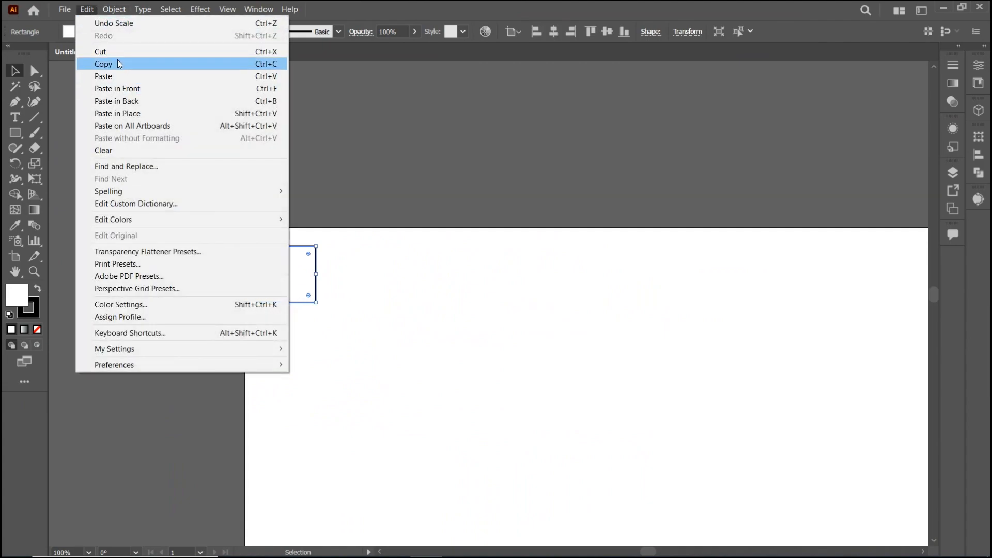
click(116, 60)
click(87, 9)
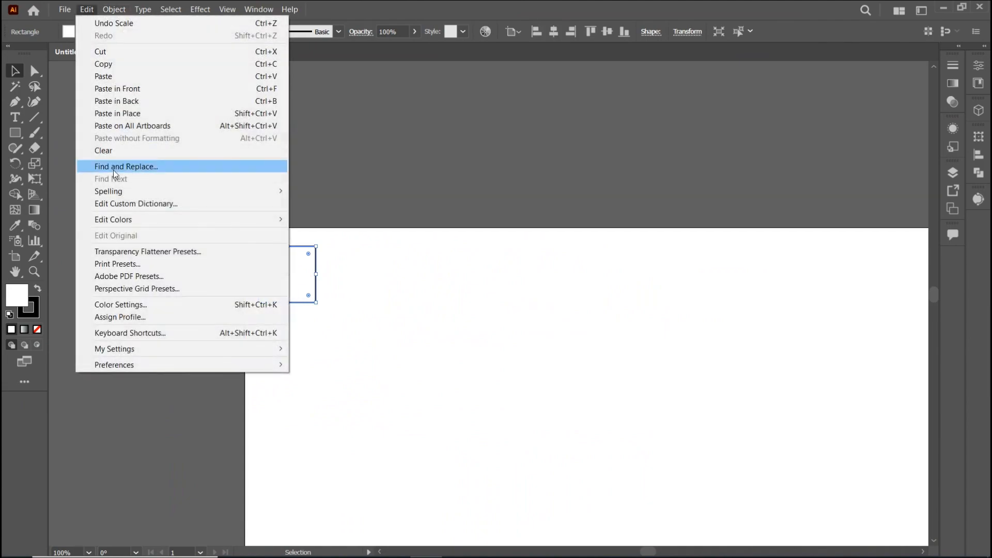
click(124, 90)
click(394, 216)
drag(288, 276, 282, 380)
click(486, 381)
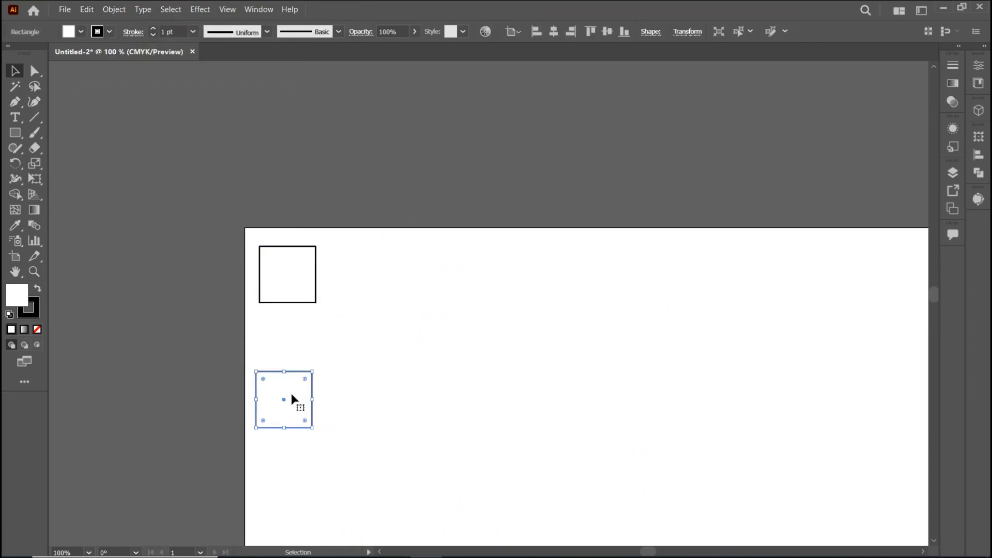
key(Delete)
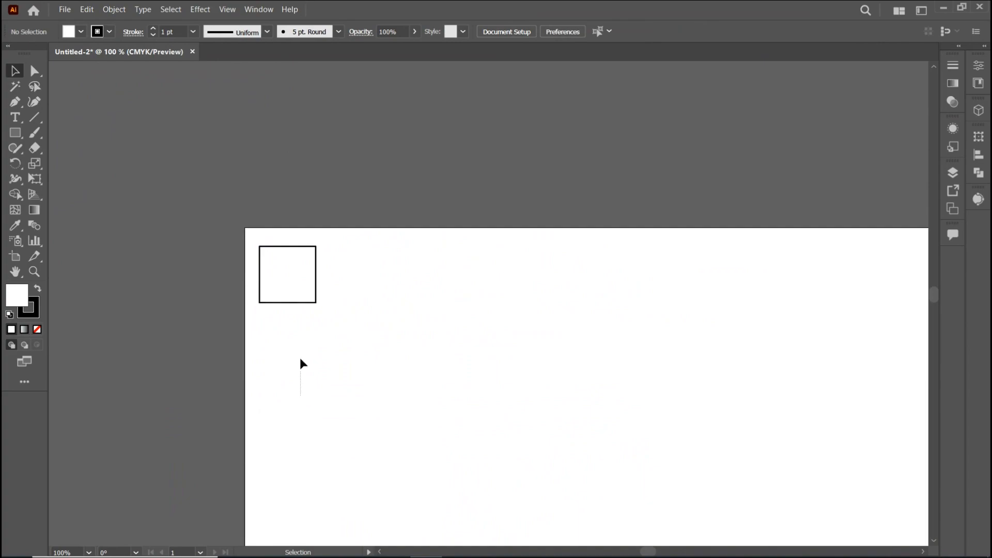
Step: Duplicate the square diagonally down and to the right so the copy's corner sits on the original's center
drag(301, 326, 280, 236)
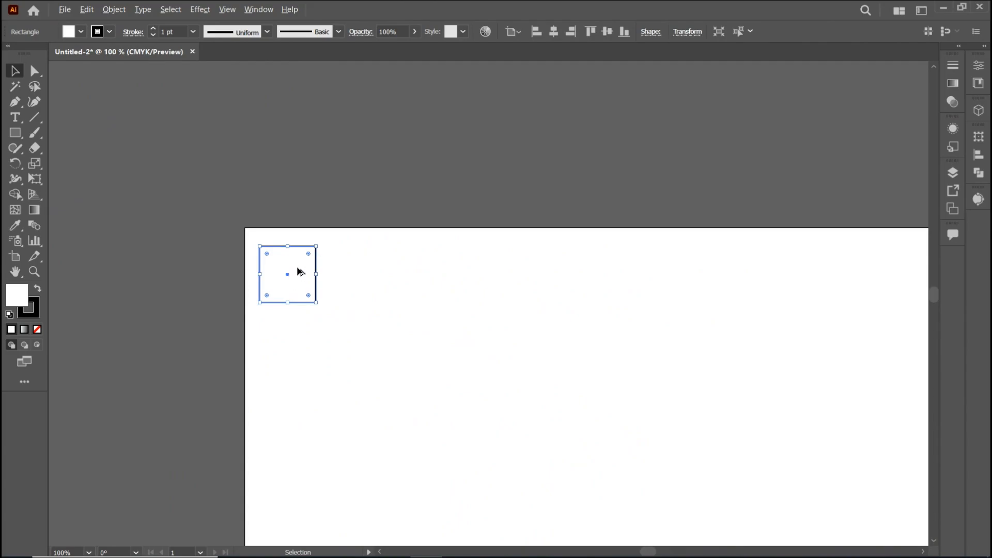
drag(295, 265, 351, 268)
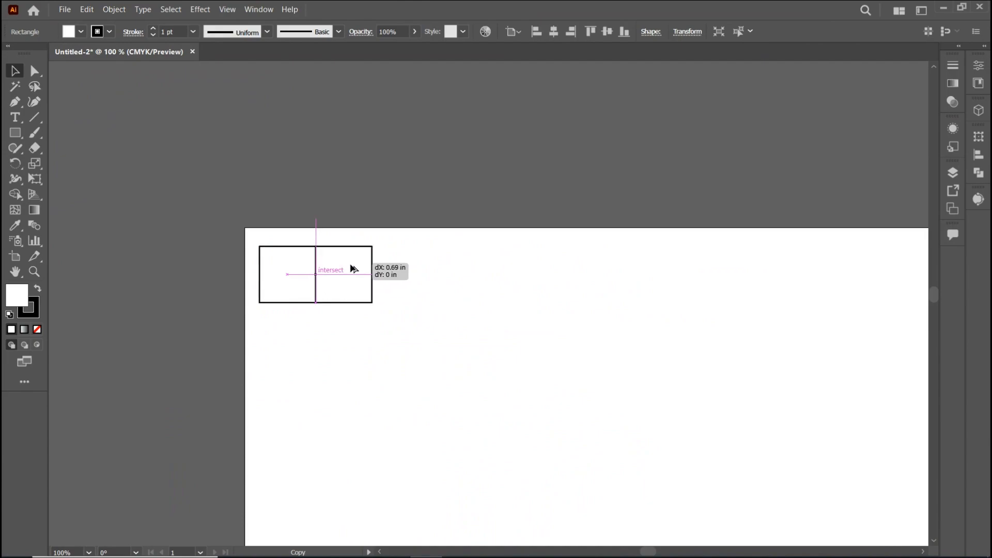
drag(353, 268, 324, 297)
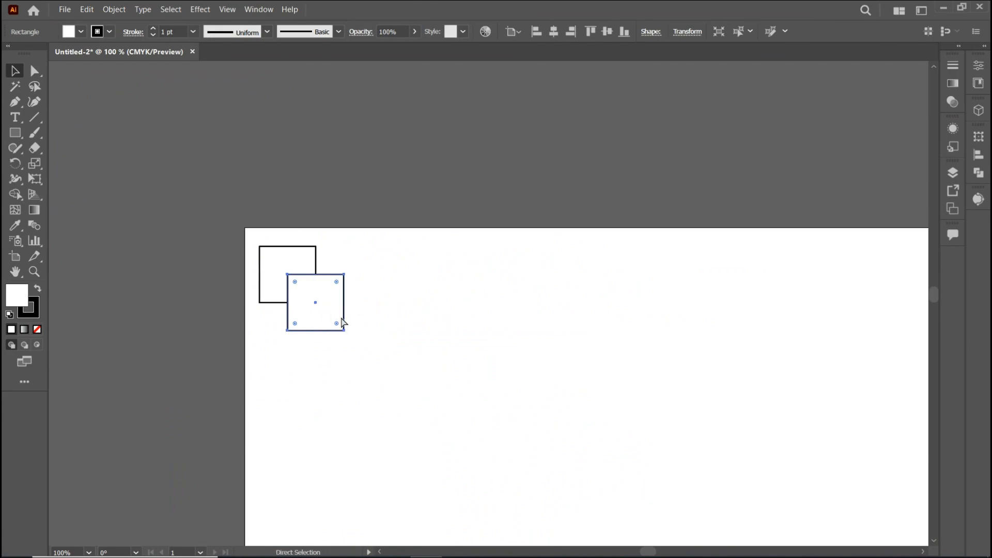
Step: Repeat the diagonal duplication to build a staircase of twelve overlapping squares down the artboard
key(ctrl+d)
key(ctrl+d)
key(ctrl+d)
key(ctrl+d)
key(ctrl+d)
key(ctrl+d)
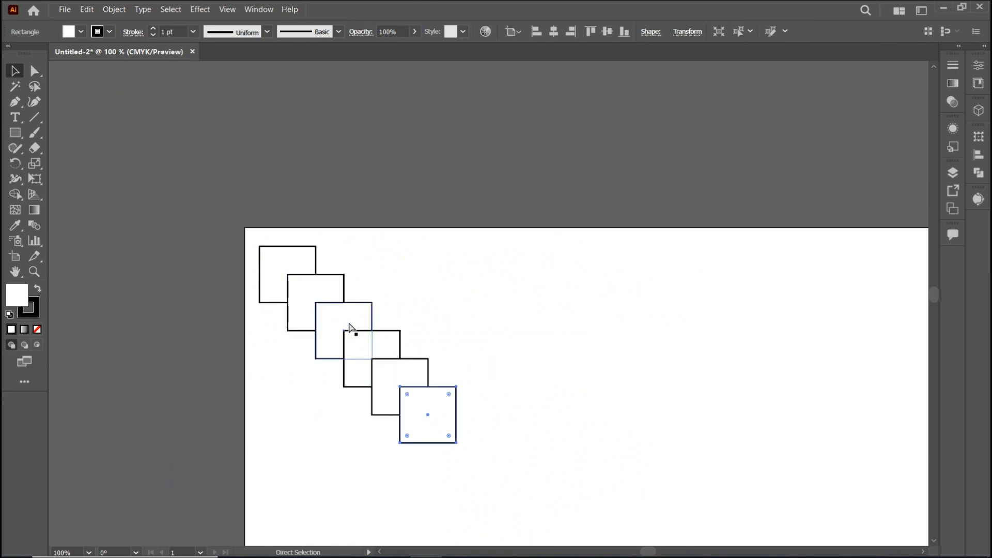
key(ctrl+d)
key(ctrl+d)
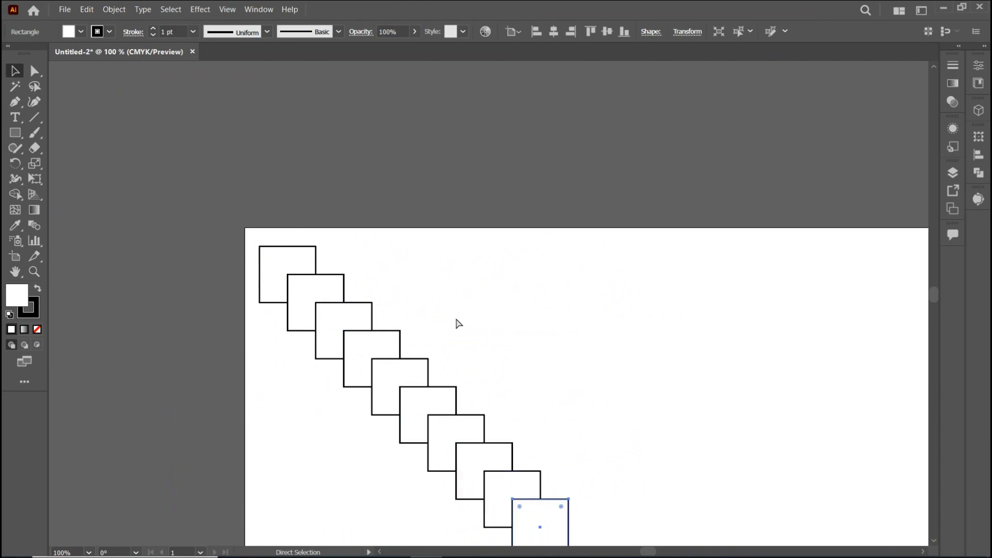
scroll(476, 346, down, 1)
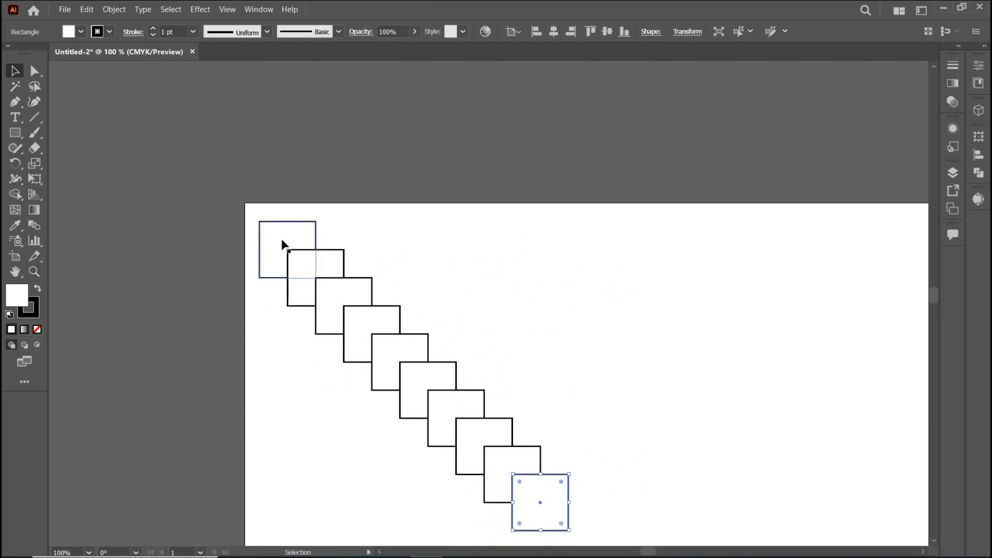
scroll(544, 370, down, 2)
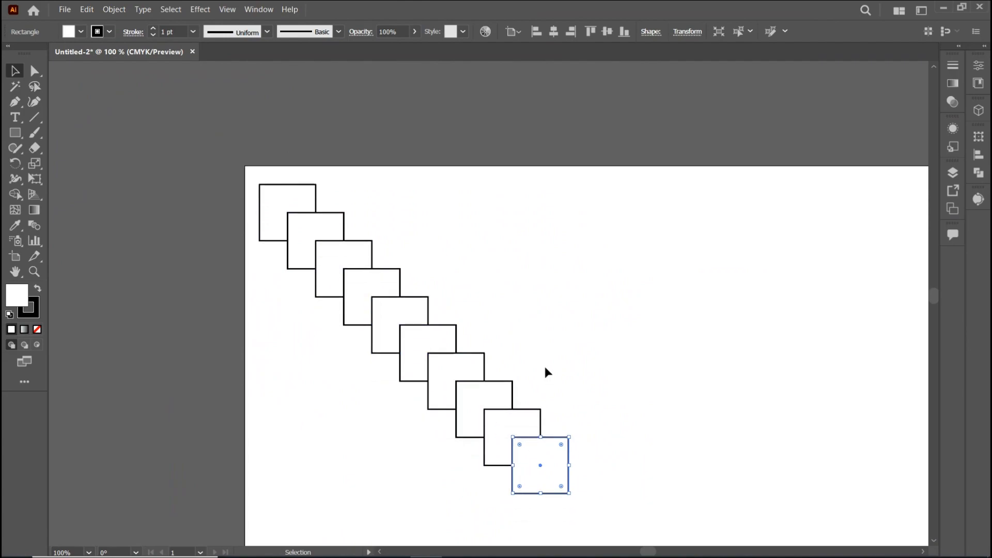
key(ctrl+d)
key(ctrl+d)
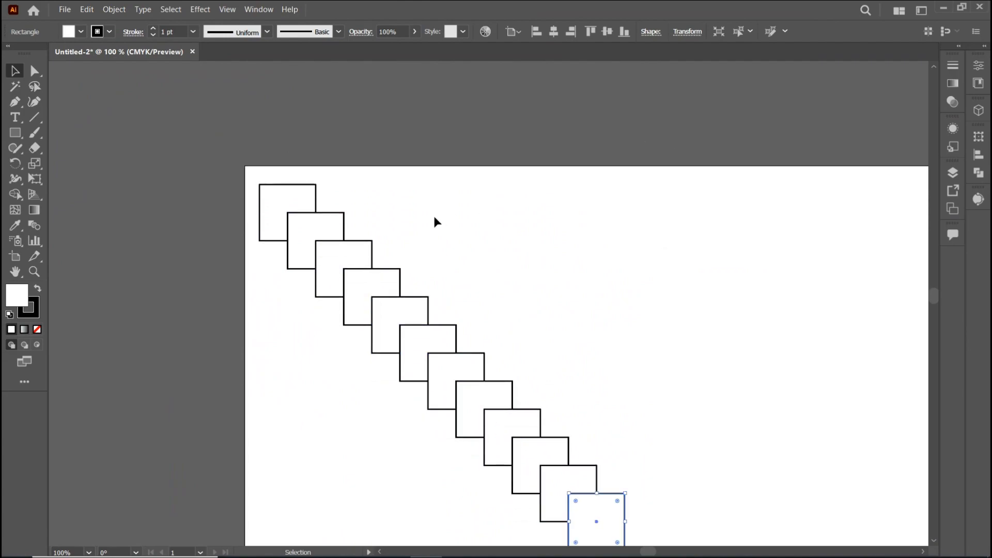
Step: Undo all the diagonal duplications, leaving only the original square
key(ctrl+z)
key(ctrl+z)
key(ctrl+z)
key(ctrl+z)
key(ctrl+z)
key(ctrl+z)
key(ctrl+z)
key(ctrl+z)
key(ctrl+z)
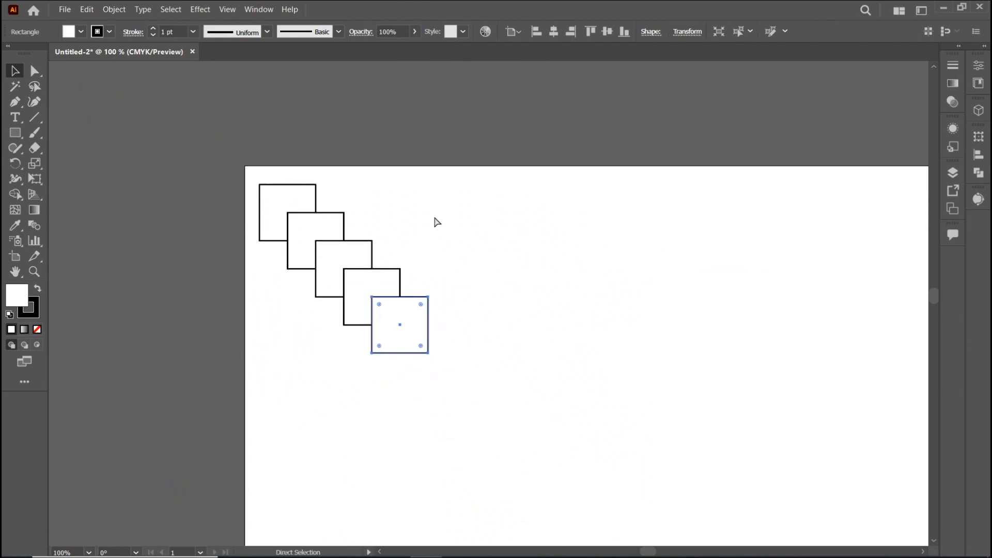
key(ctrl+z)
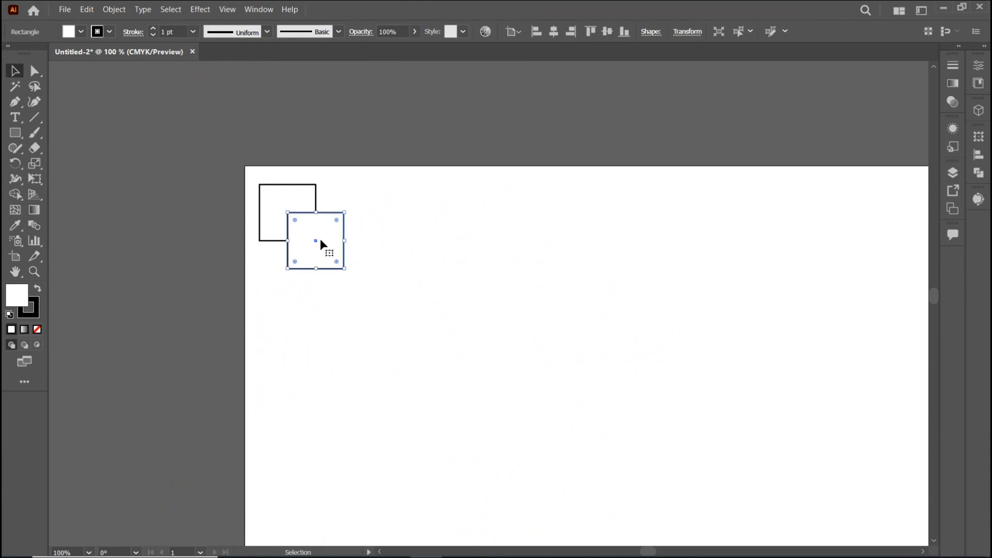
key(ctrl+z)
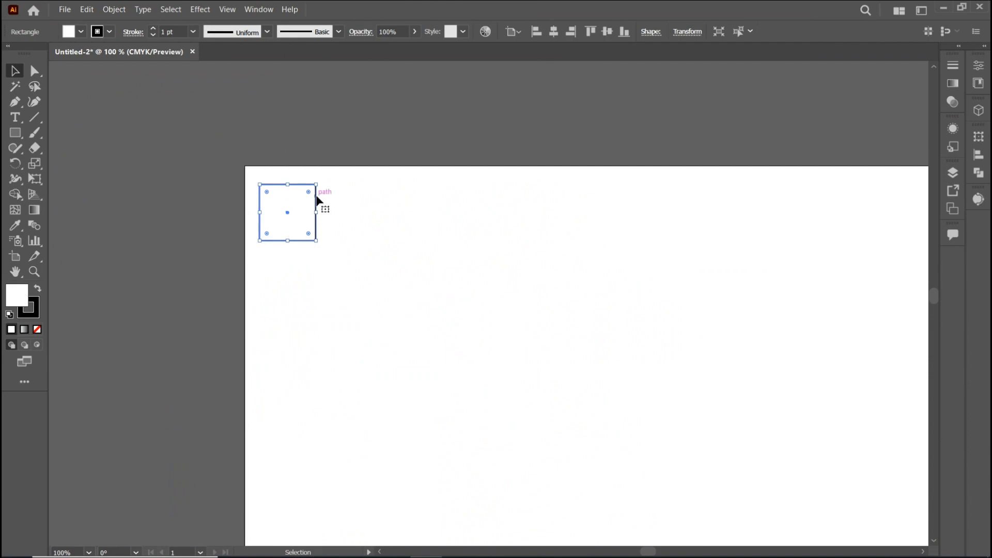
Step: Reselect the remaining square and shift it slightly down and right within the artboard's upper-left corner
click(356, 191)
click(293, 211)
drag(330, 243, 289, 218)
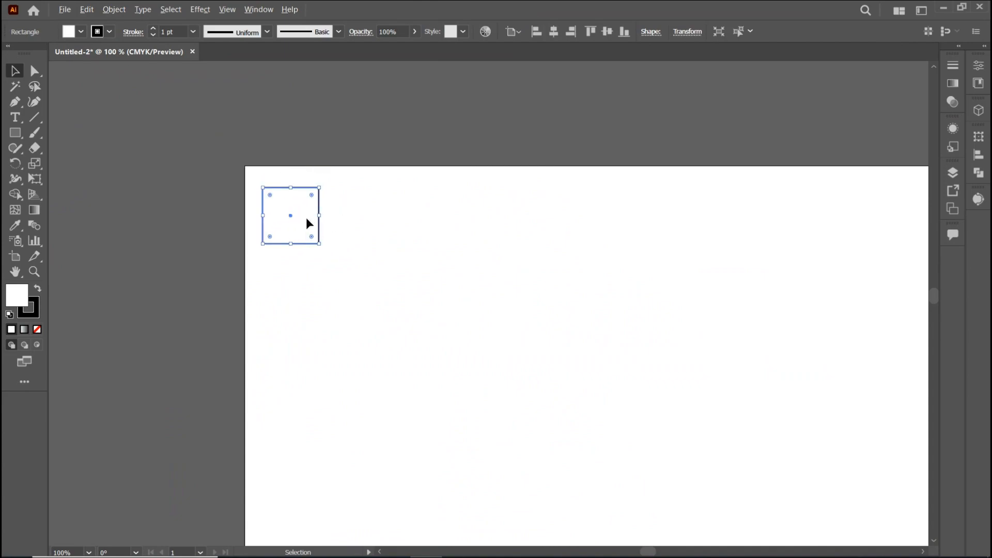
Step: Duplicate the square straight to the right with a small gap and repeat it to form a row of ten squares
drag(306, 219, 393, 199)
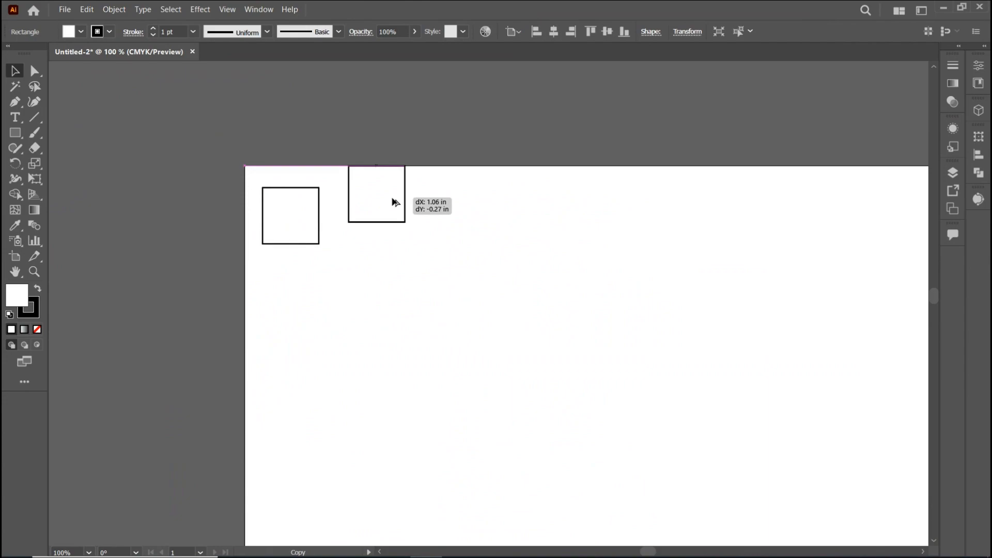
drag(394, 203, 369, 215)
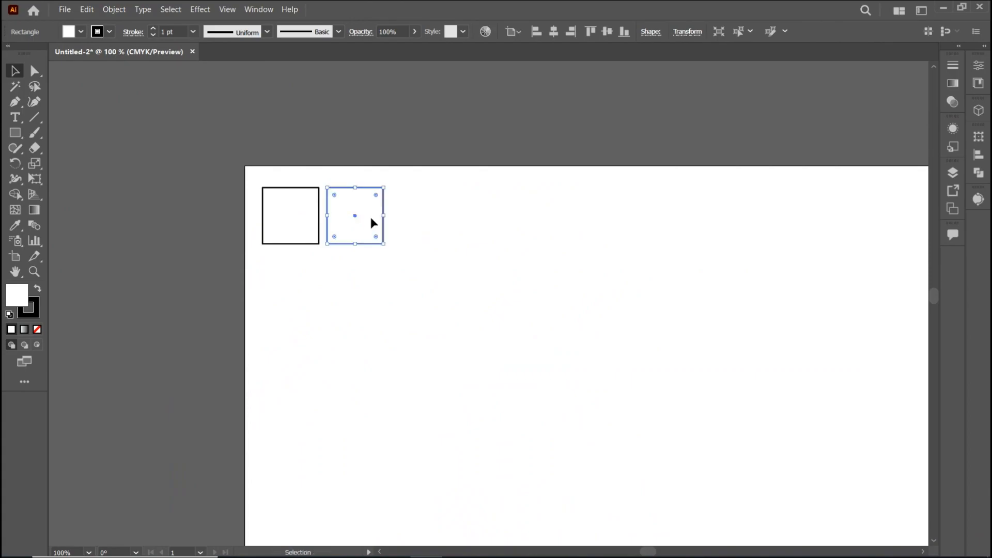
scroll(364, 218, down, 1)
key(ctrl+d)
key(ctrl+d)
key(ctrl+d)
key(ctrl+d)
key(ctrl+d)
key(ctrl+d)
key(ctrl+d)
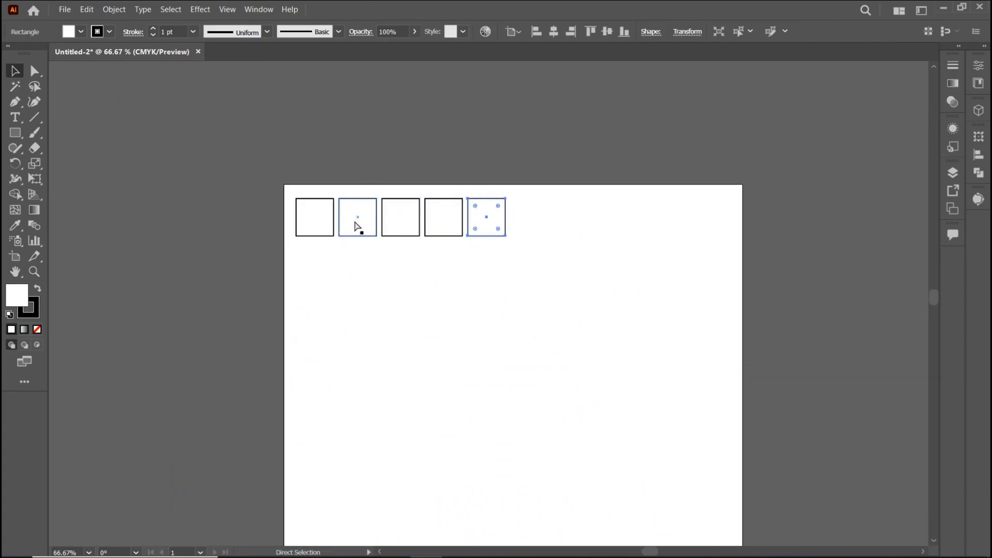
key(ctrl+d)
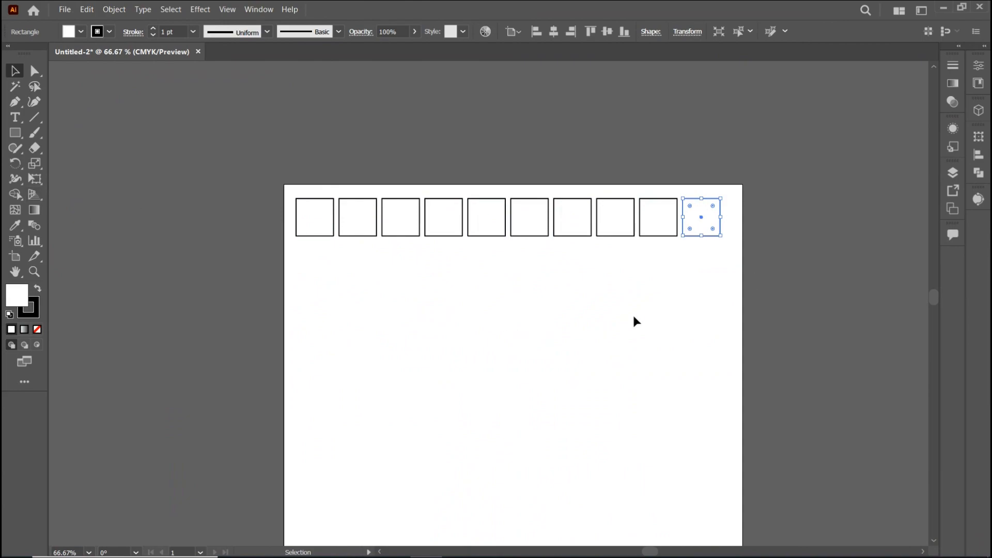
Step: Undo the whole row of duplicates back to the single square
key(ctrl+z)
key(ctrl+z)
key(ctrl+z)
key(ctrl+z)
key(ctrl+z)
key(ctrl+z)
key(ctrl+z)
key(ctrl+z)
key(ctrl+z)
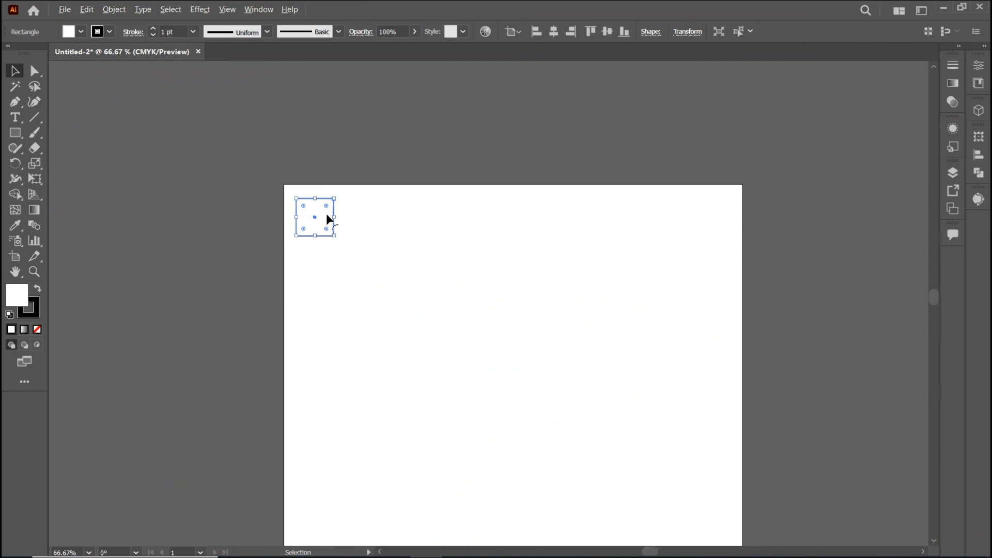
Step: Duplicate the square directly below itself, leaving a small gap between the two
scroll(327, 213, up, 2)
drag(325, 219, 314, 311)
scroll(315, 312, down, 1)
scroll(319, 314, down, 2)
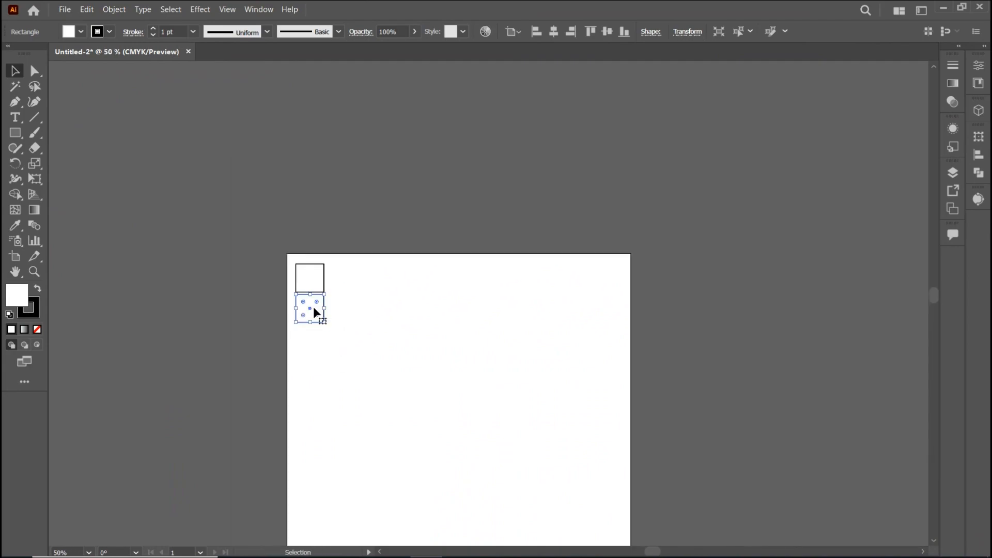
scroll(315, 312, down, 2)
Step: Repeat the downward duplication to form a column of fourteen squares along the artboard's left edge
key(ctrl+d)
key(ctrl+d)
key(ctrl+d)
key(ctrl+d)
key(ctrl+d)
key(ctrl+d)
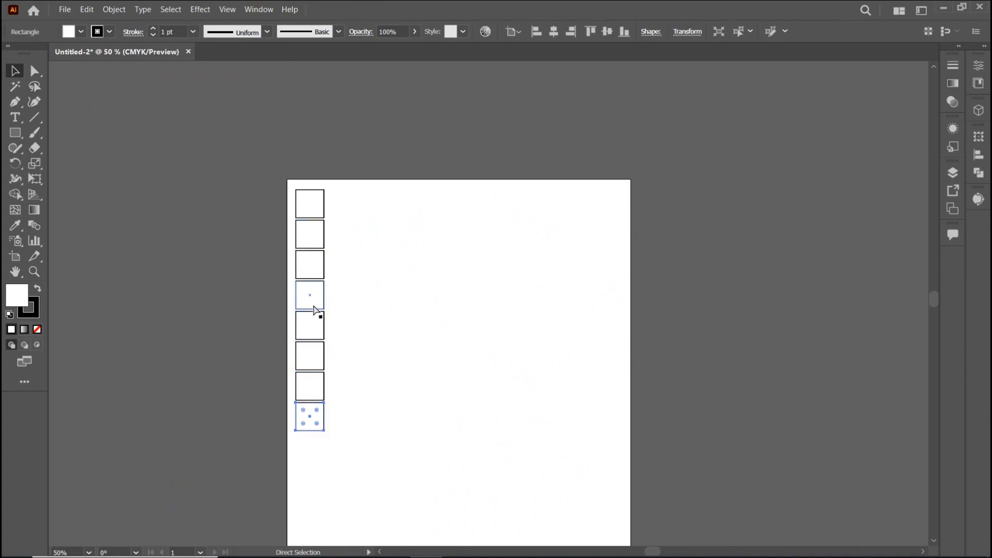
scroll(315, 310, down, 2)
key(ctrl+d)
key(ctrl+d)
key(ctrl+d)
key(ctrl+d)
key(ctrl+d)
key(ctrl+d)
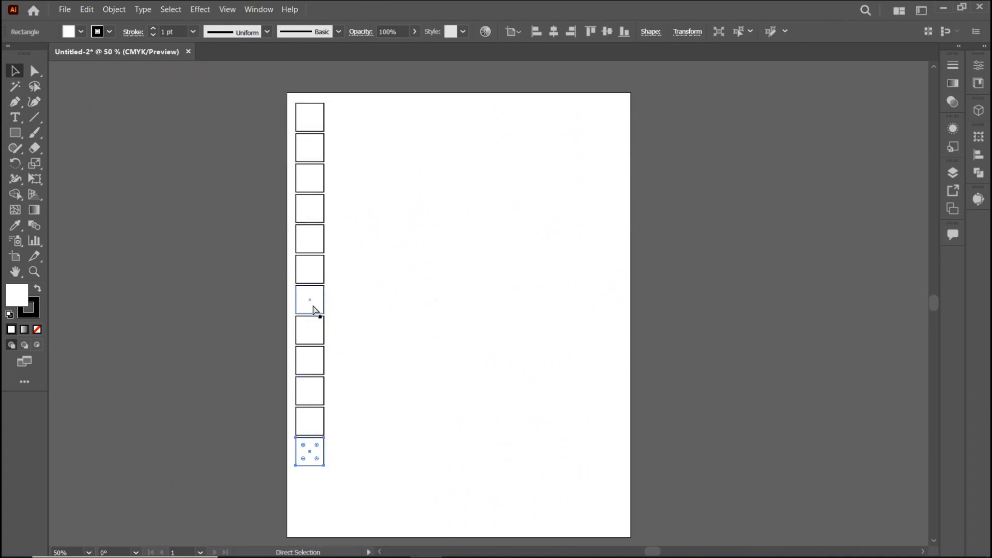
scroll(314, 310, down, 1)
scroll(312, 310, up, 1)
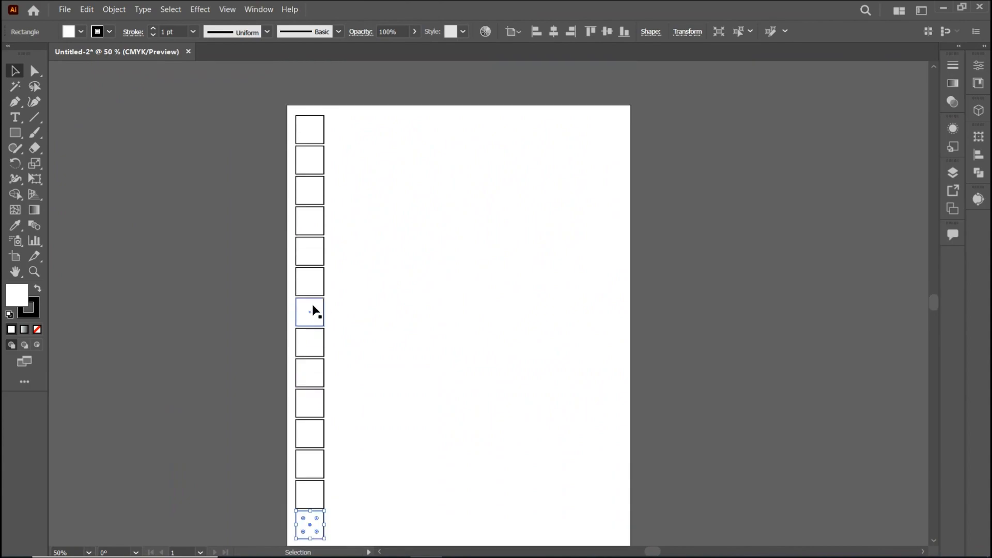
Step: Undo the entire column of duplicates, keeping only the original square
key(ctrl+z)
key(ctrl+z)
key(ctrl+z)
key(ctrl+z)
key(ctrl+z)
key(ctrl+z)
key(ctrl+z)
key(ctrl+z)
key(ctrl+z)
key(ctrl+z)
key(ctrl+z)
key(ctrl+z)
key(ctrl+z)
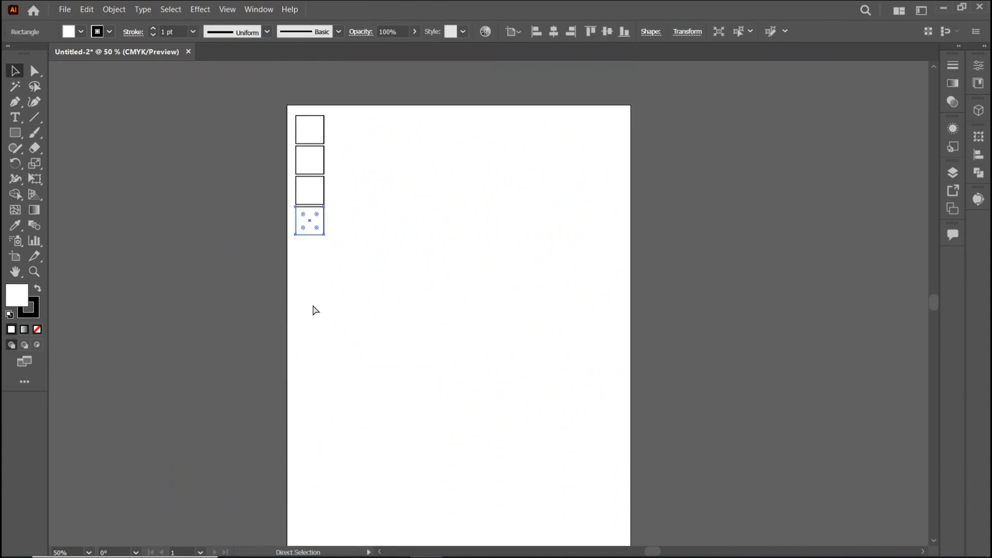
Step: Duplicate the original square horizontally to its right with a narrow gap
scroll(310, 118, up, 3)
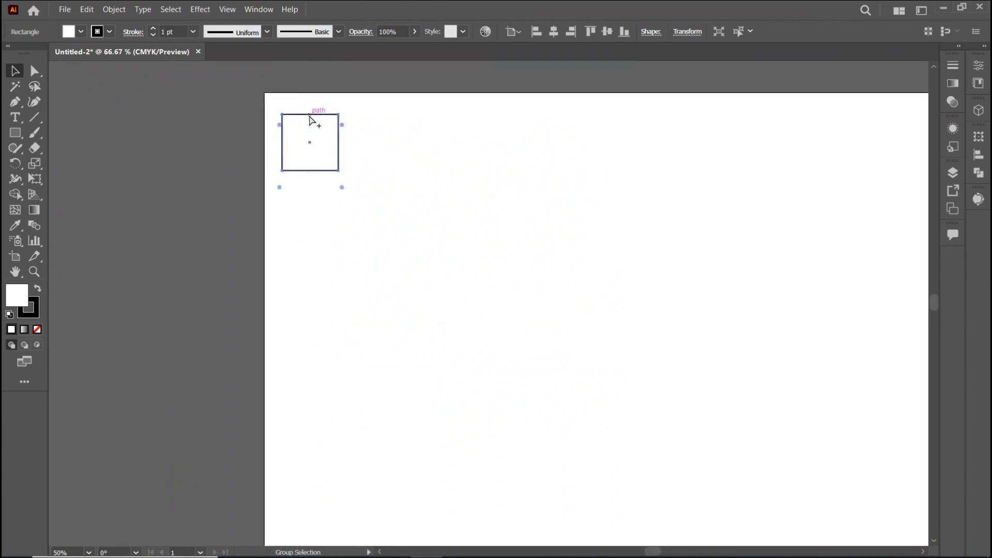
drag(319, 136, 414, 139)
scroll(380, 227, down, 3)
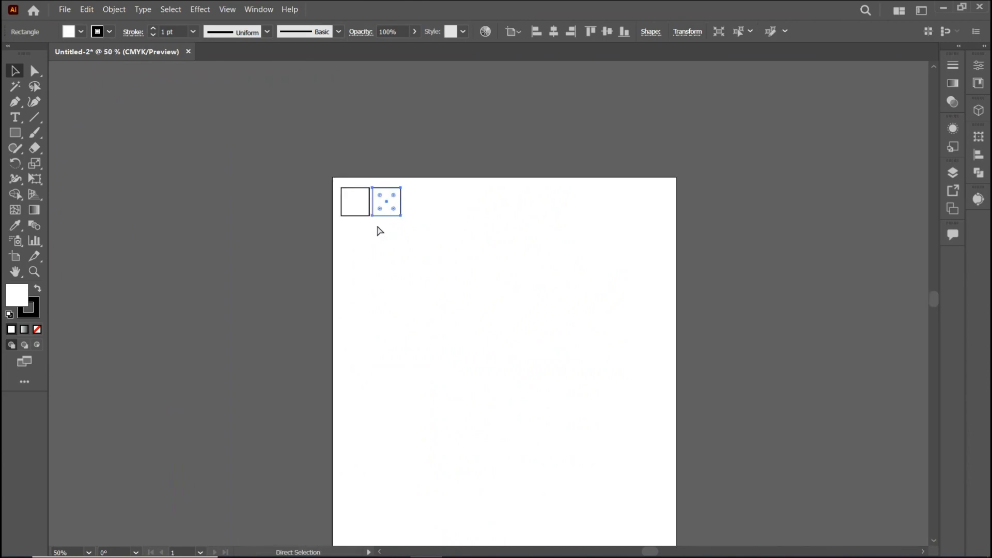
Step: Repeat the horizontal duplication to complete a row of ten squares across the top of the artboard
key(ctrl+d)
key(ctrl+d)
key(ctrl+d)
key(ctrl+d)
key(ctrl+d)
key(ctrl+d)
key(ctrl+d)
key(ctrl+d)
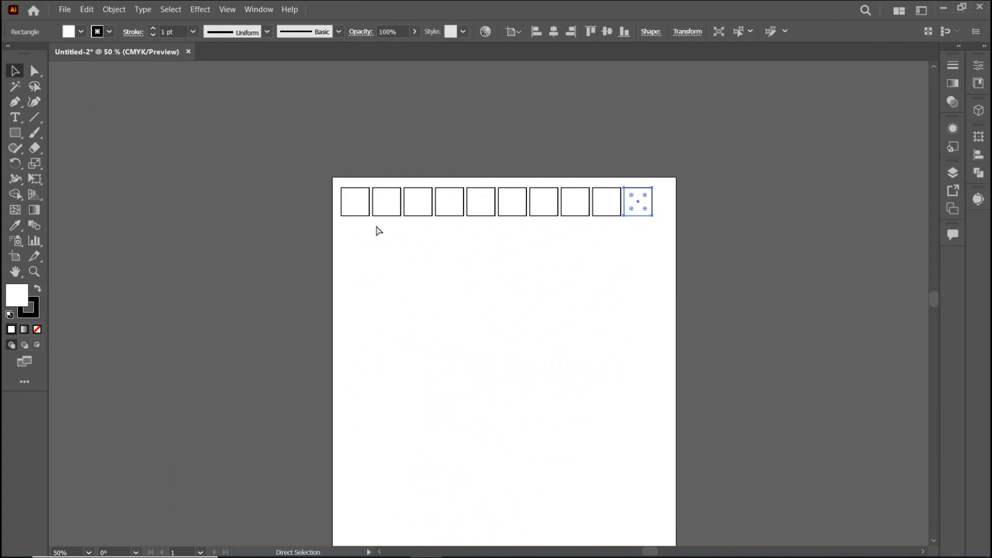
Step: Select the whole row of ten squares and shift it slightly sideways to centre it horizontally on the artboard
click(710, 281)
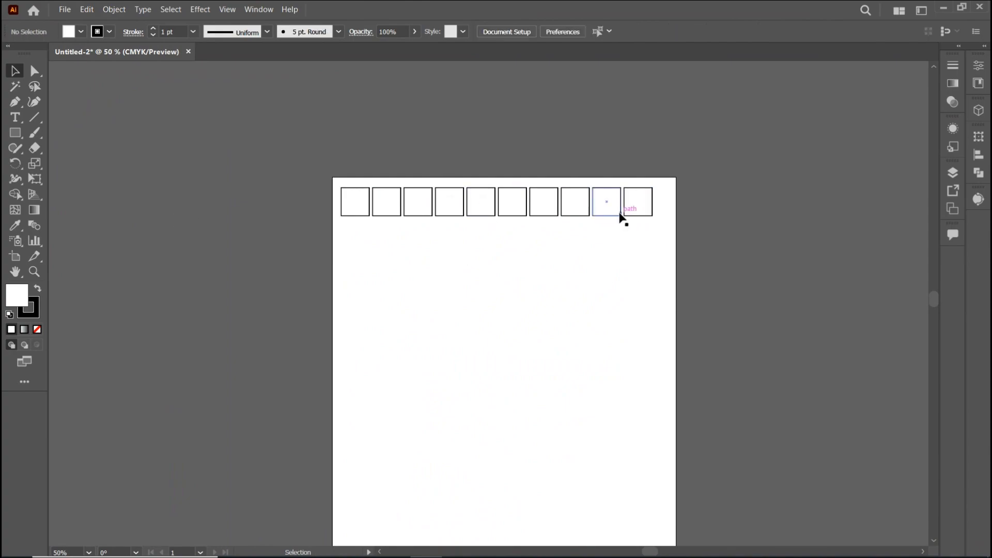
drag(649, 241, 317, 176)
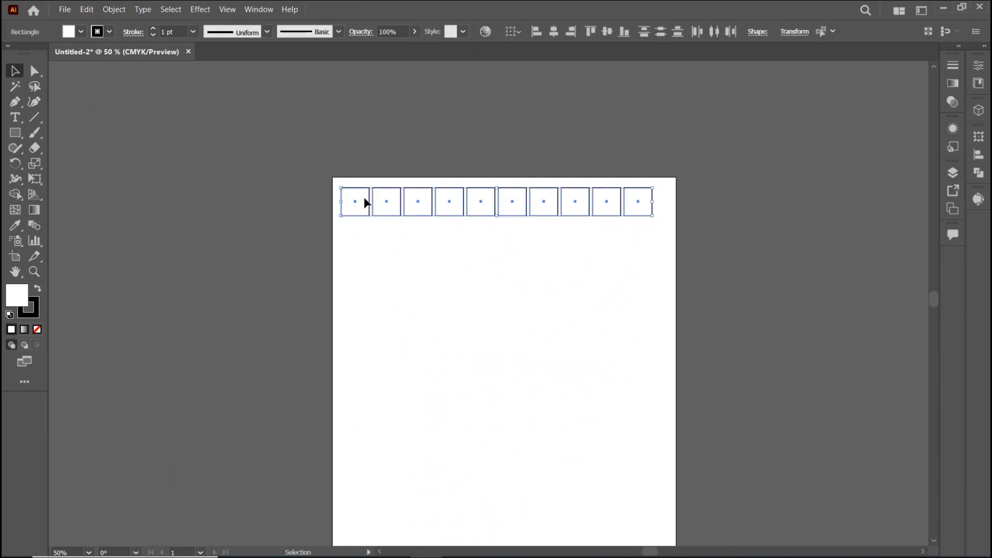
drag(363, 197, 372, 201)
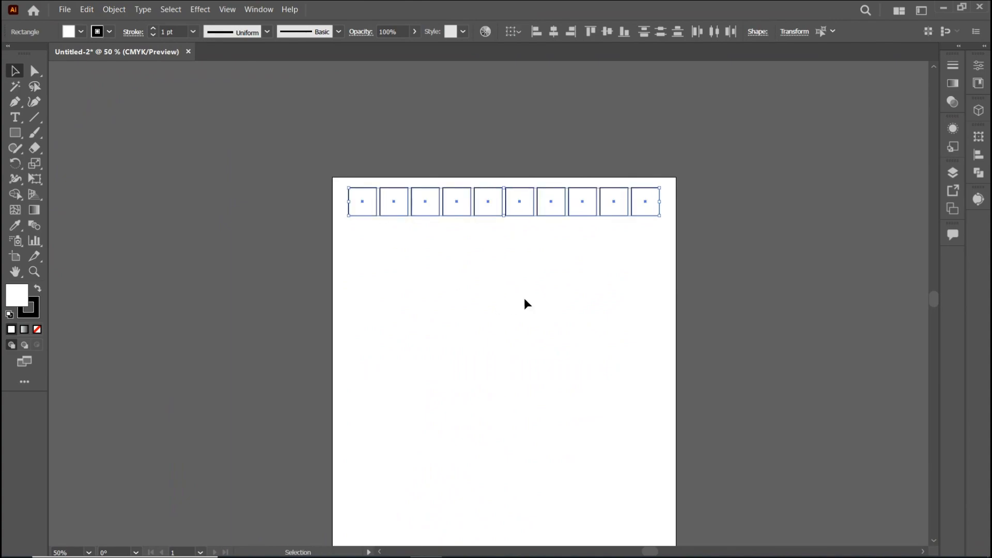
Step: Duplicate the row of squares straight below itself with a gap matching the horizontal spacing
scroll(656, 203, up, 3)
scroll(665, 200, up, 2)
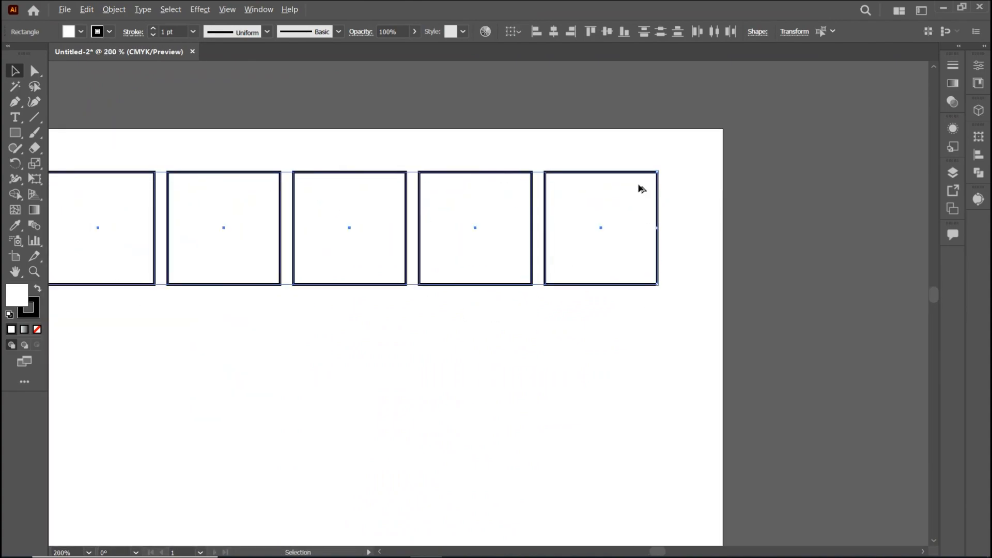
drag(639, 192, 641, 316)
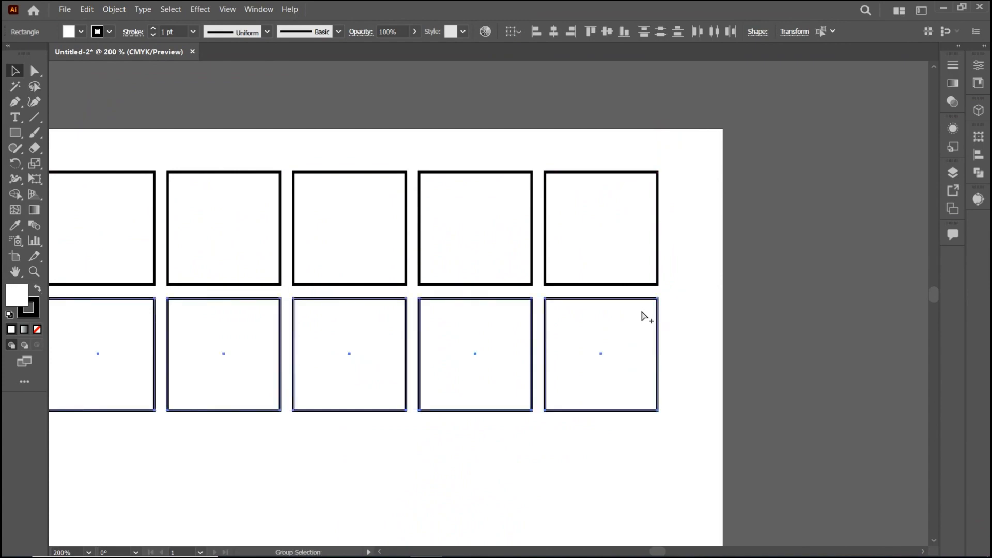
Step: Repeat the row duplication downward until thirteen rows fill the artboard, and deselect the squares
scroll(640, 313, down, 3)
scroll(632, 310, down, 2)
key(ctrl+d)
key(ctrl+d)
key(ctrl+d)
key(ctrl+d)
key(ctrl+d)
key(ctrl+d)
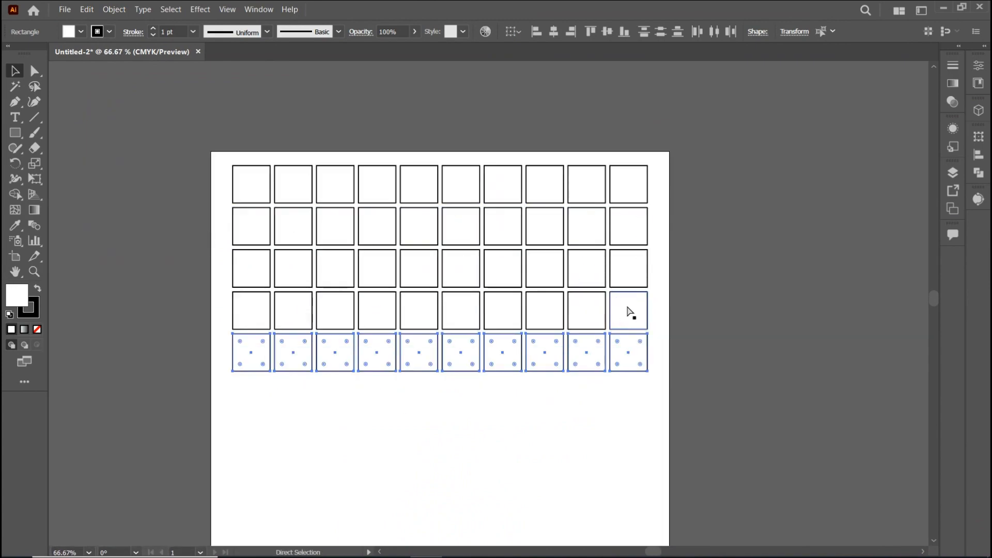
scroll(629, 311, down, 3)
scroll(627, 310, down, 2)
key(ctrl+d)
key(ctrl+d)
key(ctrl+d)
key(ctrl+d)
key(ctrl+d)
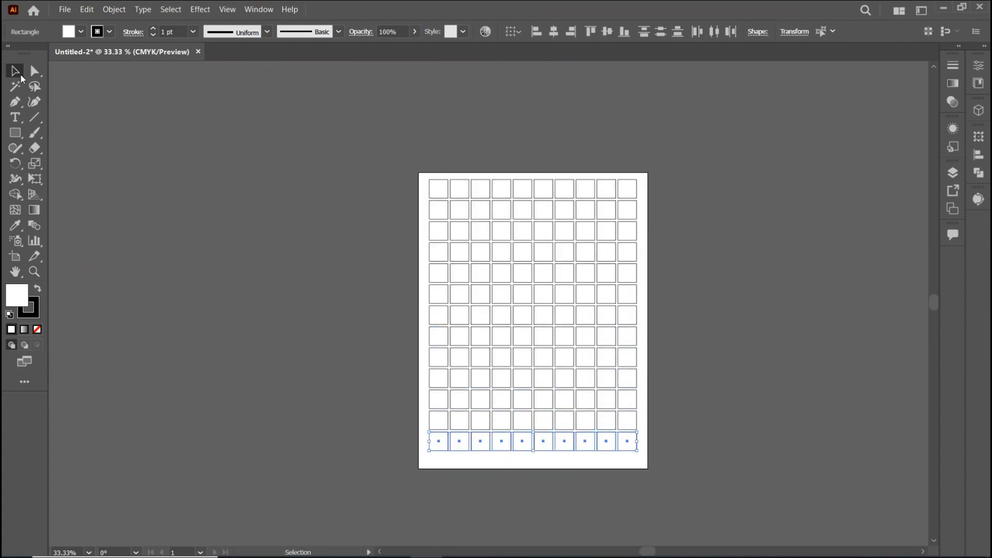
click(182, 207)
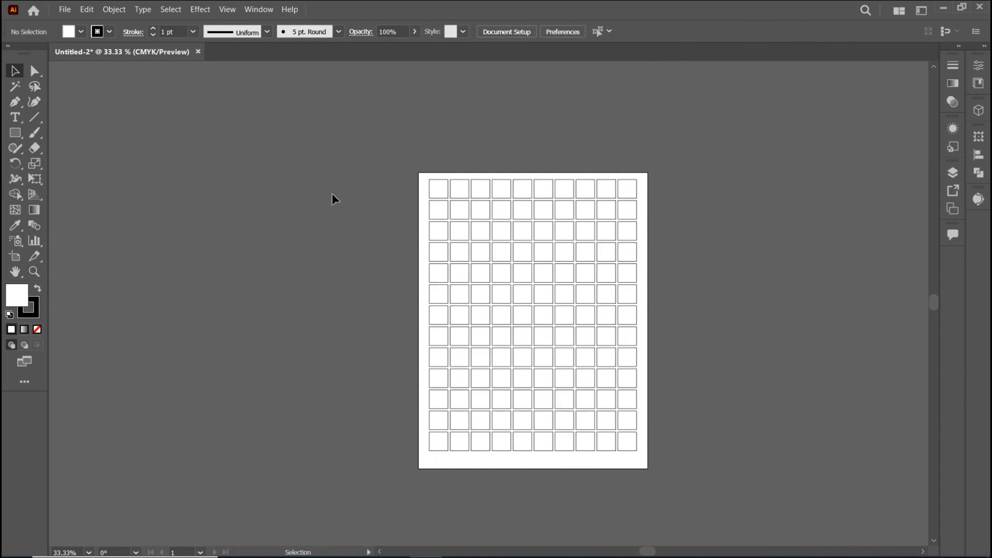
Step: Select the entire grid of squares, move it down slightly to centre it vertically on the artboard, and deselect it
drag(409, 169, 653, 461)
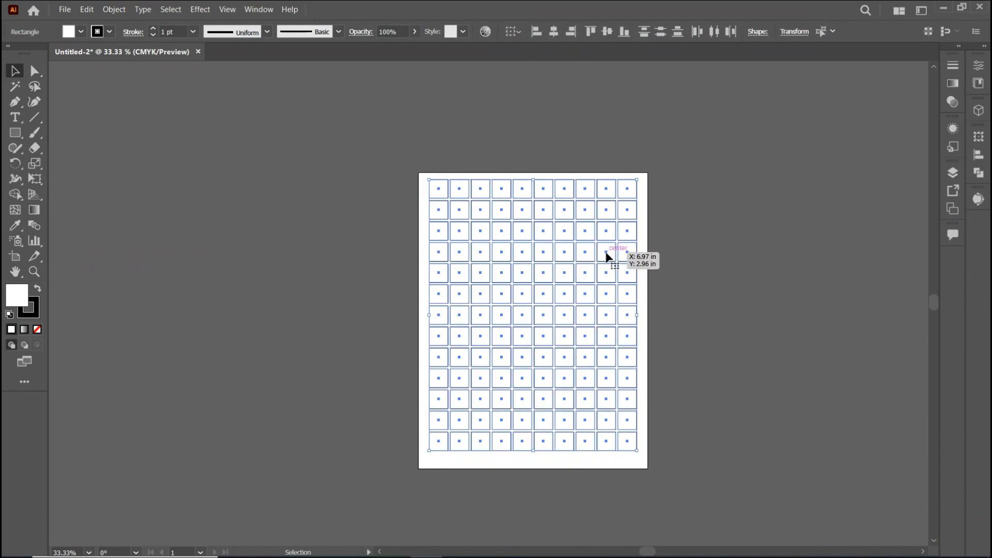
scroll(541, 306, up, 2)
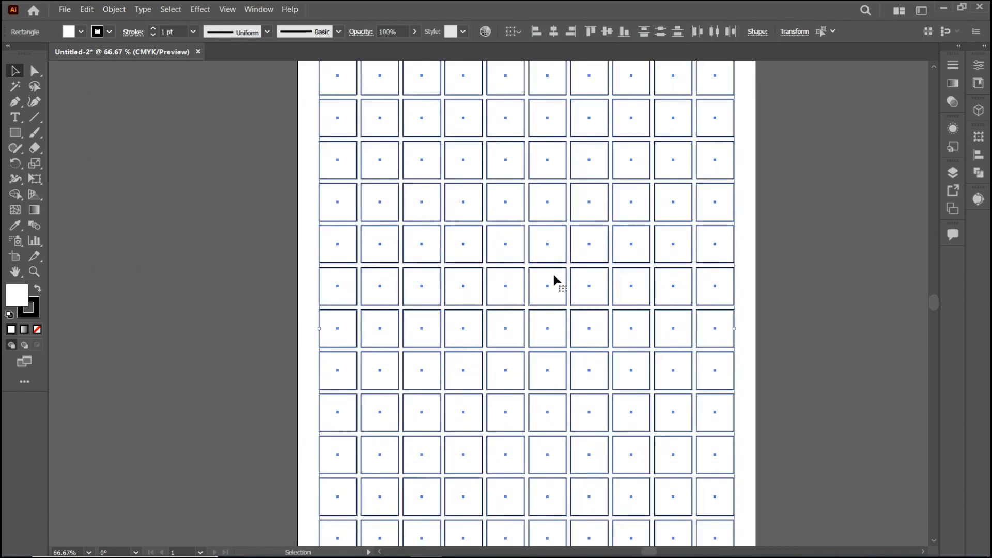
drag(554, 274, 560, 287)
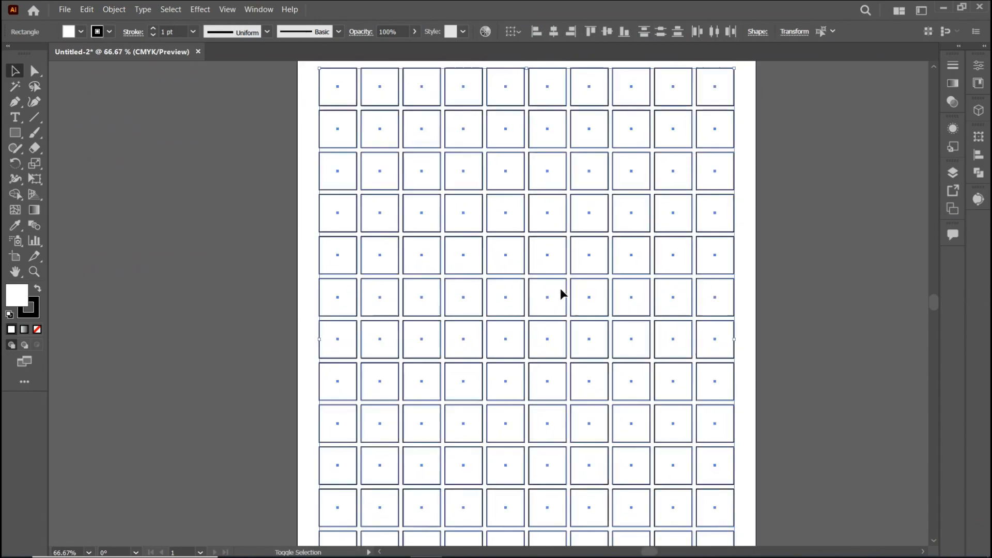
click(782, 264)
Step: Delete the entire grid of squares from the artboard
scroll(781, 264, down, 1)
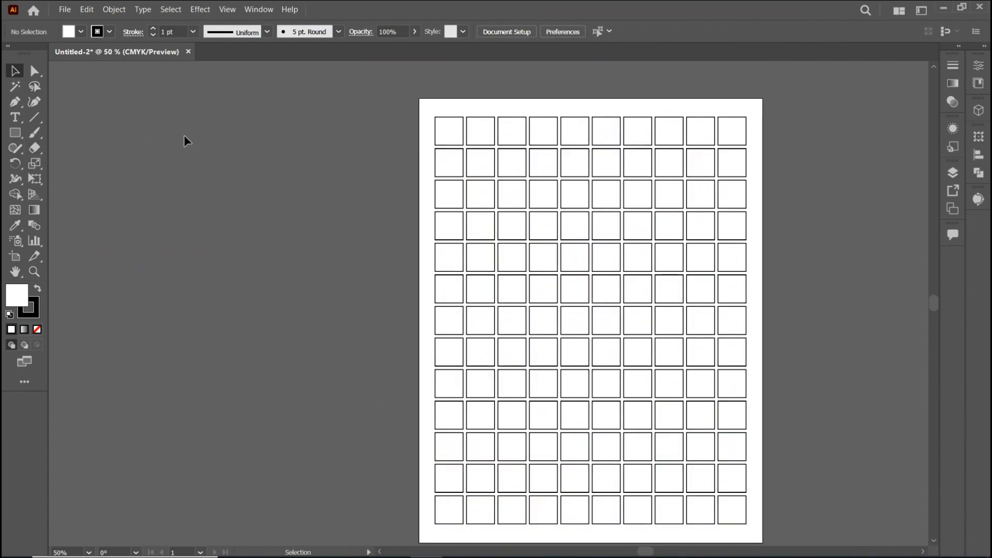
key(ctrl+alt)
scroll(187, 140, down, 1)
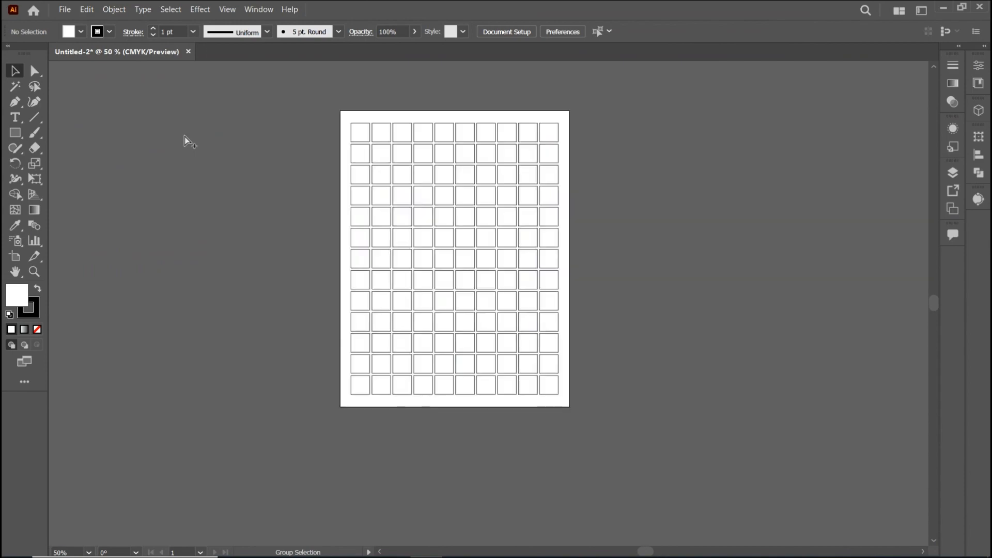
key(space)
drag(279, 280, 305, 298)
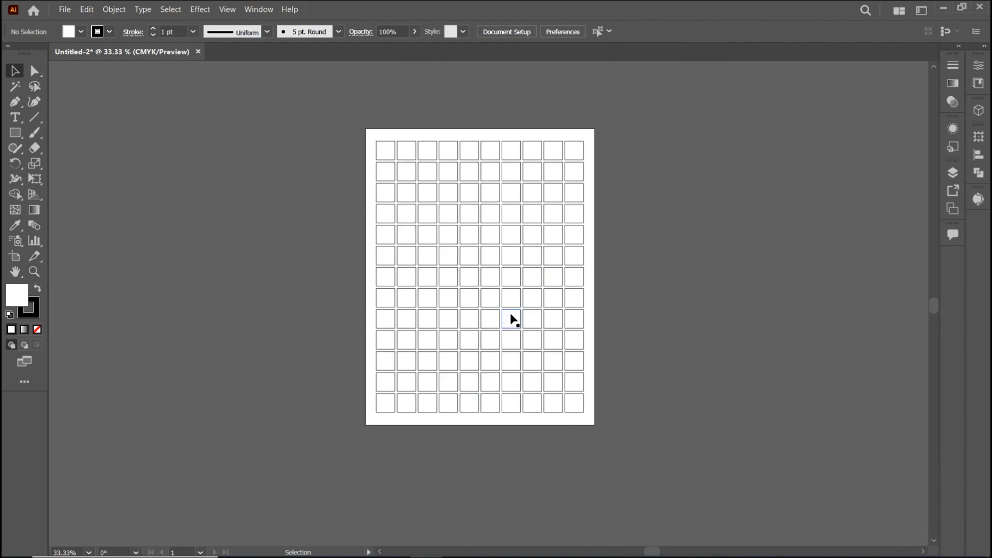
scroll(704, 255, up, 4)
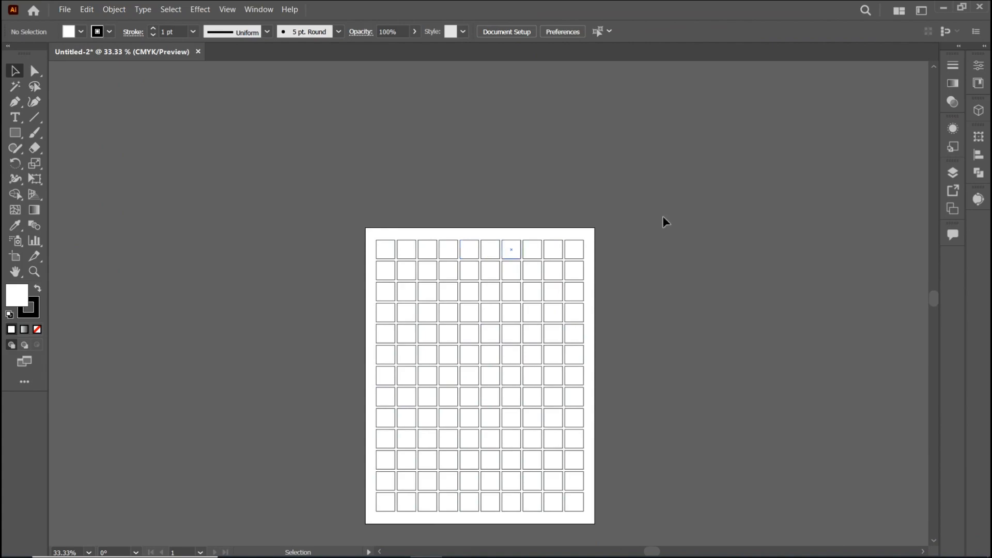
scroll(594, 313, down, 2)
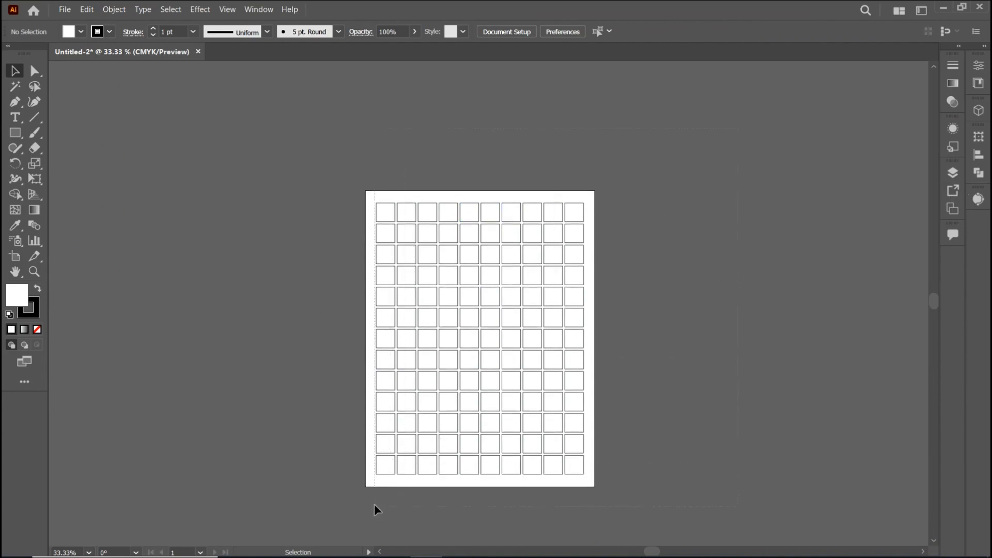
key(ctrl+a)
key(Delete)
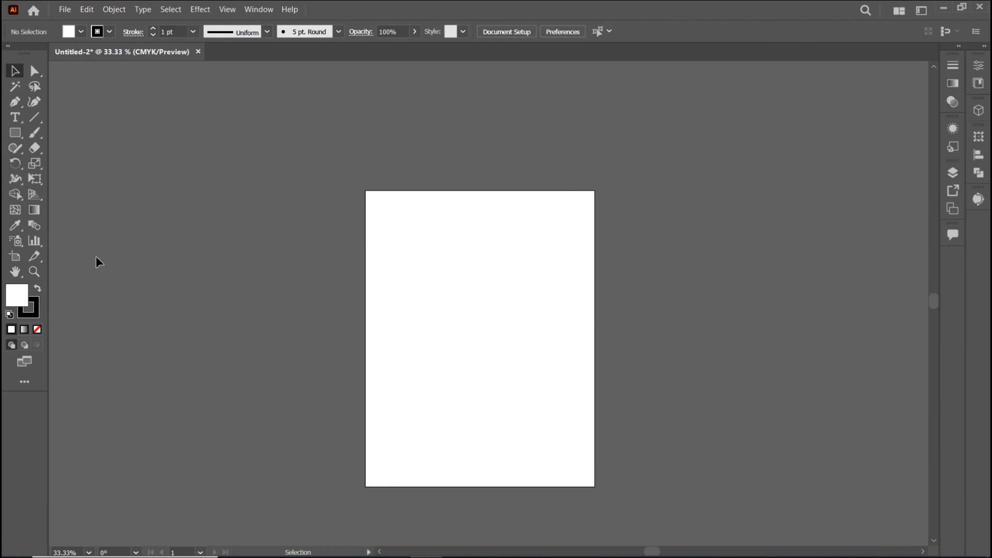
click(22, 135)
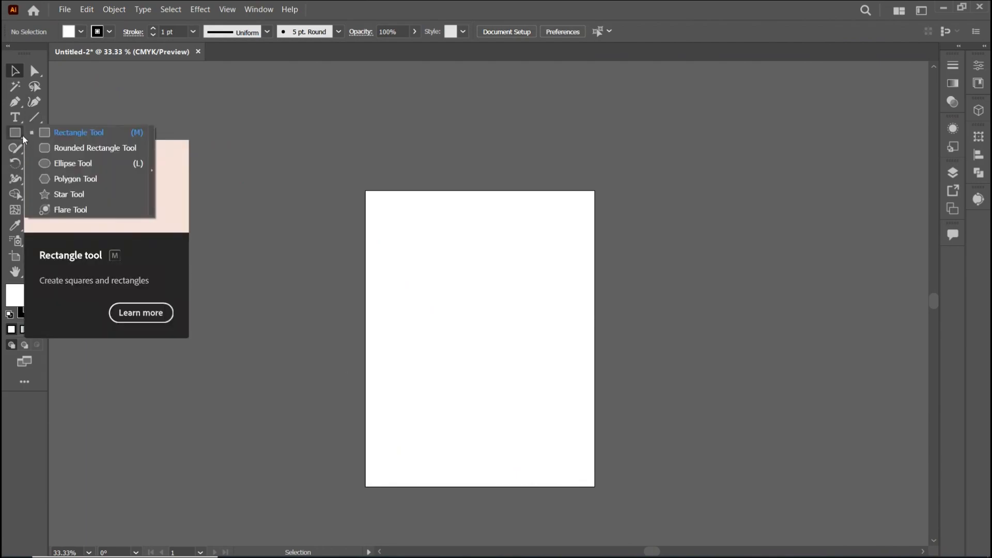
click(74, 182)
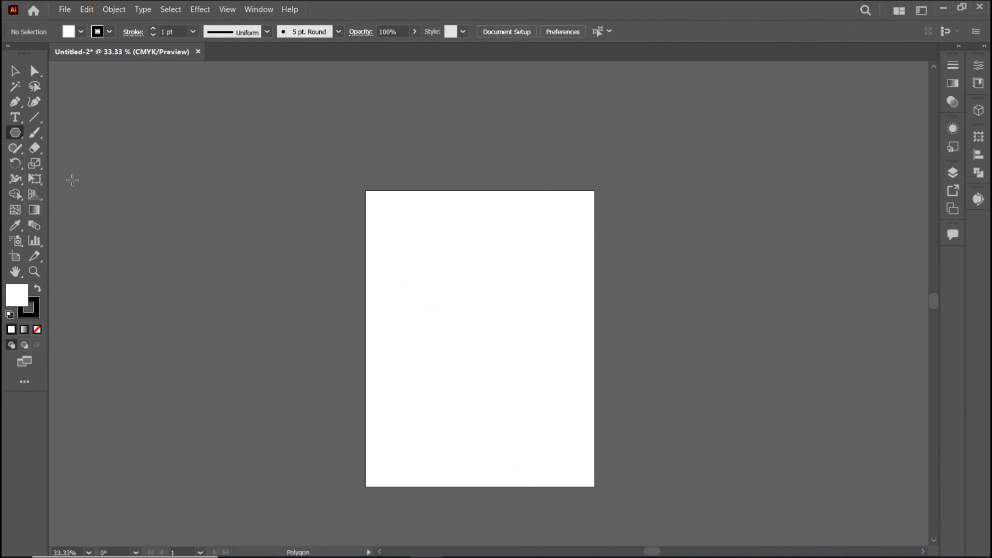
click(16, 135)
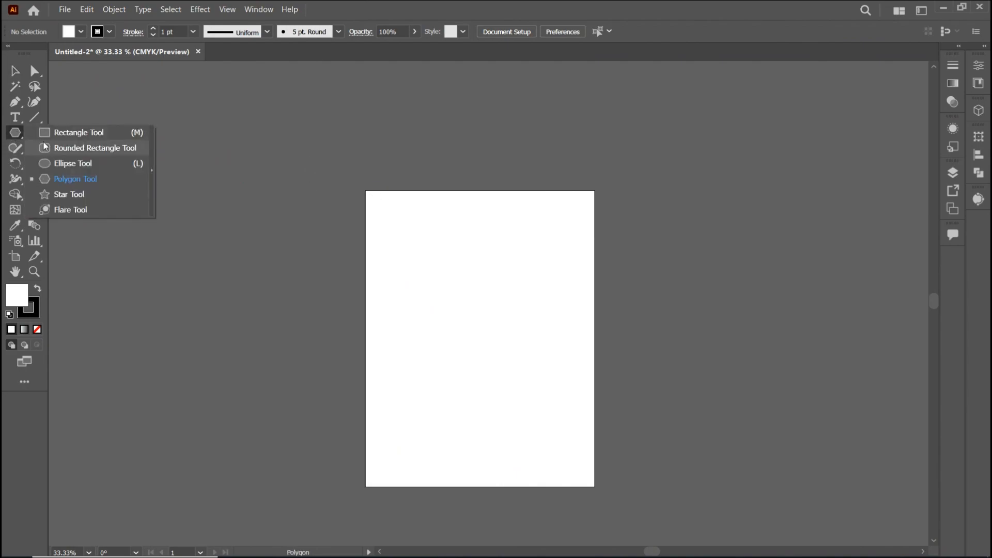
click(439, 207)
click(532, 310)
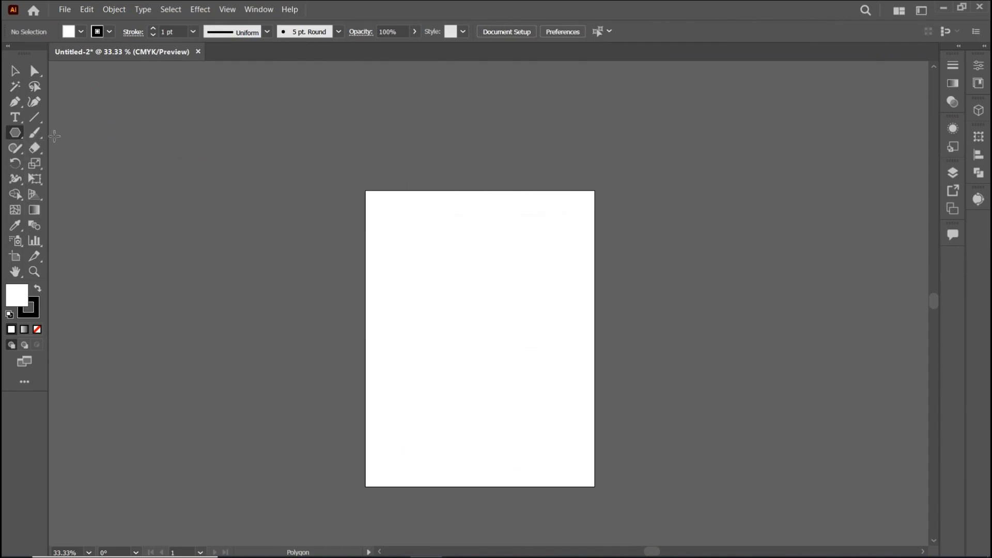
Step: Draw a freehand rectangle about 3.46 in wide and 4.41 in high in the upper-left part of the artboard
click(16, 135)
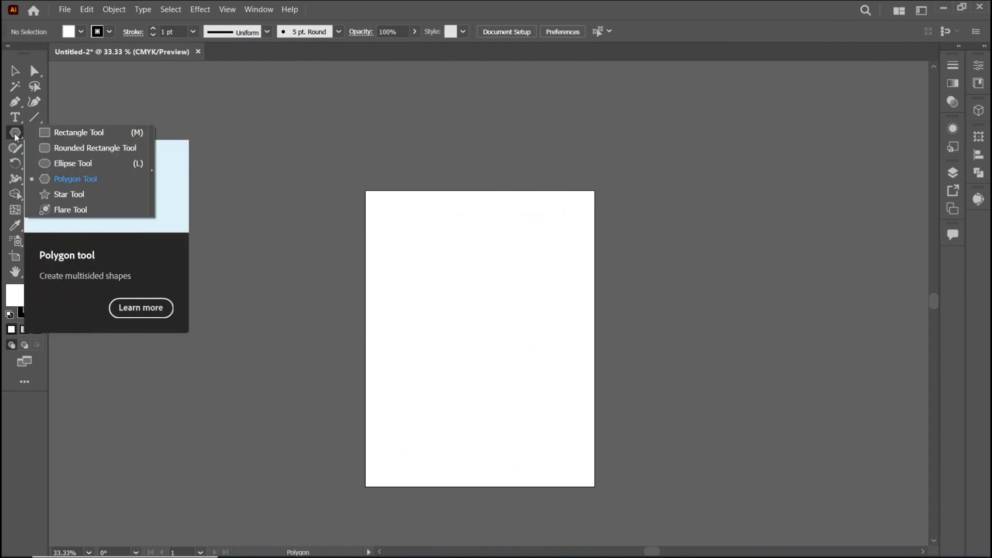
click(50, 132)
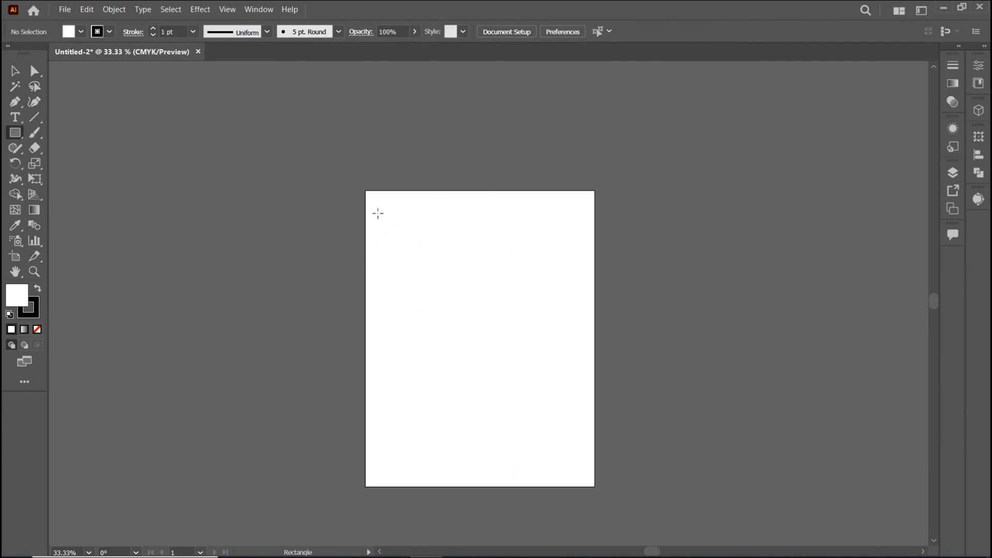
drag(378, 212, 472, 332)
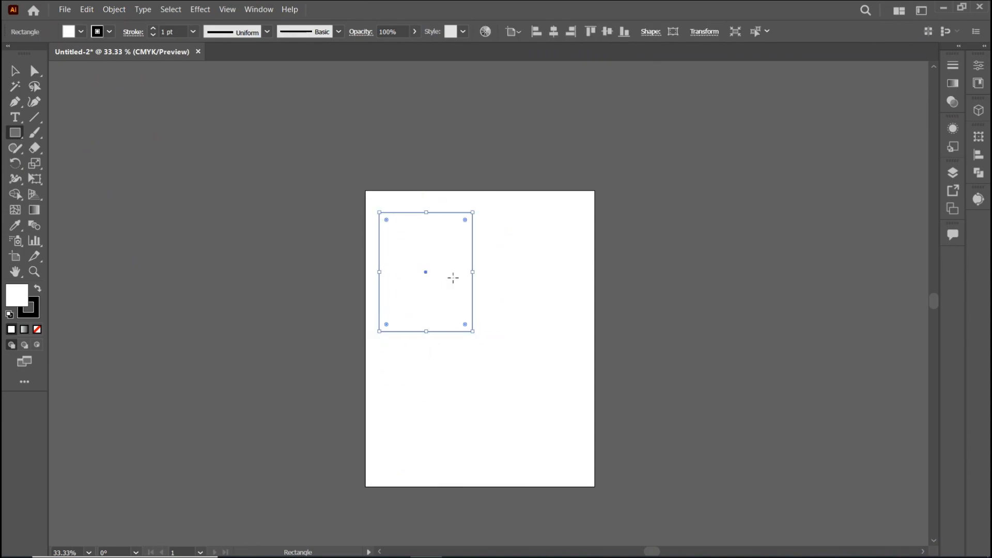
Step: Create a second rectangle with exact dimensions of 1 in width and 3 in height, to the right of the first
click(526, 277)
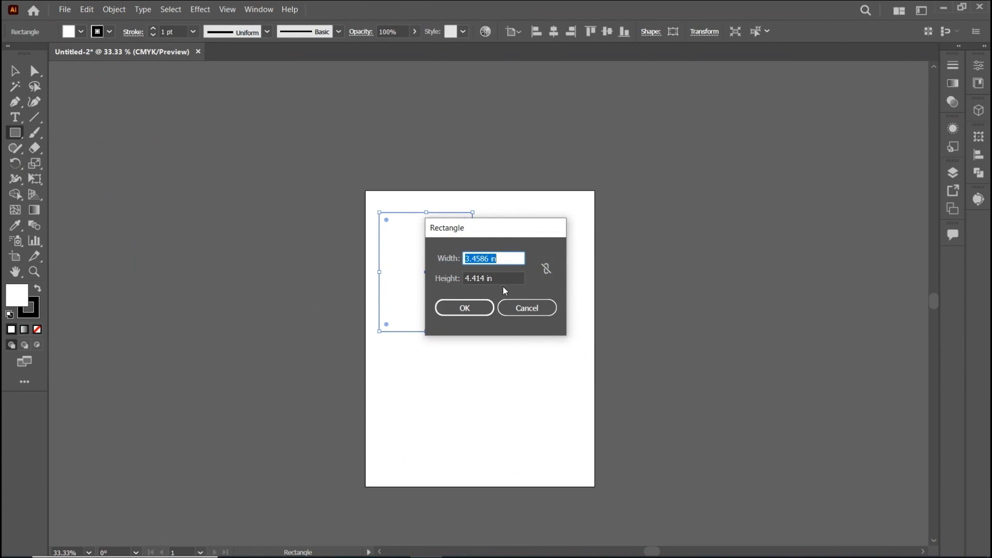
text(1)
key(Tab)
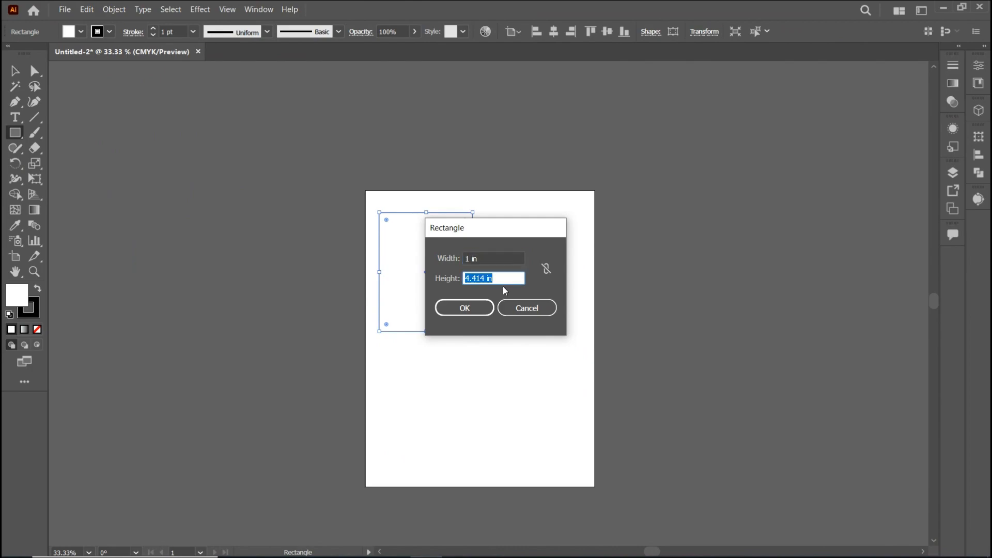
text(3)
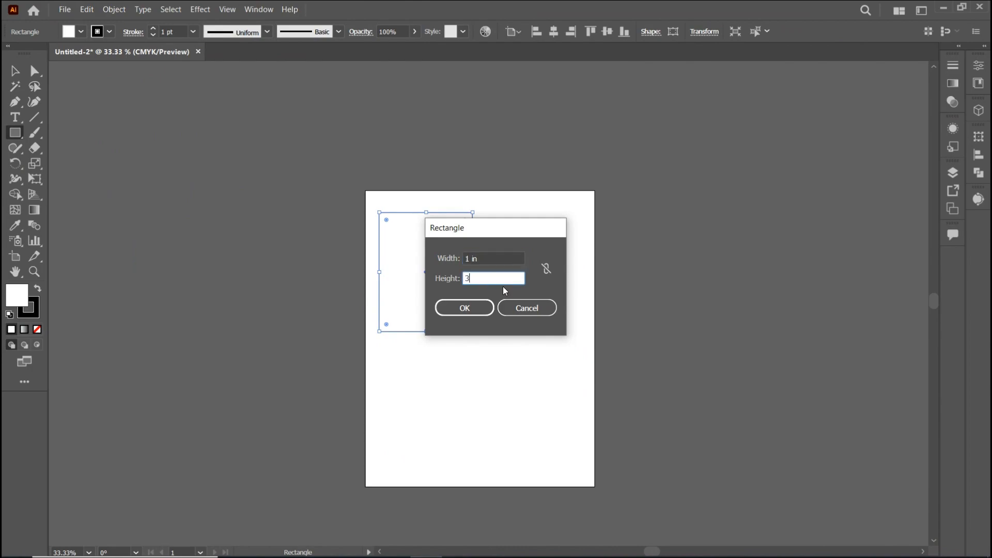
click(467, 310)
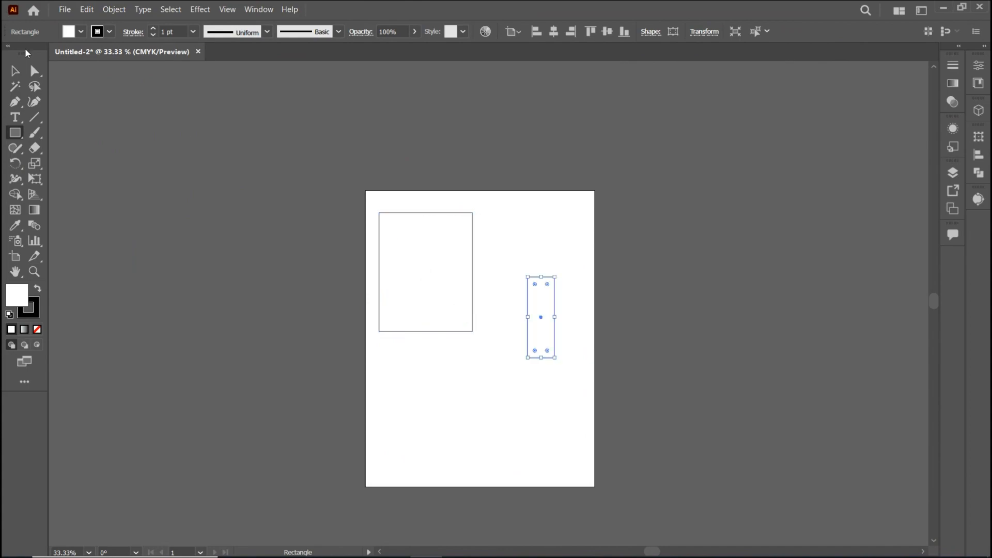
Step: Delete both rectangles from the artboard
click(15, 70)
scroll(558, 302, up, 3)
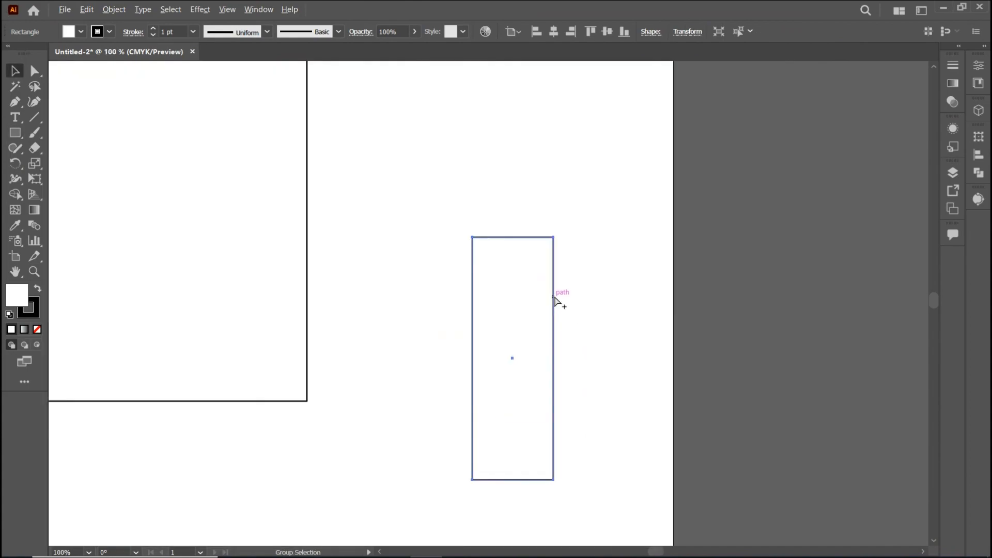
click(624, 332)
drag(609, 392, 468, 296)
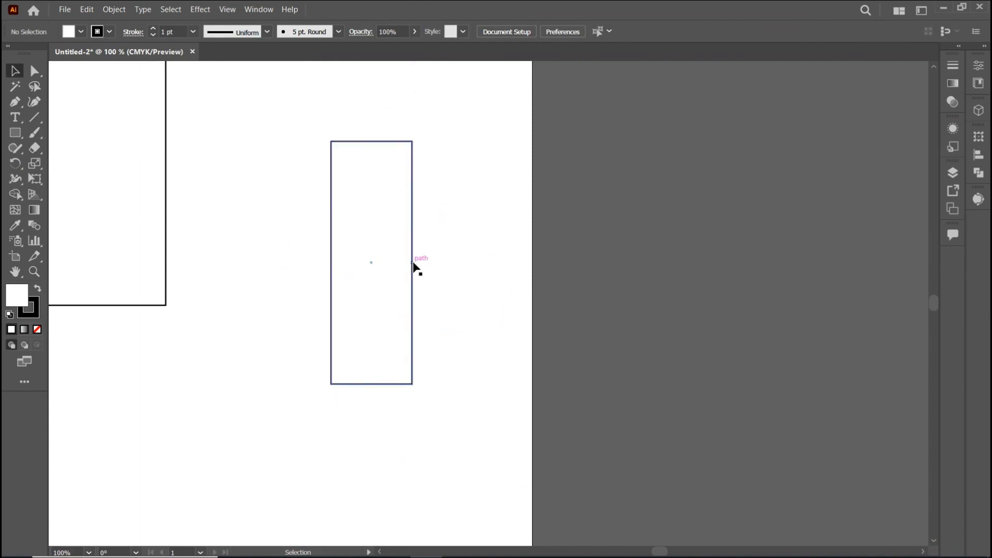
scroll(423, 255, down, 3)
drag(485, 287, 648, 340)
drag(580, 397, 317, 199)
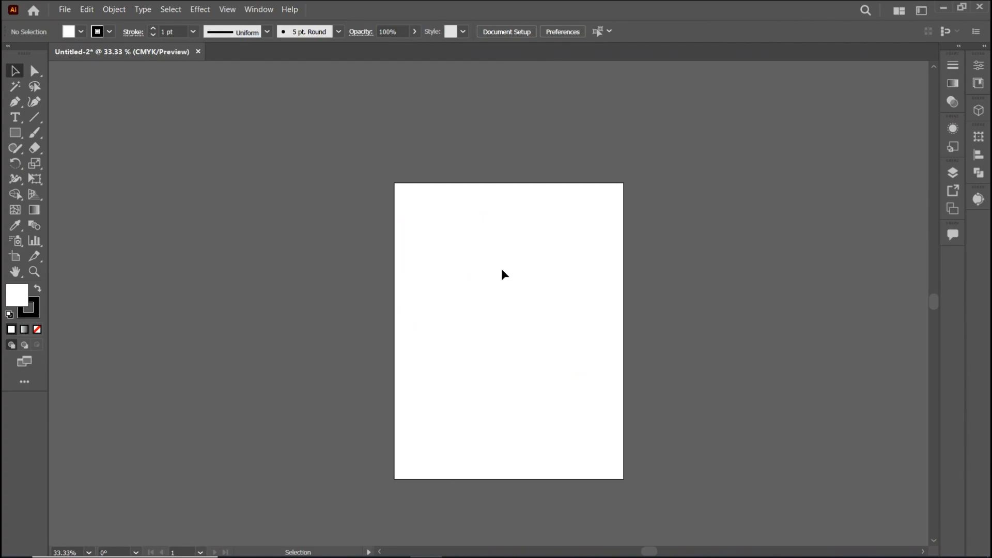
Step: Create a rectangle 8.5 in wide and 11 in high and move it to cover the artboard exactly
drag(401, 184, 650, 515)
click(15, 134)
click(586, 322)
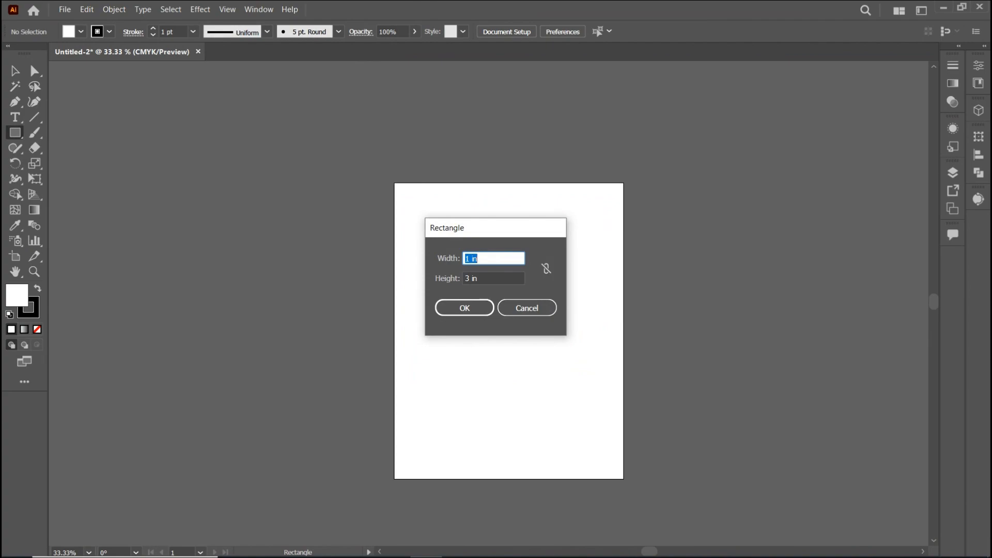
text(8.5)
key(Tab)
text(11)
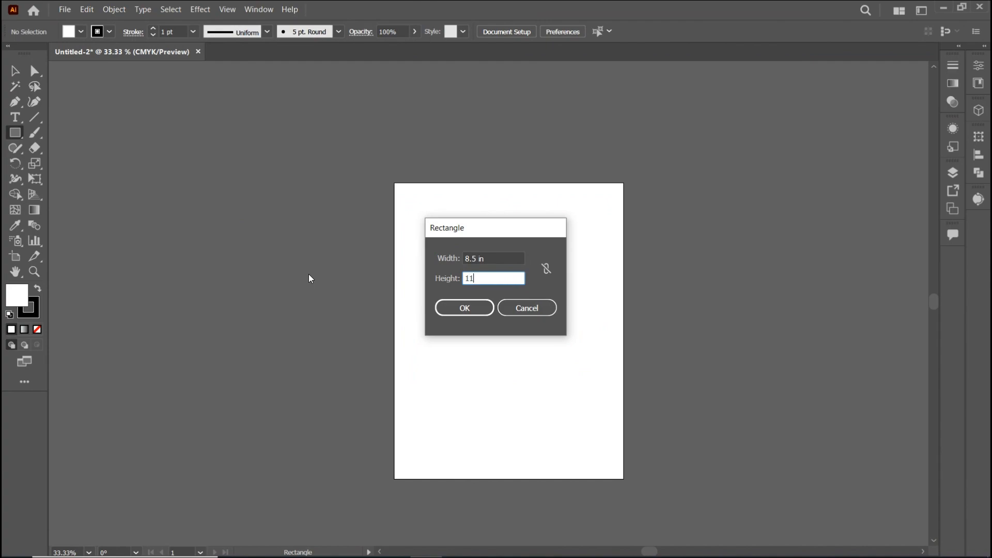
key(Return)
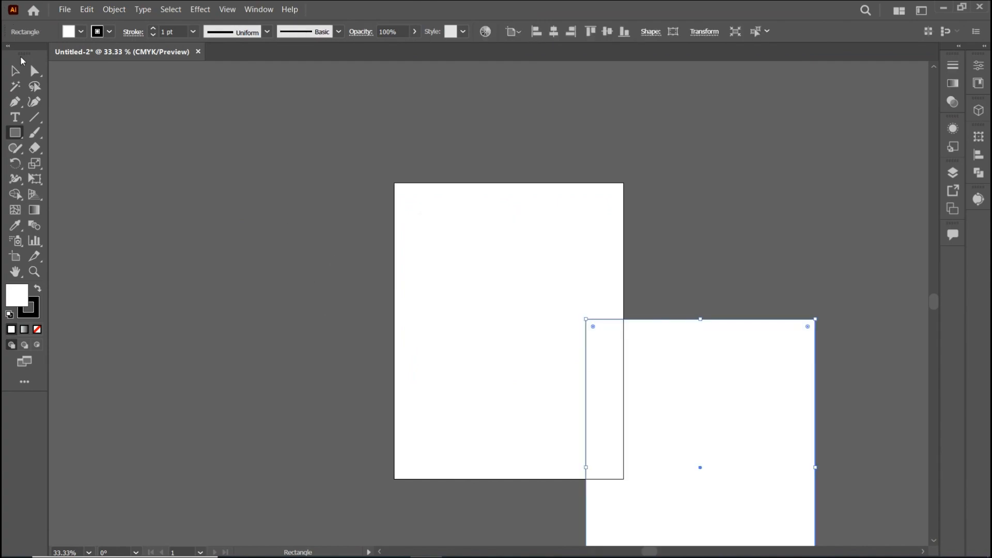
click(14, 72)
drag(736, 434, 545, 292)
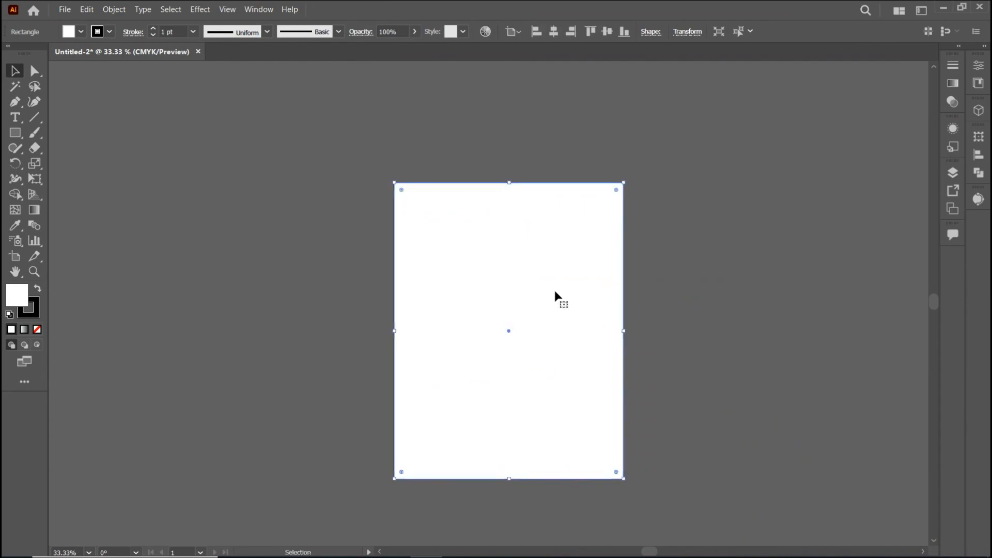
Step: Delete the rectangle covering the artboard
click(679, 267)
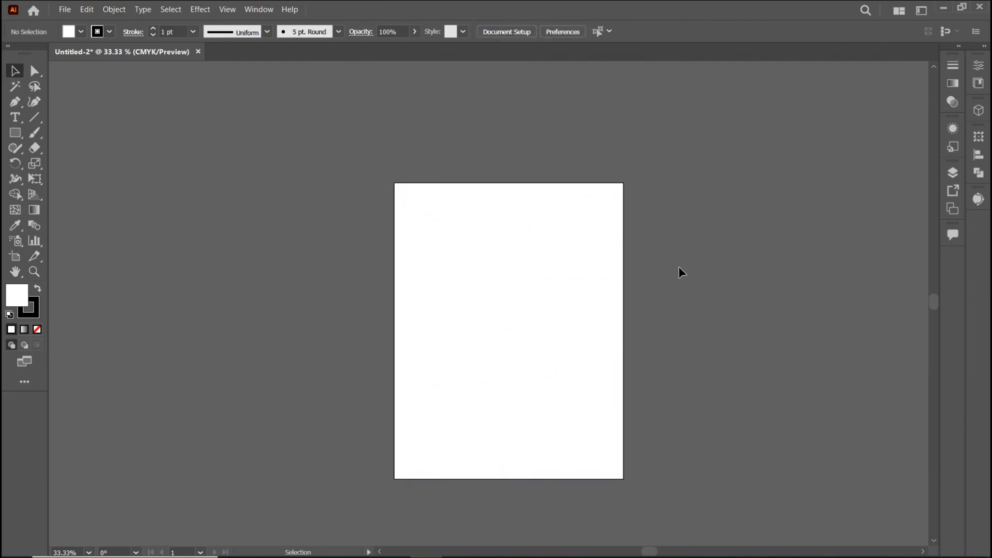
click(608, 247)
key(Delete)
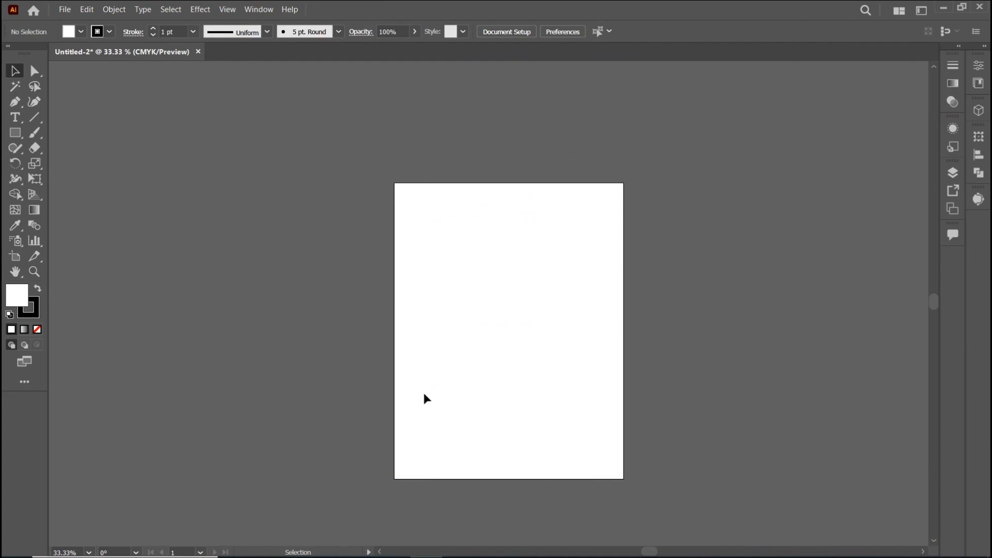
Step: Draw a freehand square with the Rectangle tool in the upper-left part of the artboard
scroll(504, 281, up, 2)
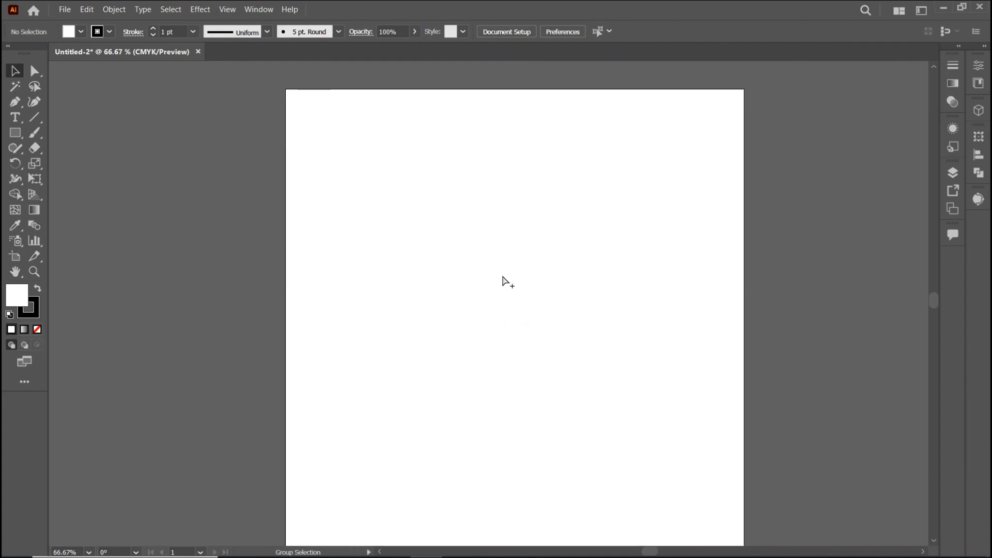
click(16, 135)
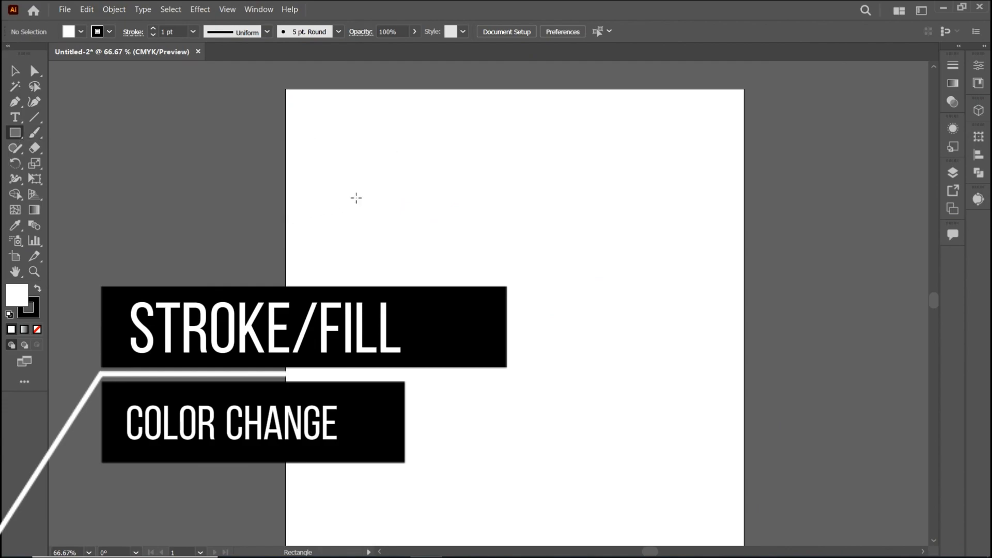
drag(381, 179, 529, 326)
click(15, 70)
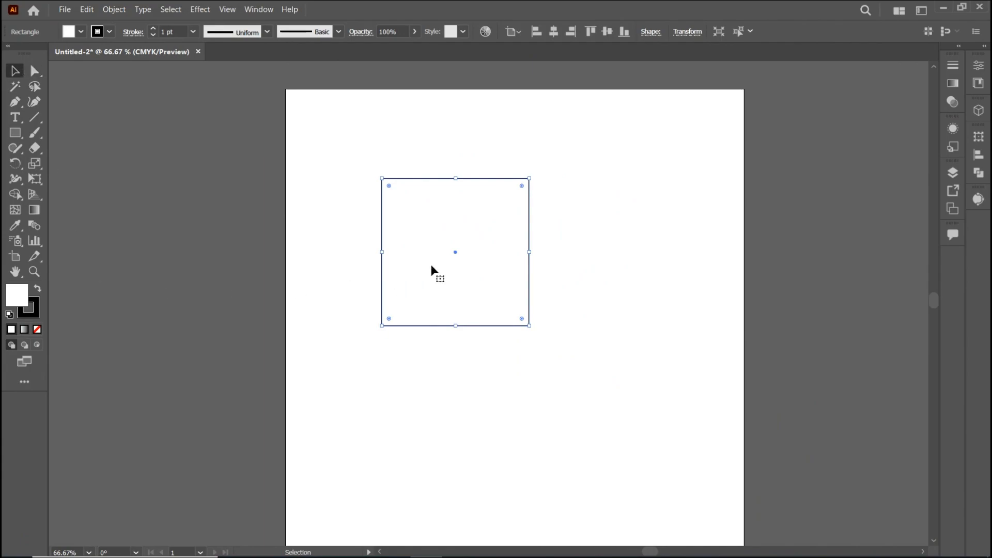
Step: Move the square off the artboard onto the grey area to its left and deselect it
click(286, 260)
drag(221, 289, 701, 307)
drag(818, 299, 474, 289)
click(560, 347)
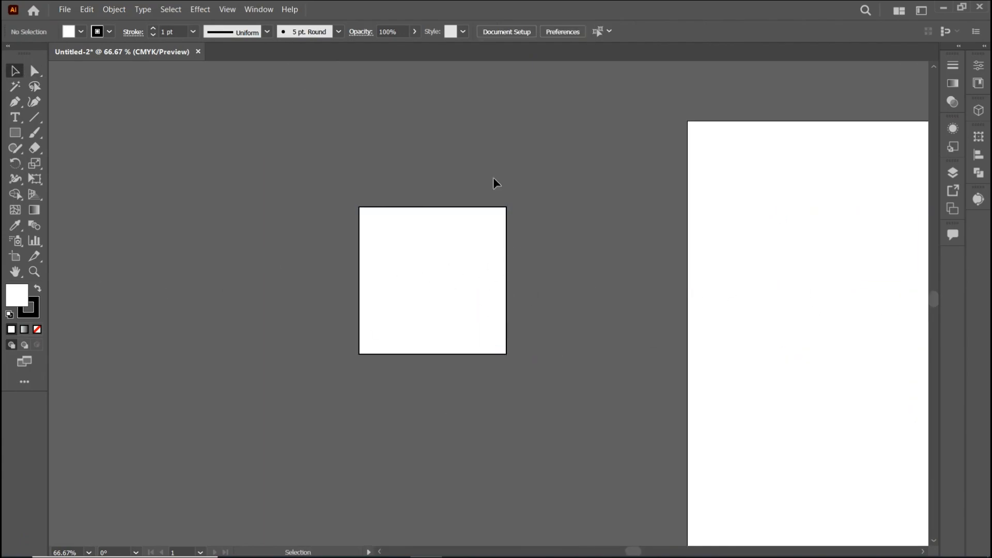
Step: Examine the square's outline at very high magnification to distinguish its stroke from its fill and path
scroll(488, 187, up, 4)
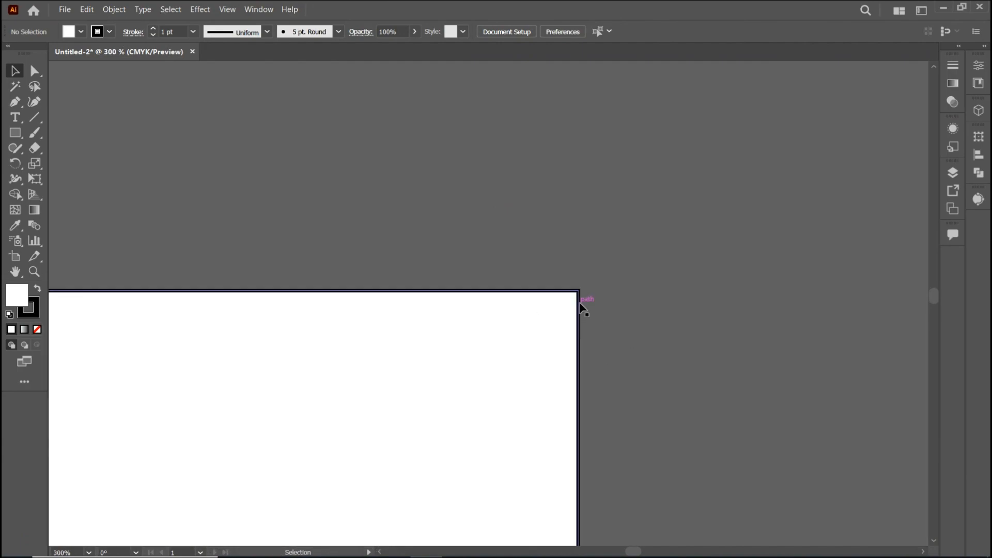
key(ctrl+alt)
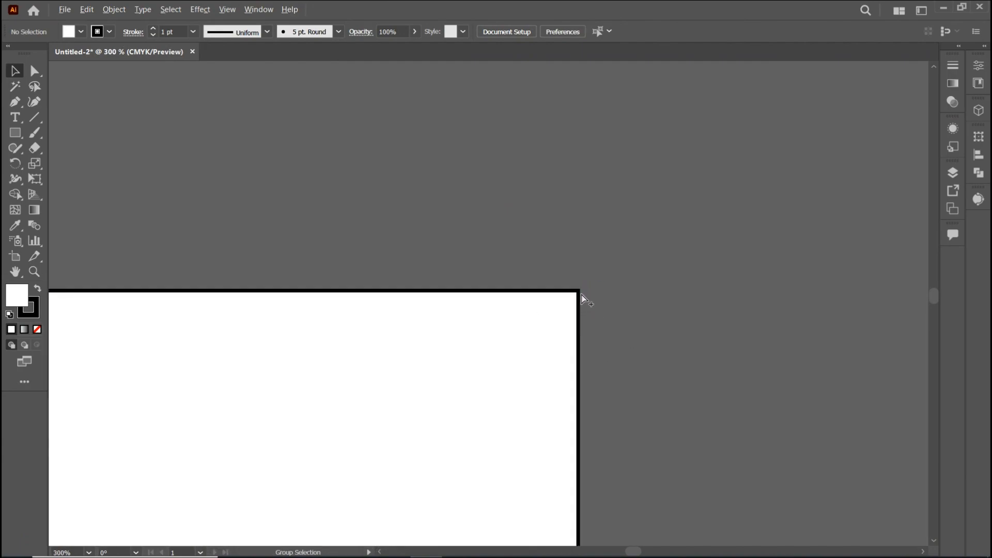
drag(323, 514, 572, 334)
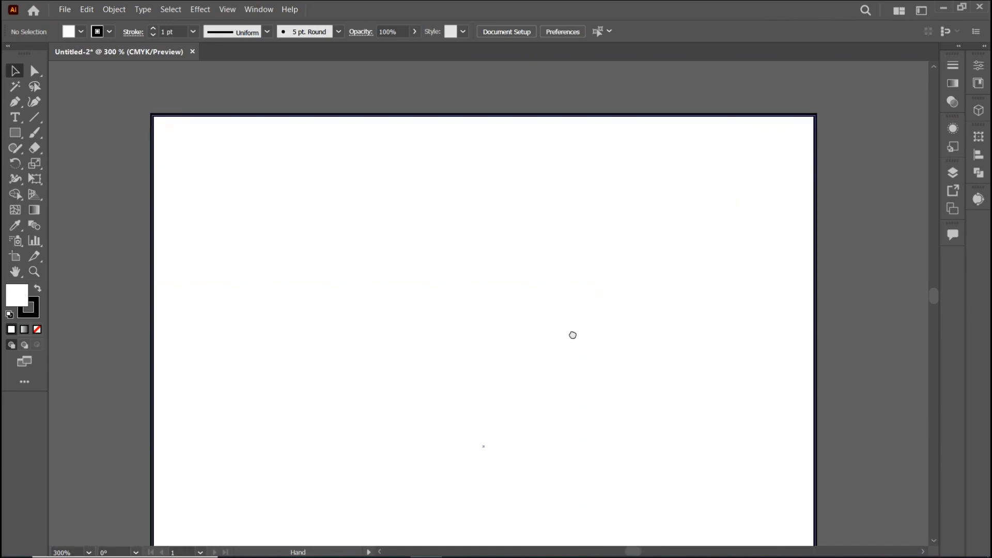
scroll(571, 334, down, 2)
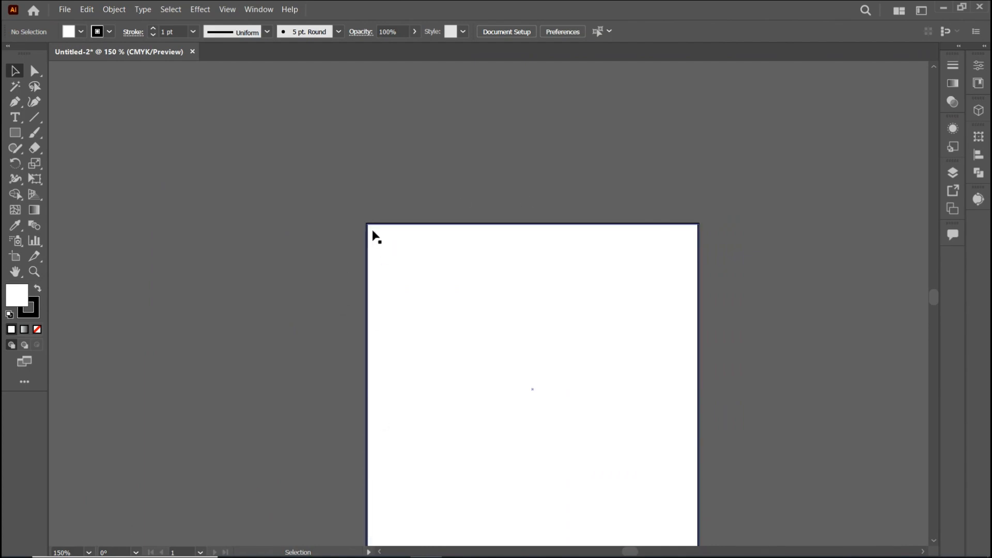
key(a)
key(alt)
scroll(369, 307, up, 6)
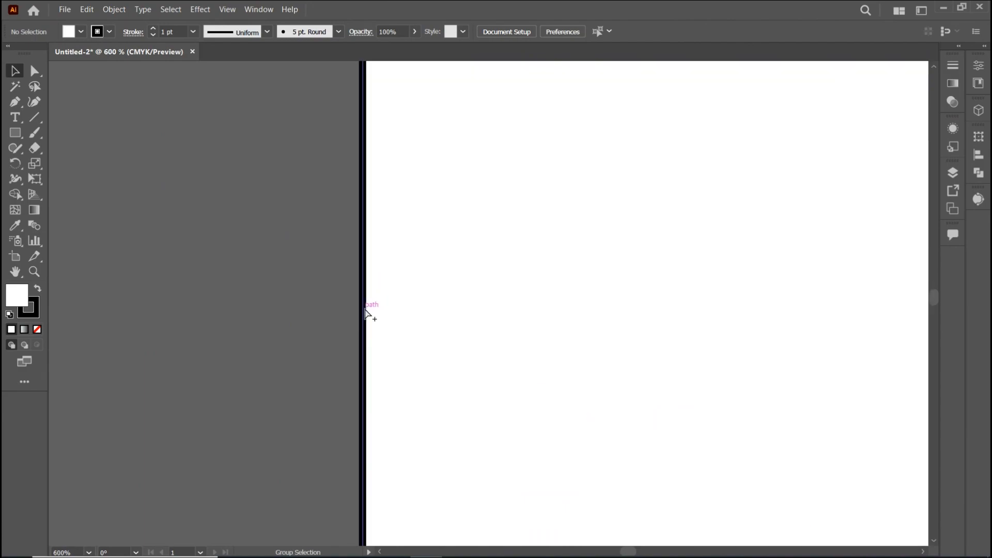
scroll(364, 308, up, 3)
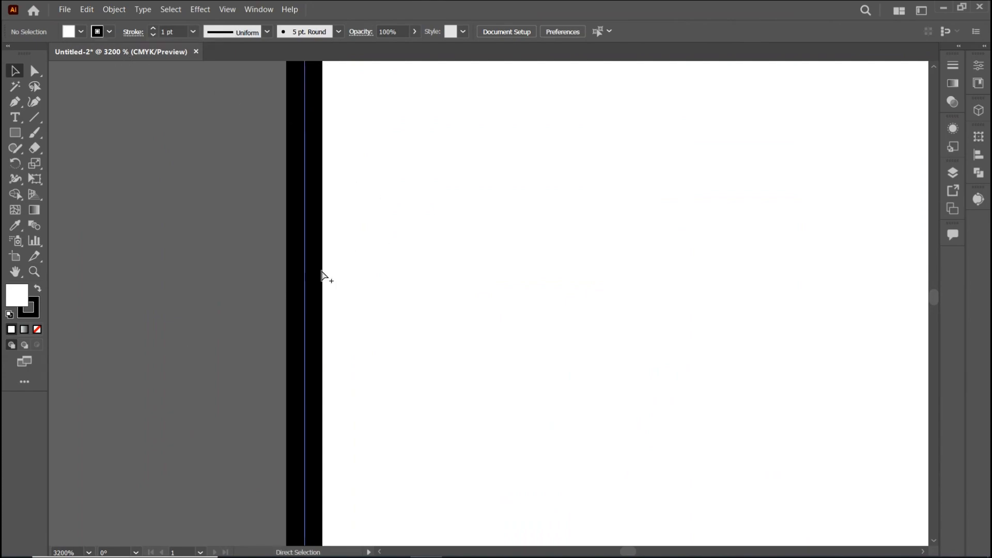
scroll(275, 289, up, 2)
scroll(282, 292, up, 2)
scroll(427, 279, up, 2)
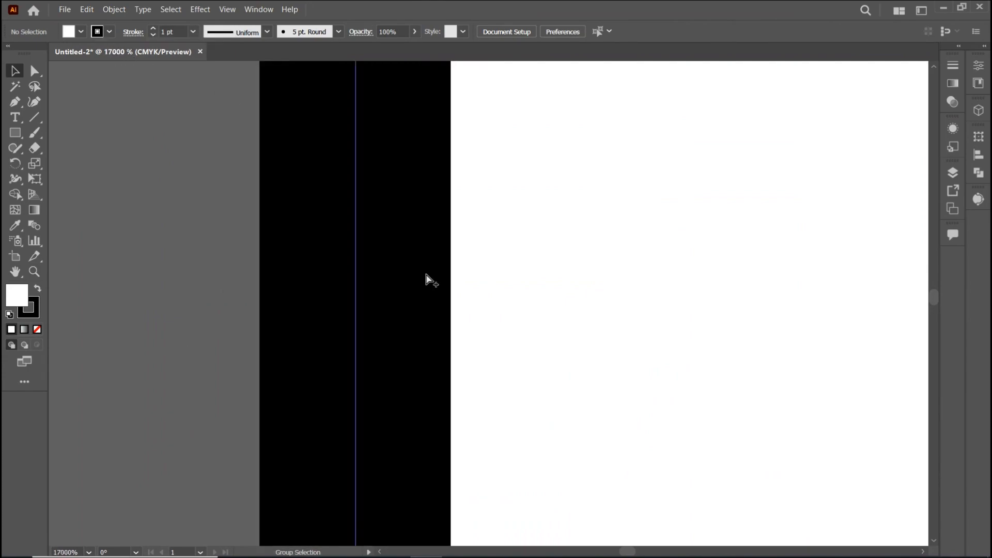
scroll(408, 283, up, 1)
scroll(266, 292, up, 1)
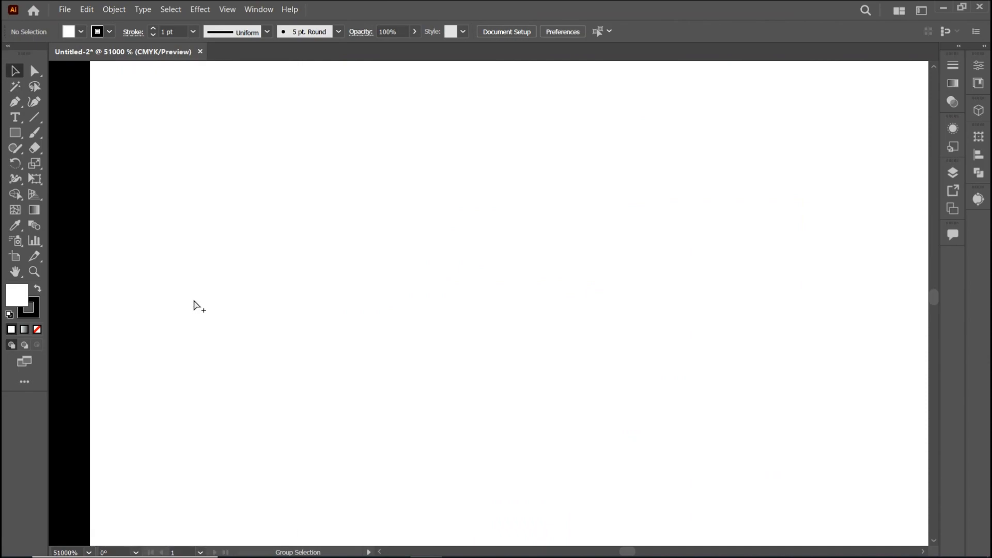
scroll(73, 275, up, 1)
drag(232, 290, 776, 348)
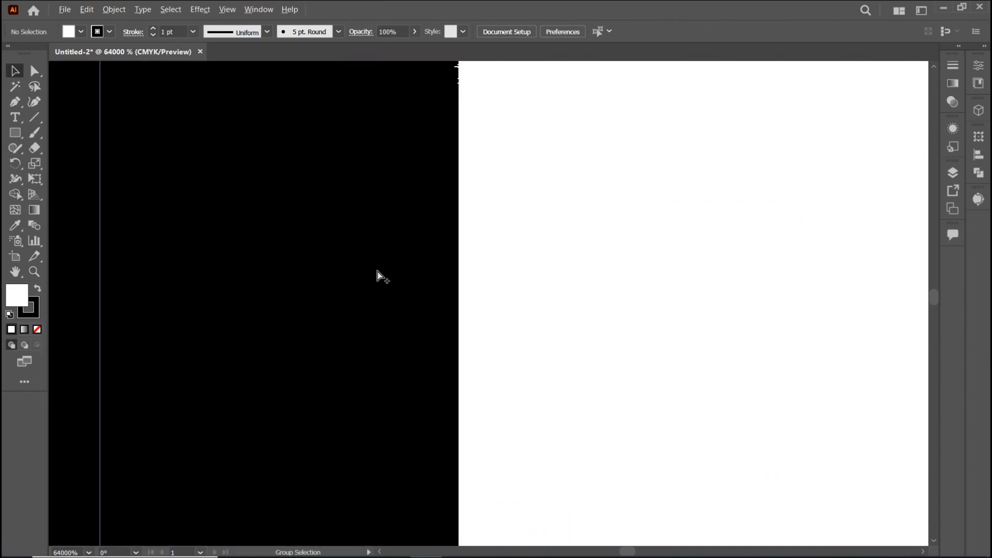
scroll(380, 277, down, 2)
scroll(445, 290, down, 3)
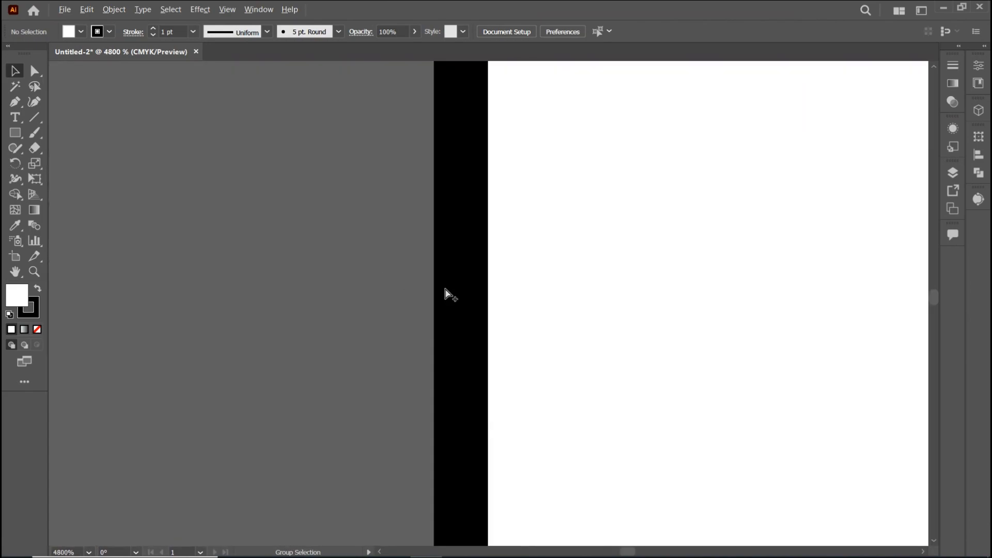
scroll(446, 289, down, 5)
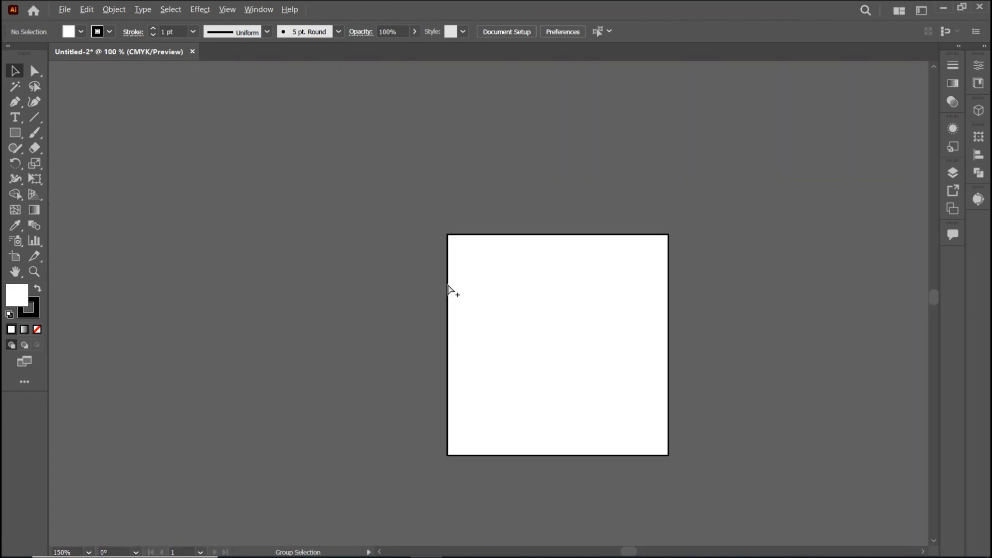
Step: Move the square back onto the upper-left part of the artboard
drag(722, 332, 374, 263)
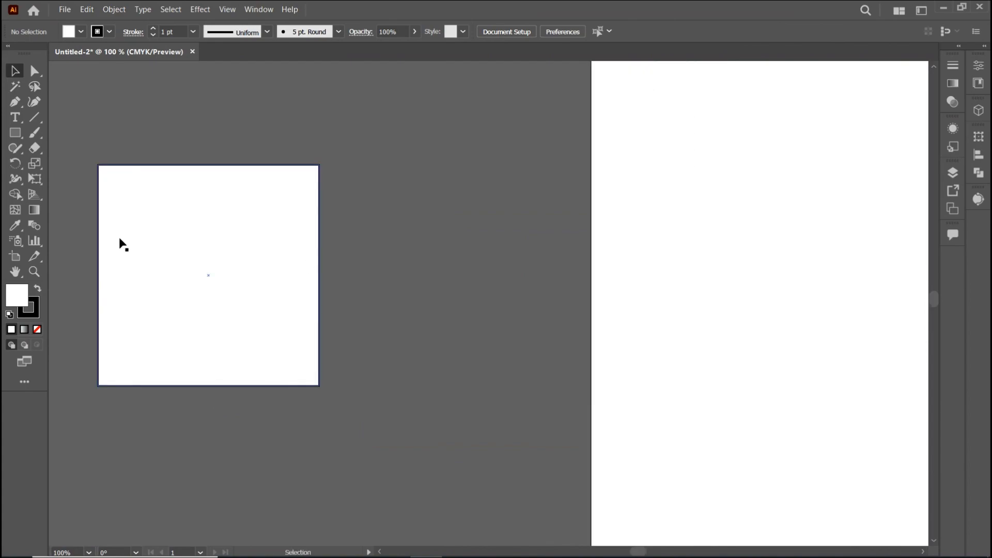
drag(196, 263, 799, 305)
drag(794, 350, 306, 283)
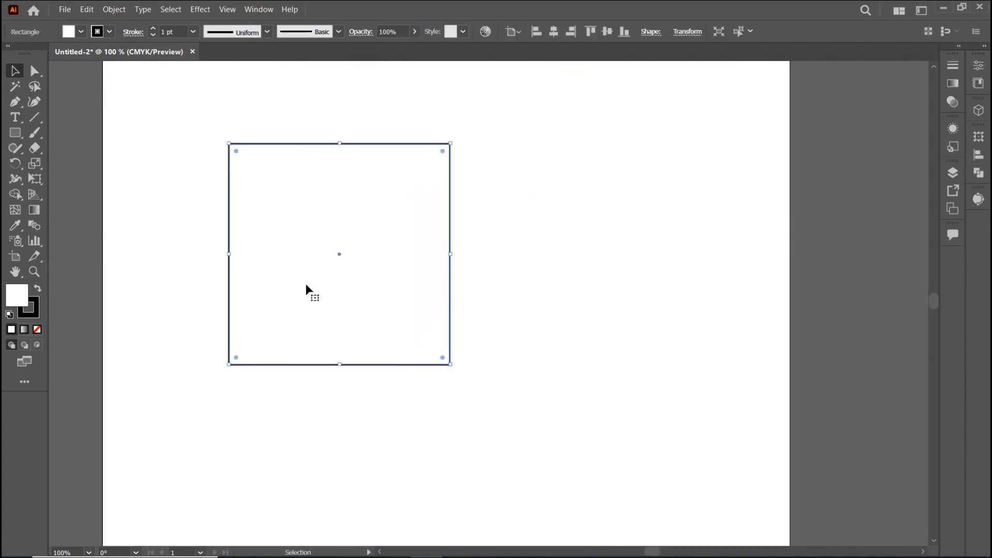
Step: Make the stroke the active color and dock the floating Color panel with the collapsed panels
click(35, 308)
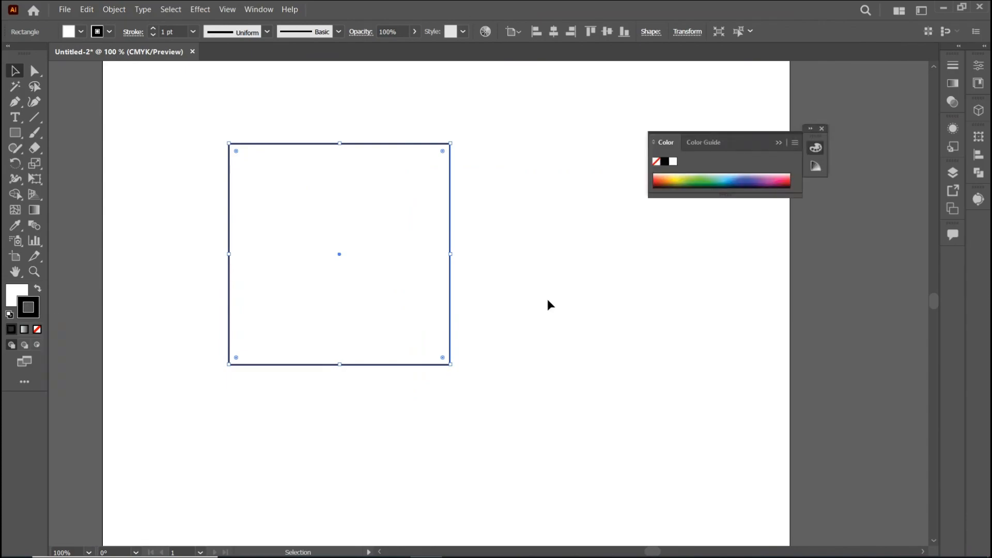
drag(759, 145, 953, 62)
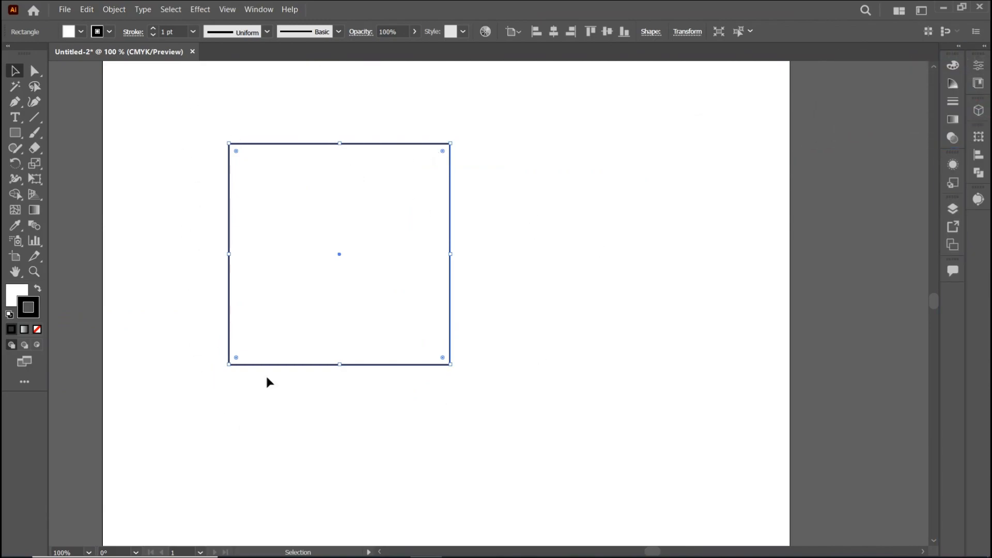
double_click(35, 306)
drag(486, 163, 650, 172)
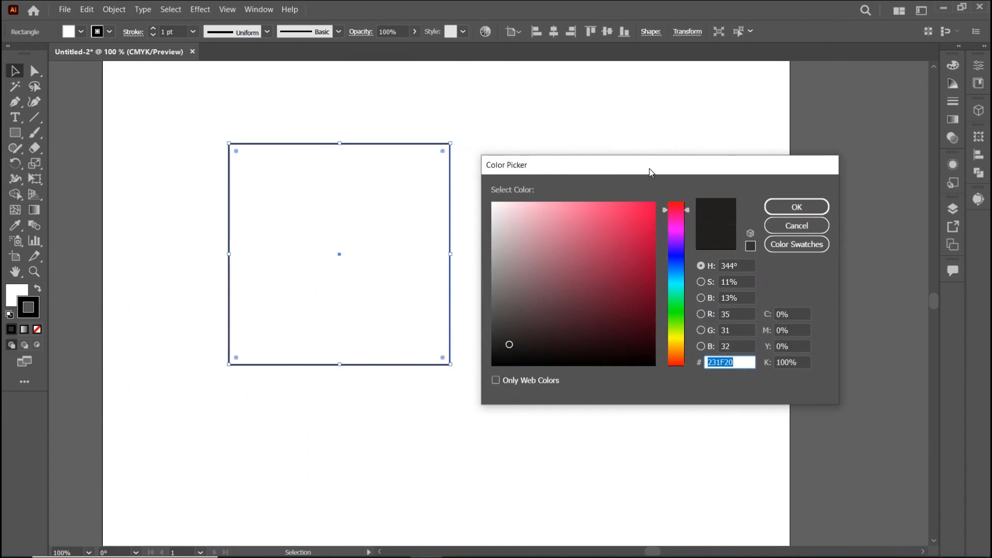
click(796, 225)
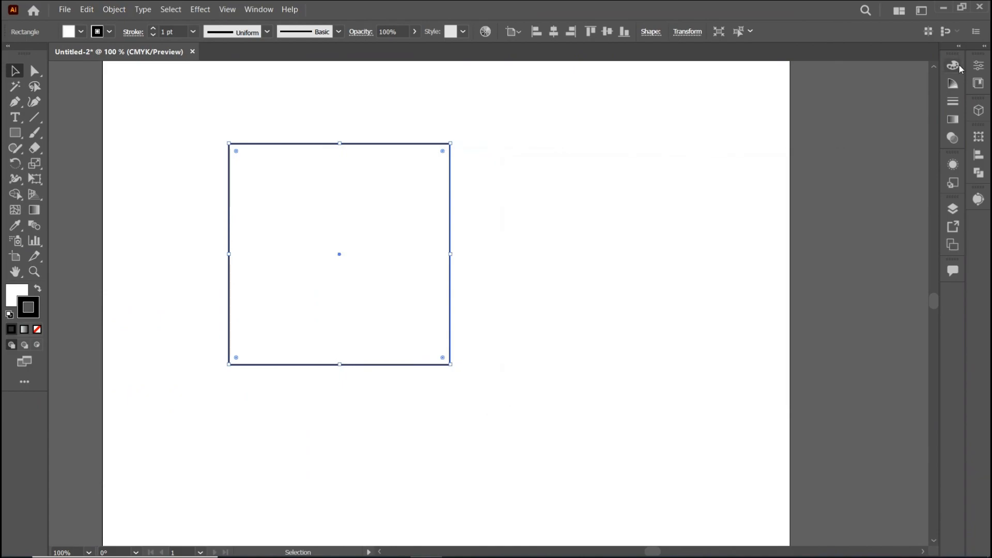
Step: Change the square's stroke color to green using the color spectrum and deselect the square
click(959, 64)
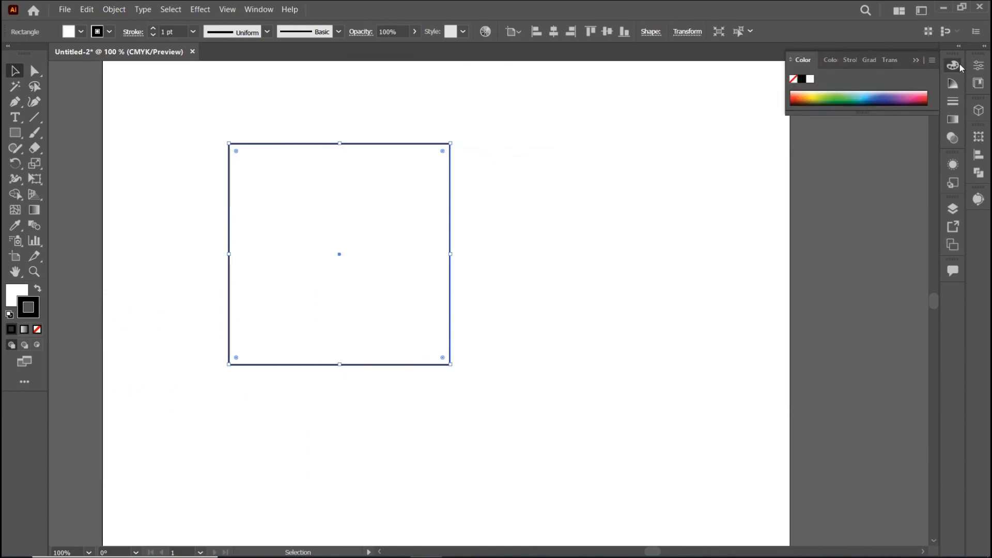
click(820, 96)
click(854, 94)
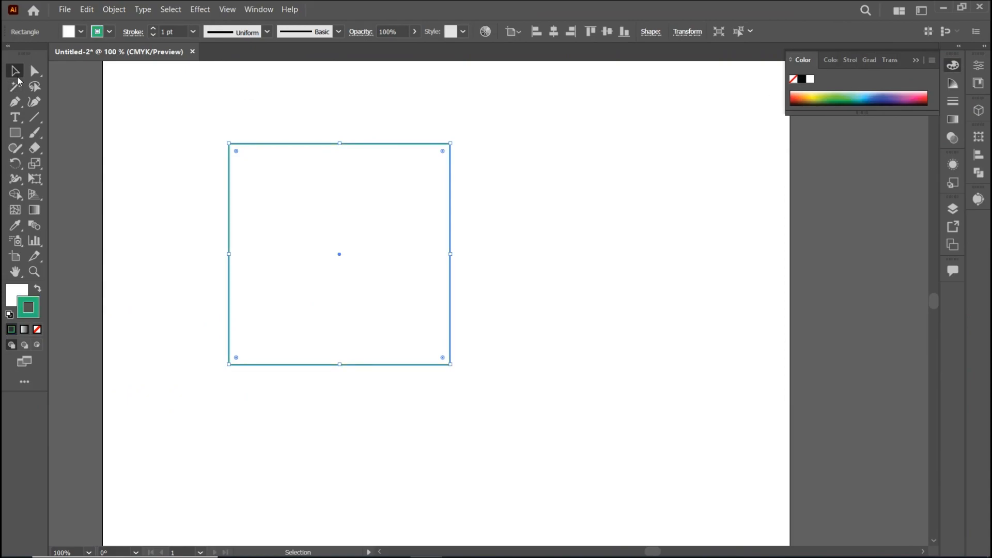
click(195, 228)
drag(184, 144, 156, 211)
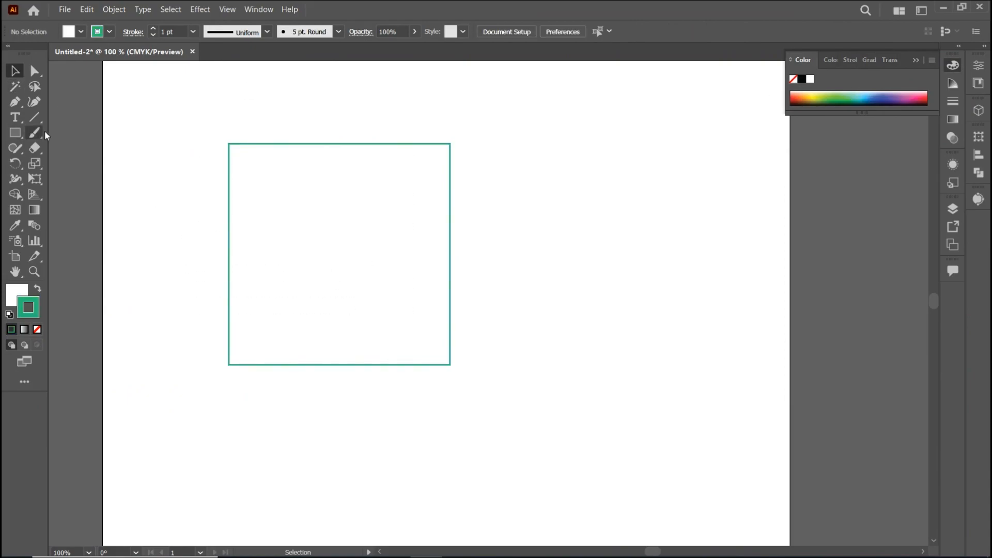
Step: Try red, black and white stroke swatches with nothing selected, and select the square again
click(109, 32)
click(46, 54)
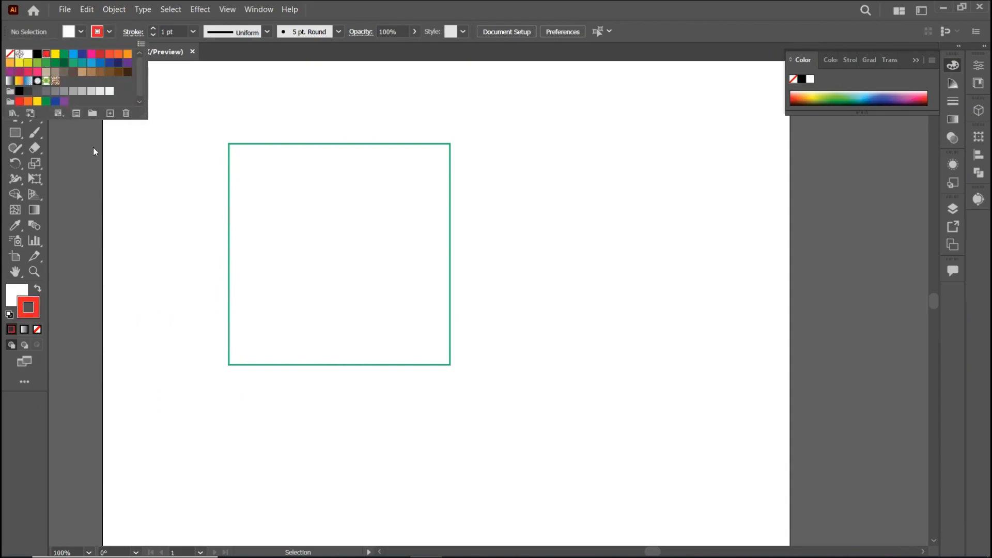
click(83, 54)
click(38, 54)
click(28, 54)
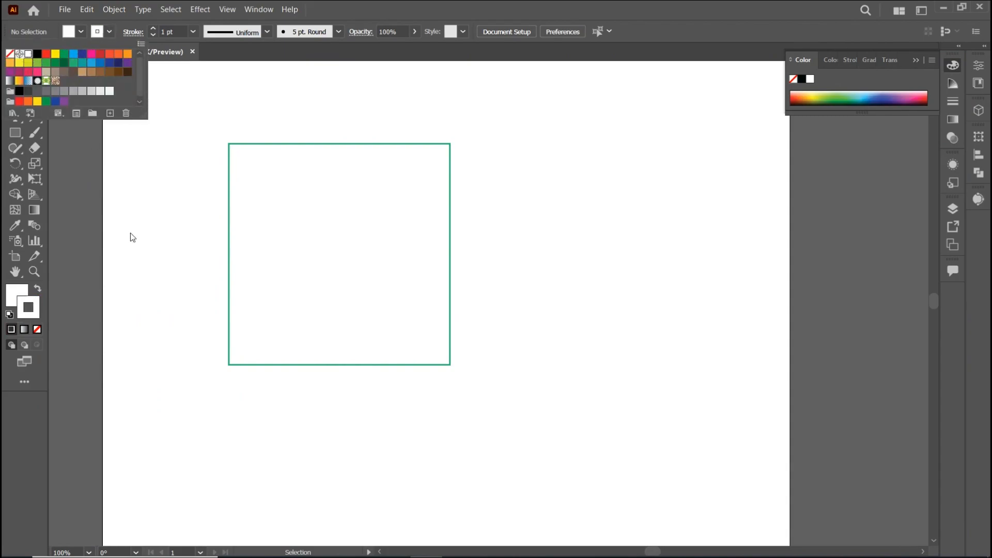
click(130, 234)
drag(190, 147, 288, 211)
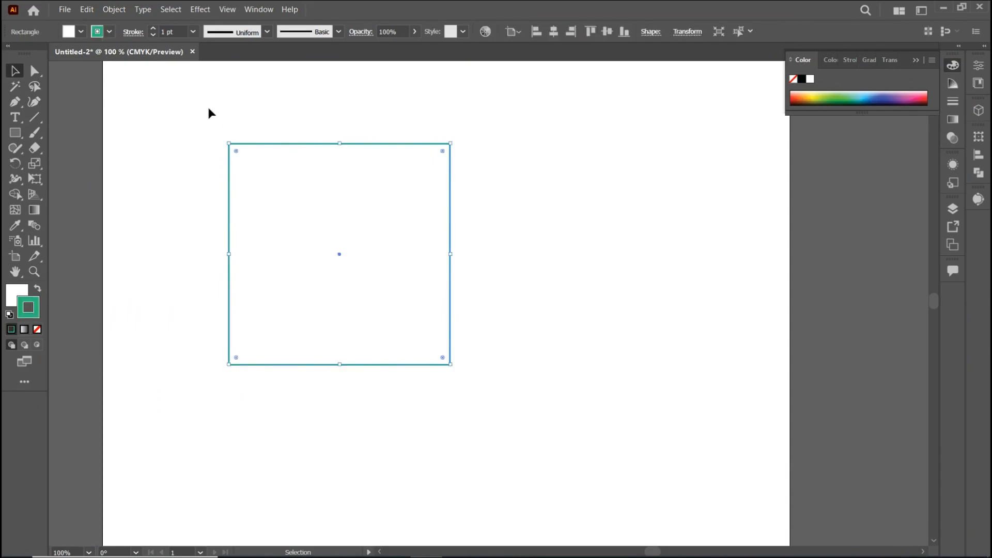
Step: Select the square, set its stroke color to the red swatch, and deselect it
click(243, 127)
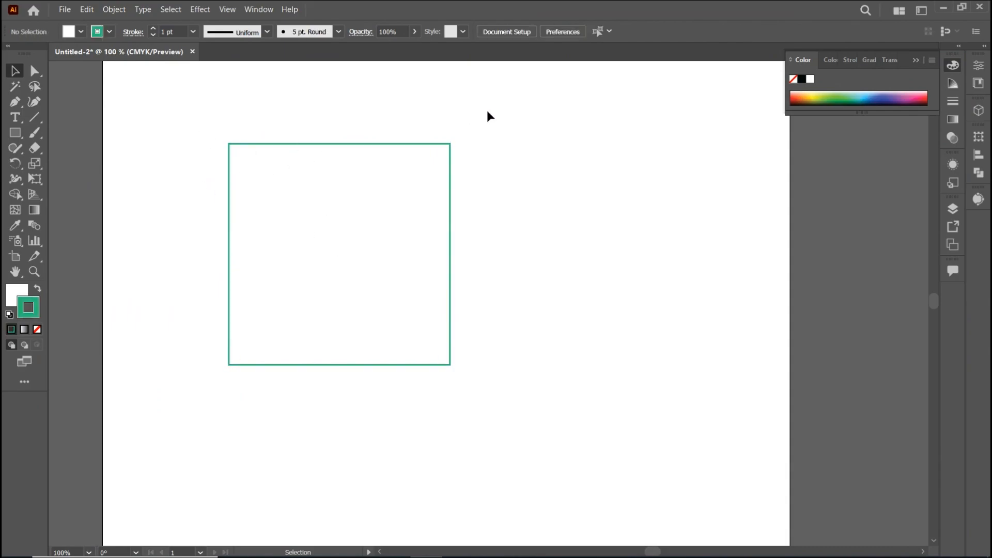
drag(485, 115, 265, 270)
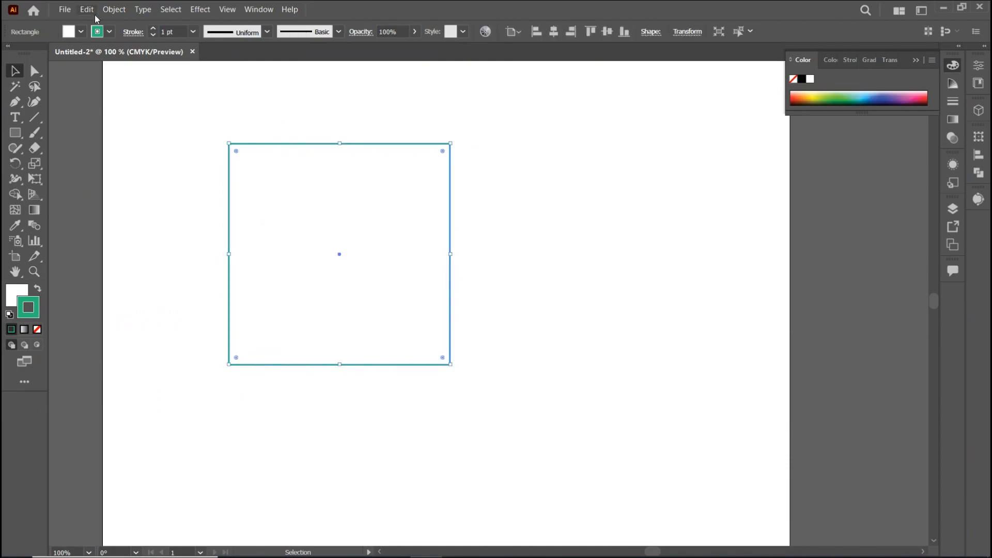
click(109, 31)
click(46, 54)
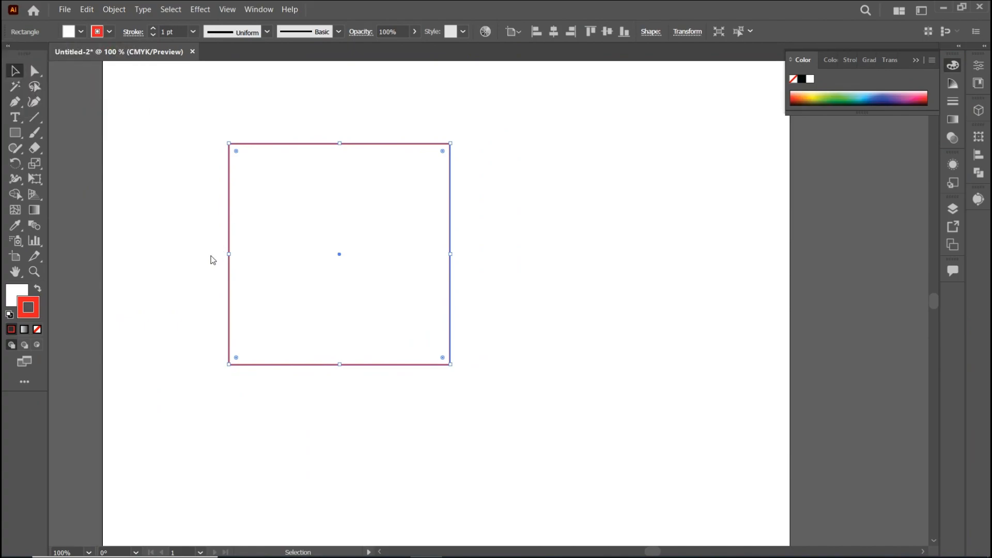
click(212, 257)
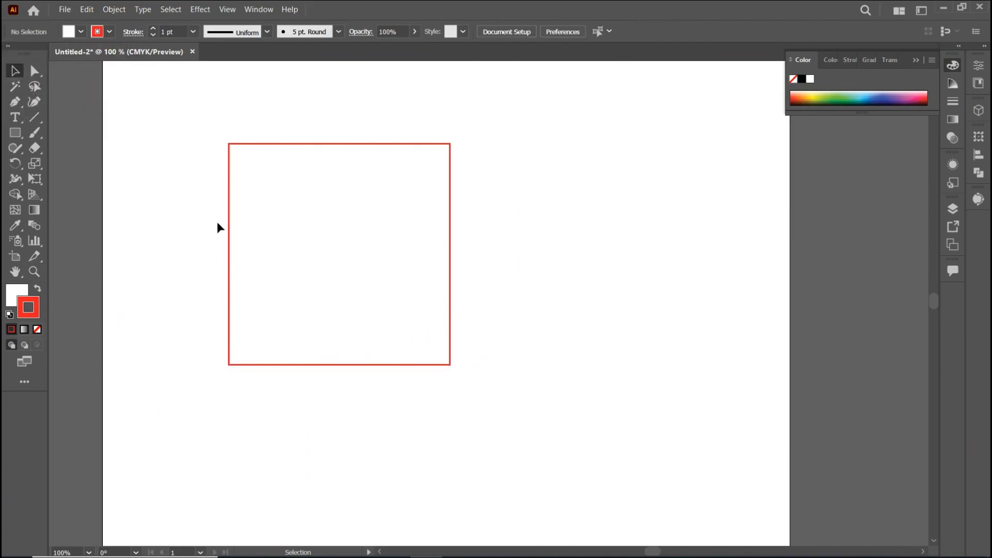
Step: Expand the collapsed panels and look through the Color Guide, Stroke and Gradient settings
click(960, 46)
click(795, 60)
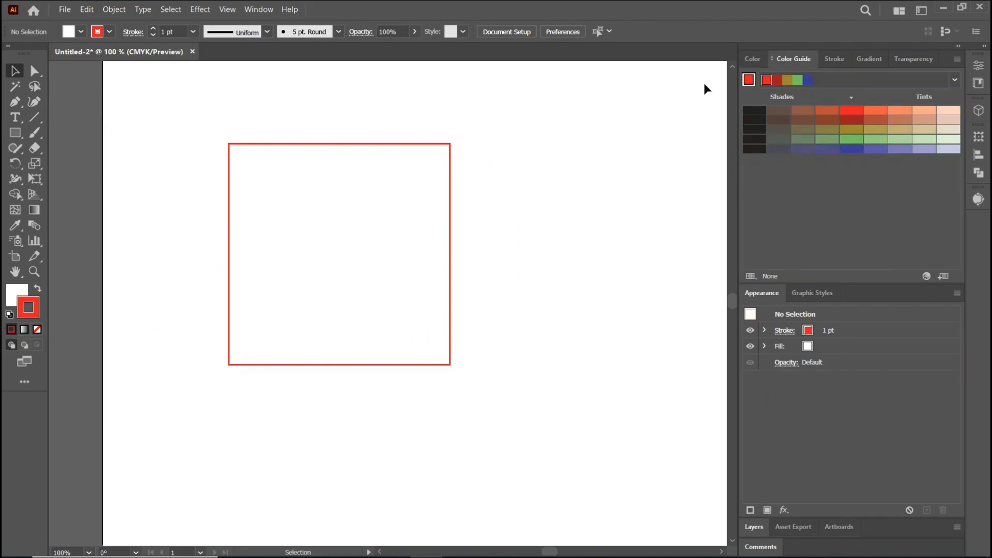
click(831, 60)
click(866, 58)
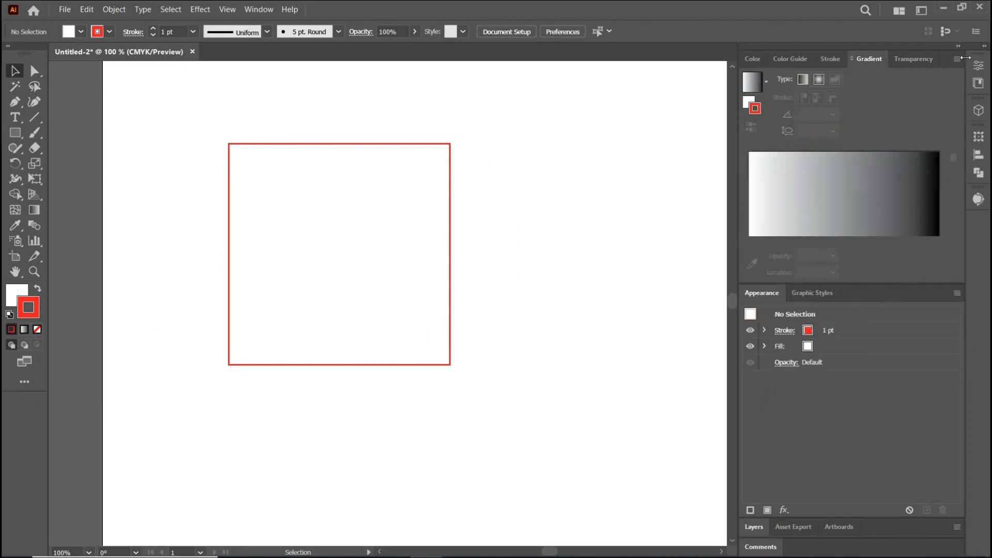
Step: View the Transparency settings and collapse the expanded panels back to icons
click(918, 58)
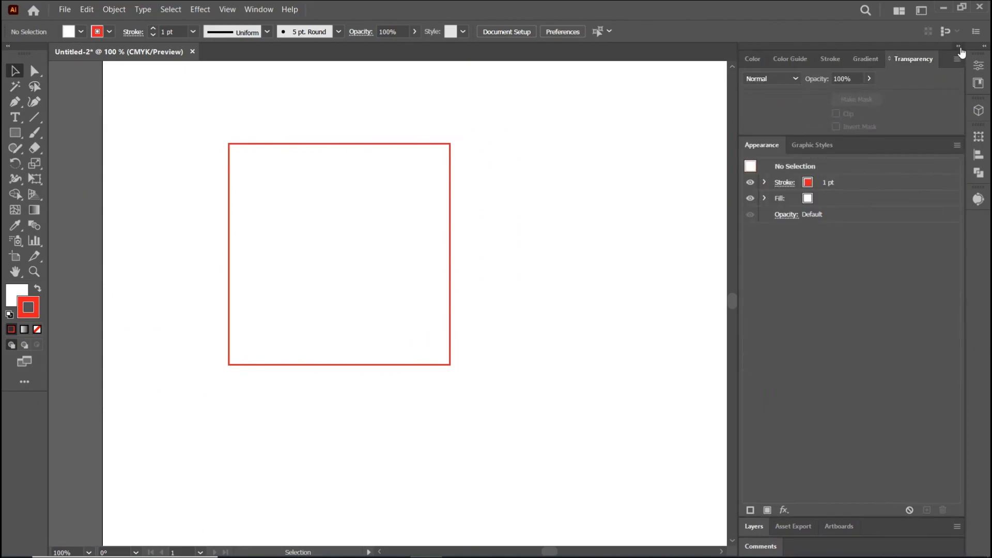
click(960, 47)
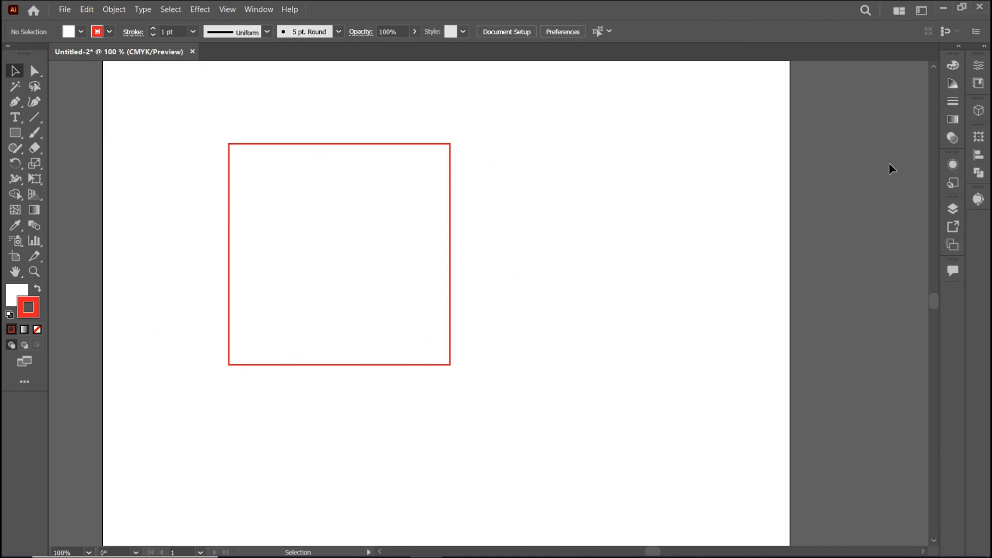
Step: Try a teal fill swatch with nothing selected
click(81, 31)
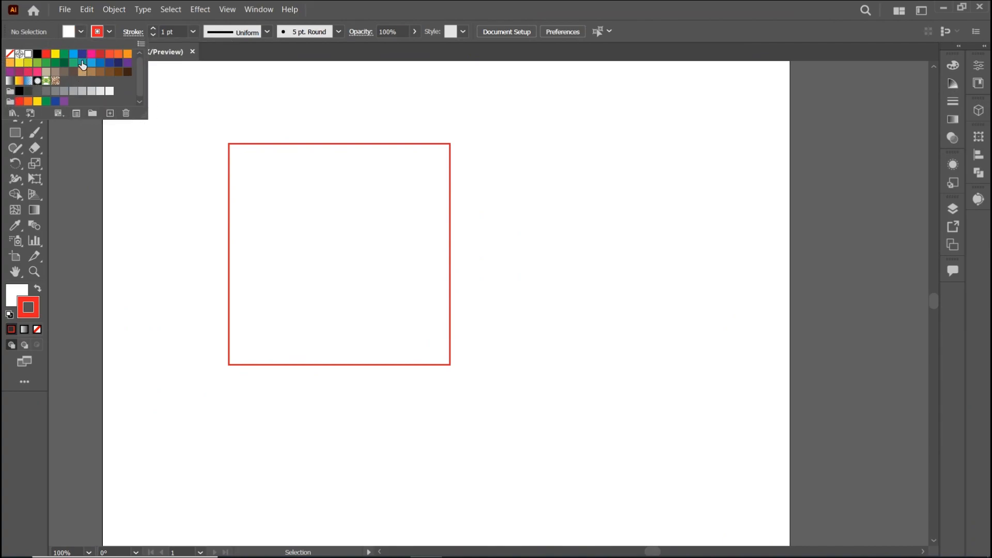
click(83, 64)
click(274, 119)
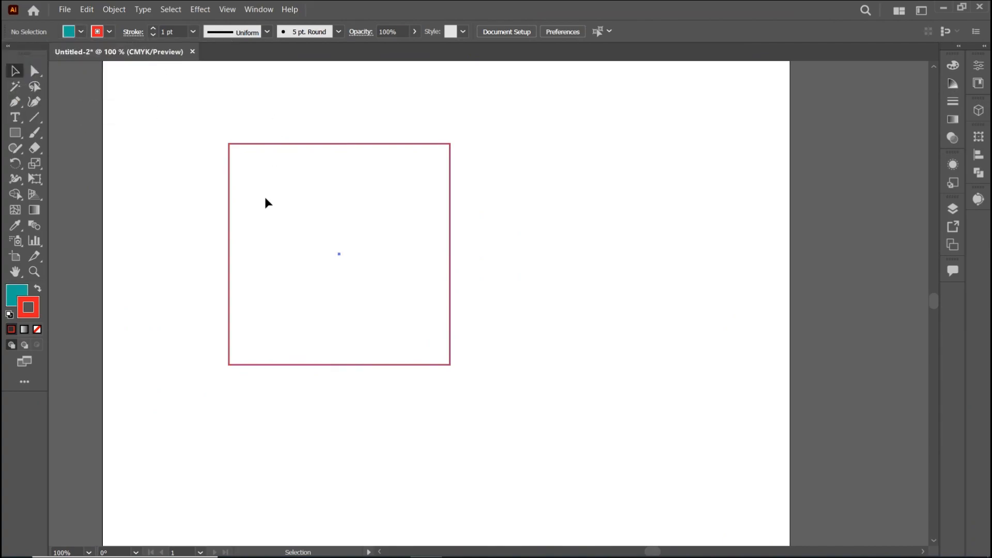
Step: Select the square and try green, pink, orange-red and blue fill swatches, finishing with the yellow-green one
click(266, 201)
click(80, 32)
click(46, 63)
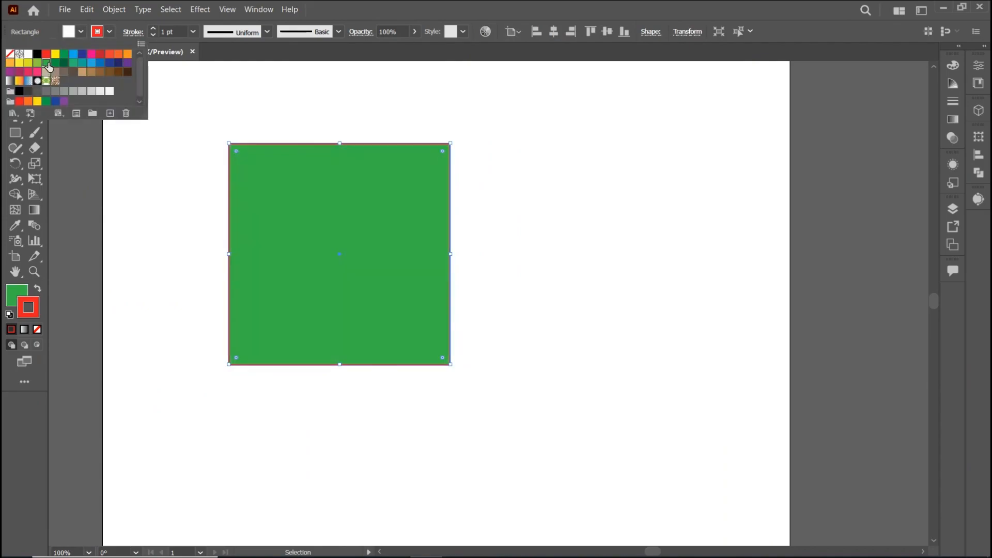
click(91, 53)
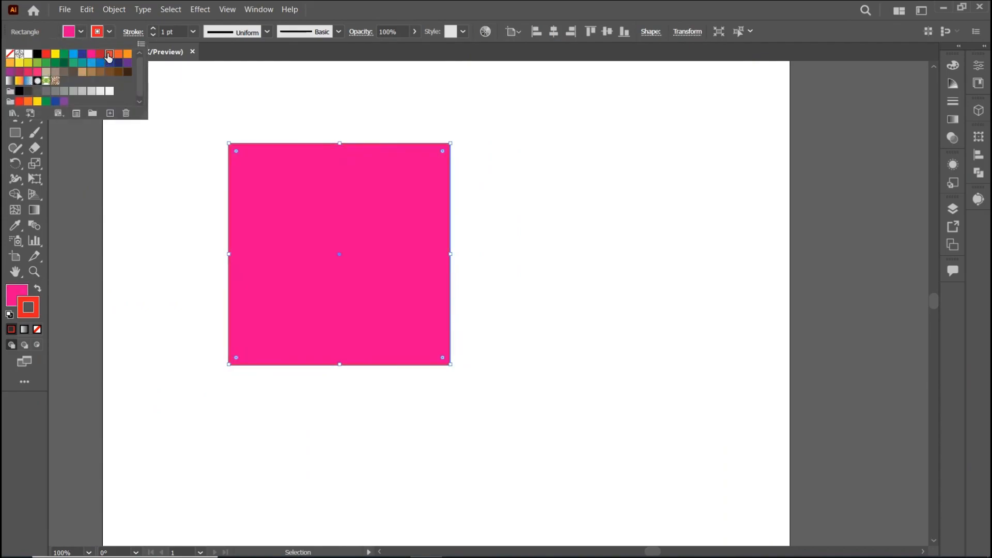
click(109, 54)
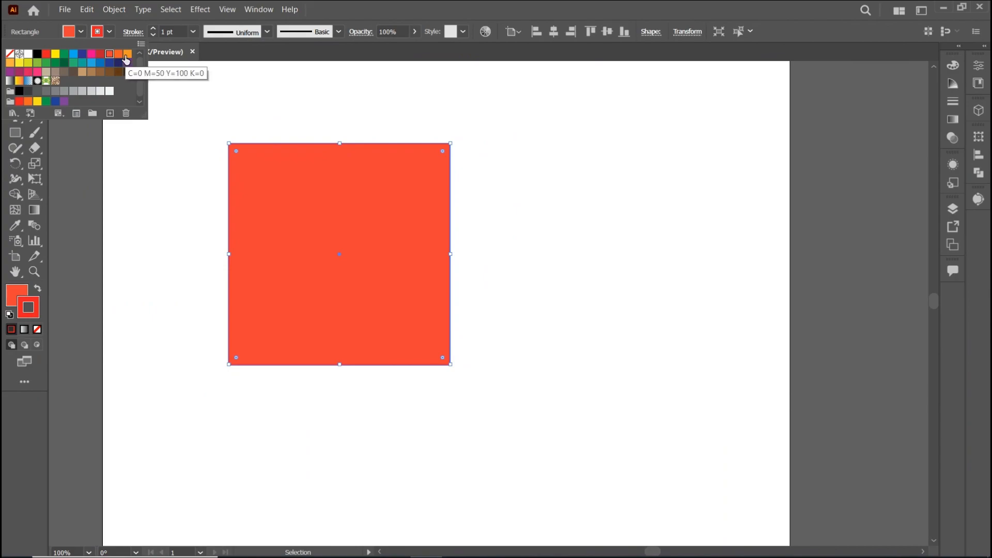
click(109, 62)
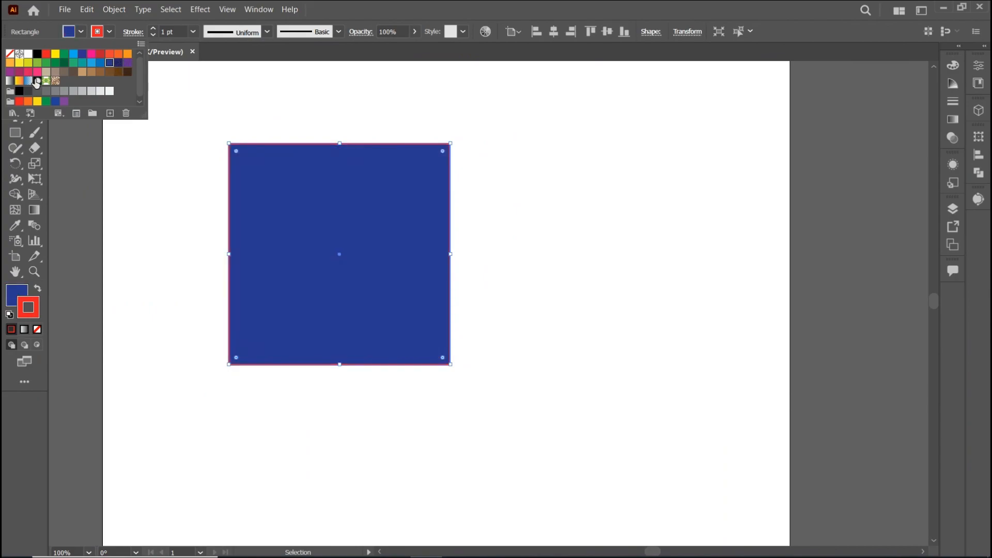
click(29, 63)
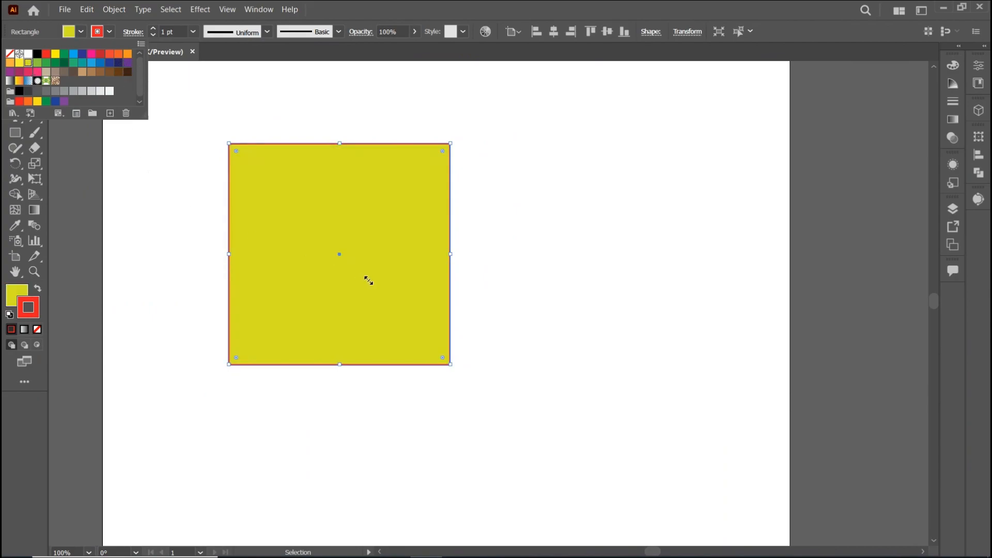
click(155, 235)
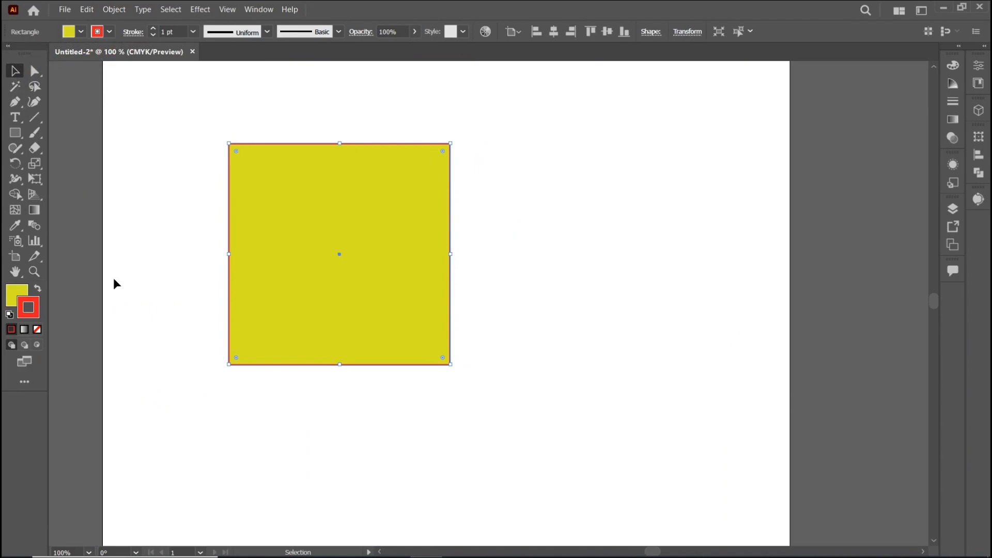
Step: Set the square's stroke to None and deselect the square
key(space)
drag(217, 250, 378, 274)
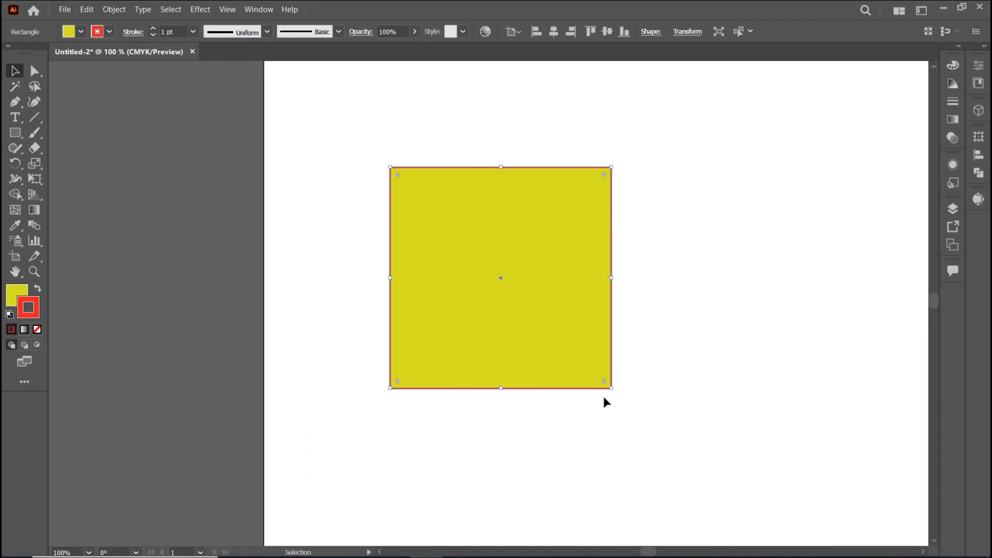
click(318, 464)
click(491, 281)
click(109, 32)
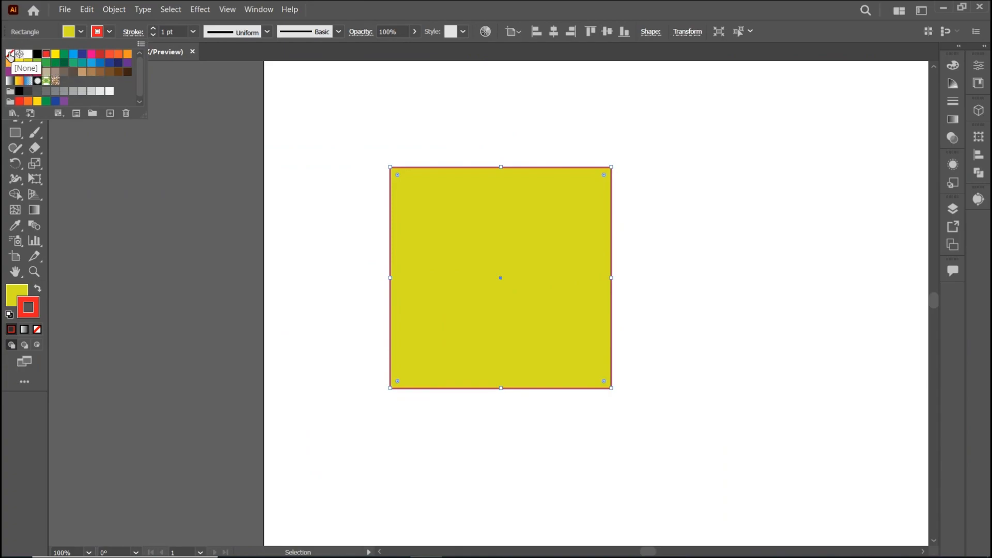
click(9, 54)
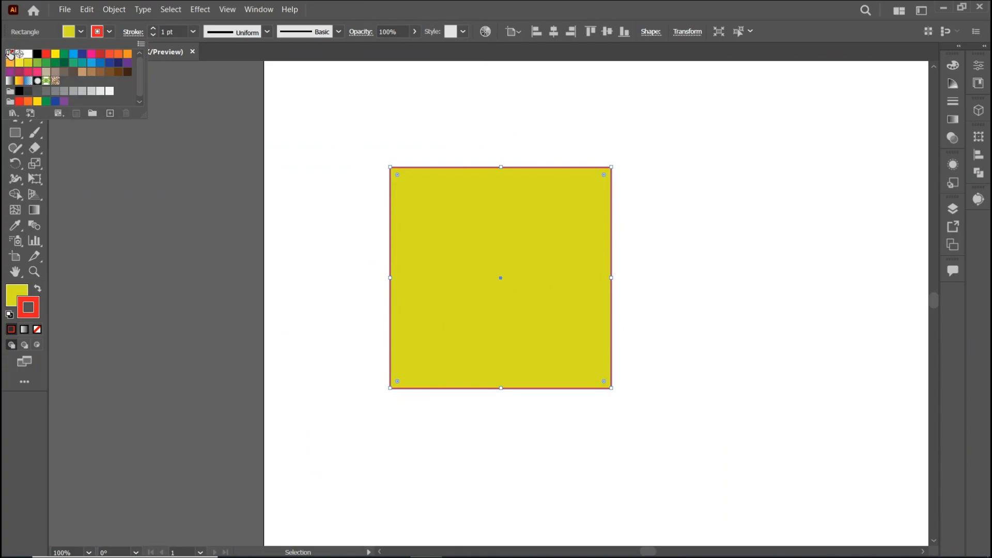
click(312, 308)
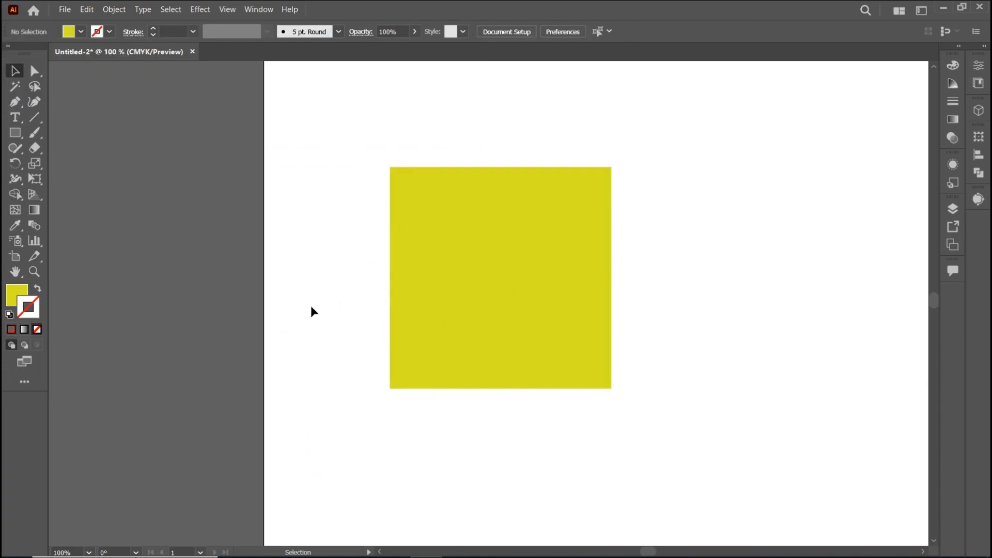
Step: Swap the square's fill and stroke so the yellow-green moves to the outline, and deselect the square
click(523, 234)
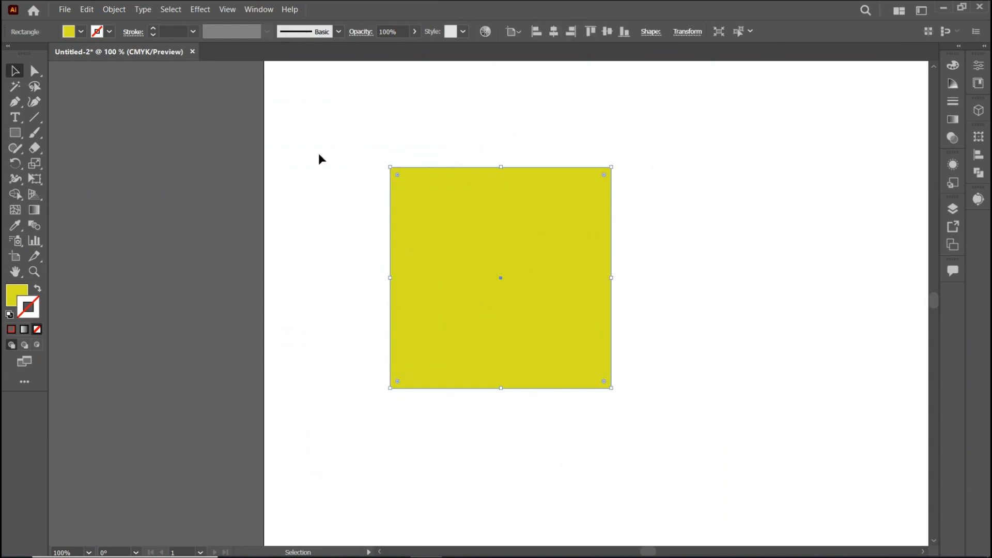
click(707, 236)
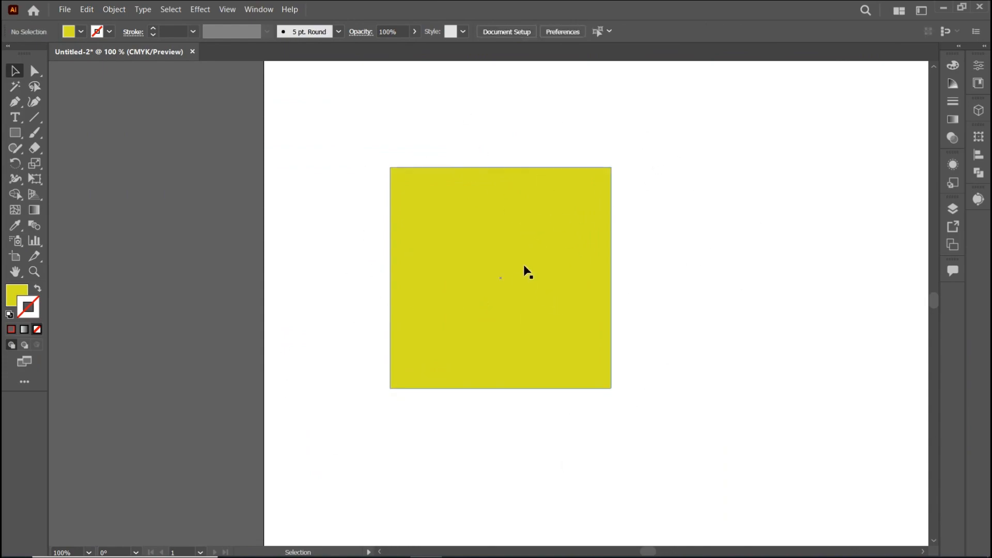
click(545, 270)
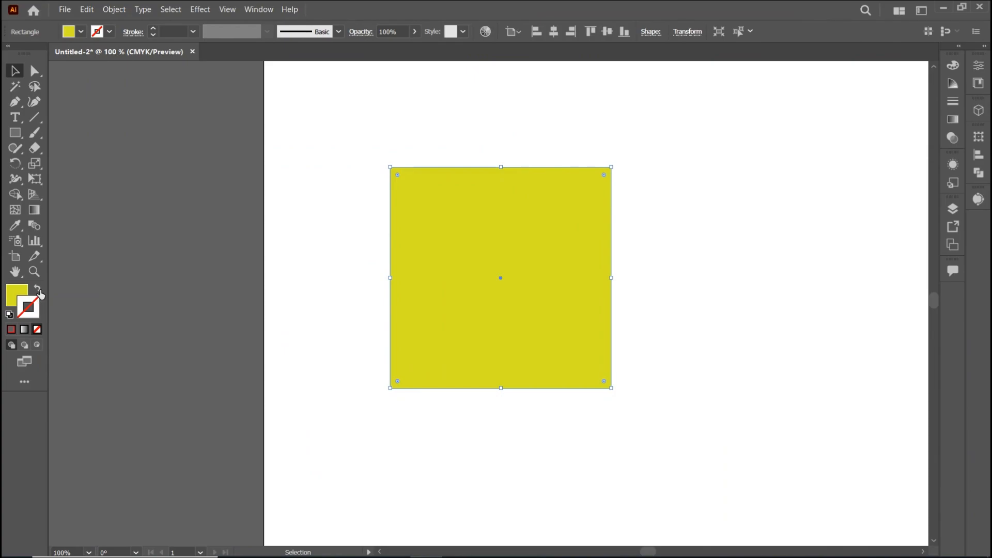
key(x)
click(39, 293)
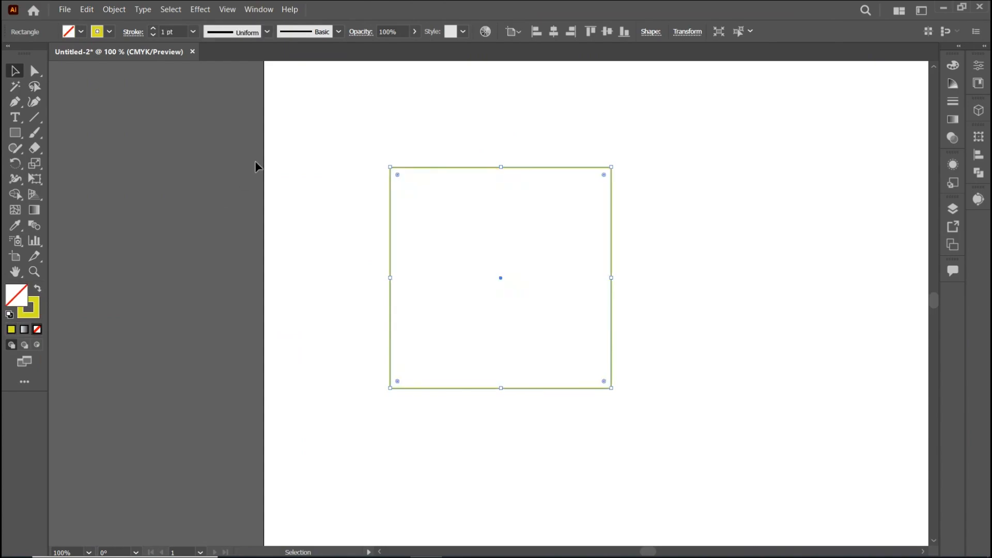
click(294, 185)
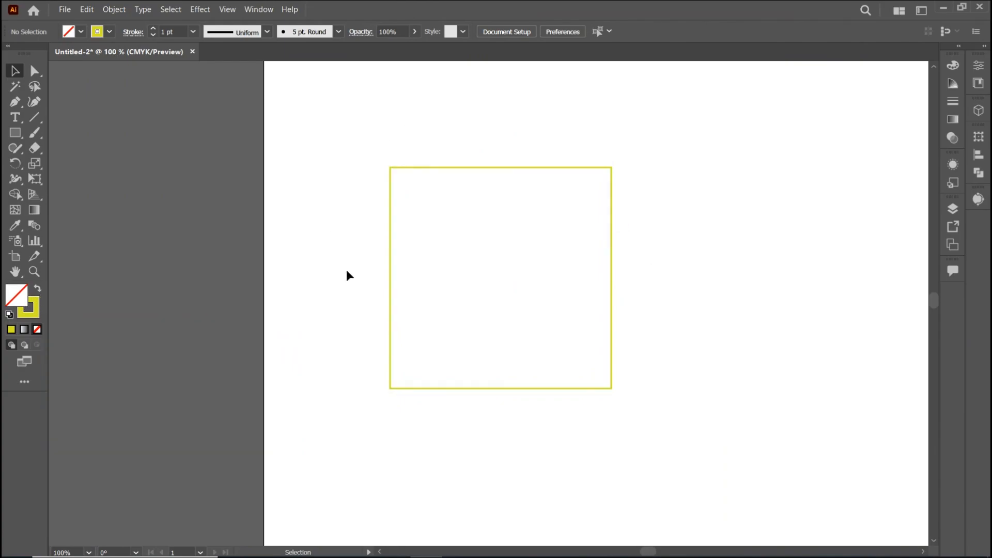
Step: Reselect the square, swap its fill and stroke back so the yellow-green is the fill, and deselect it
click(38, 290)
drag(340, 196, 490, 324)
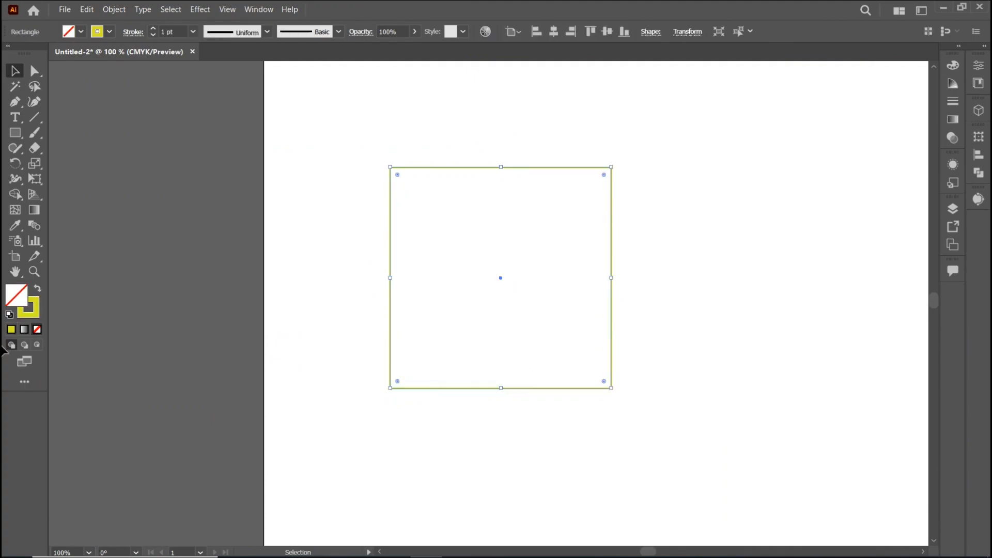
click(37, 290)
click(172, 229)
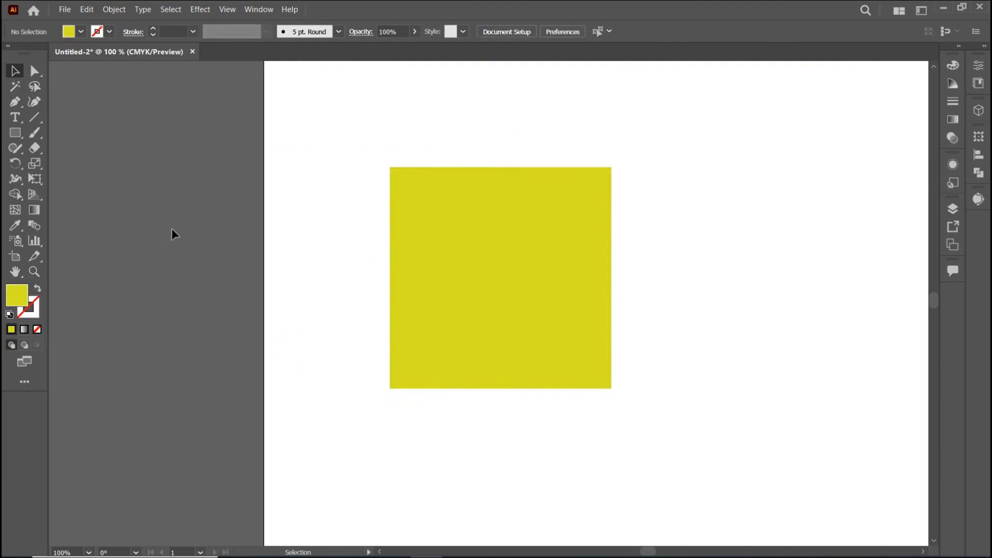
Step: Set the square's fill to the red swatch and its stroke to black, and deselect it
click(571, 258)
click(80, 32)
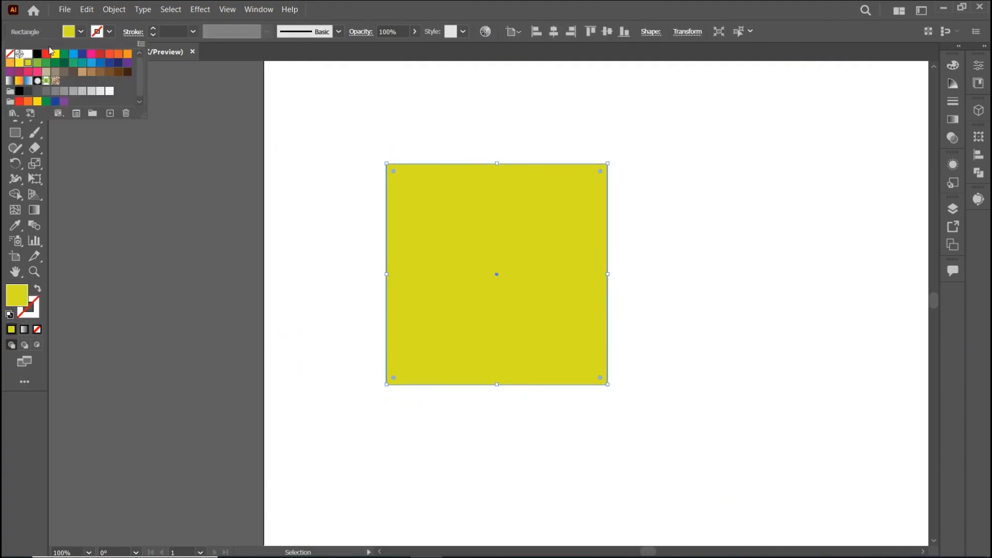
click(47, 53)
click(109, 31)
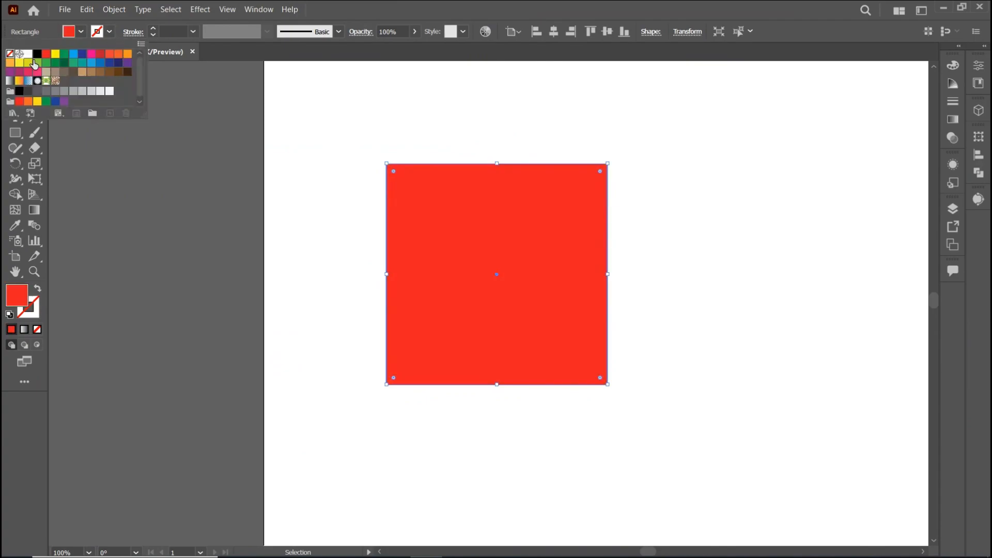
click(38, 54)
click(188, 292)
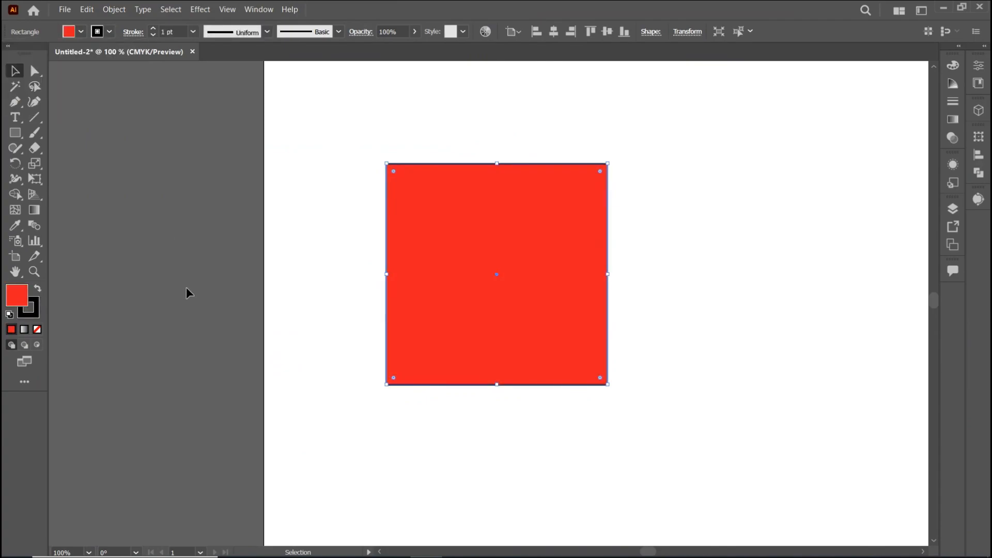
click(303, 206)
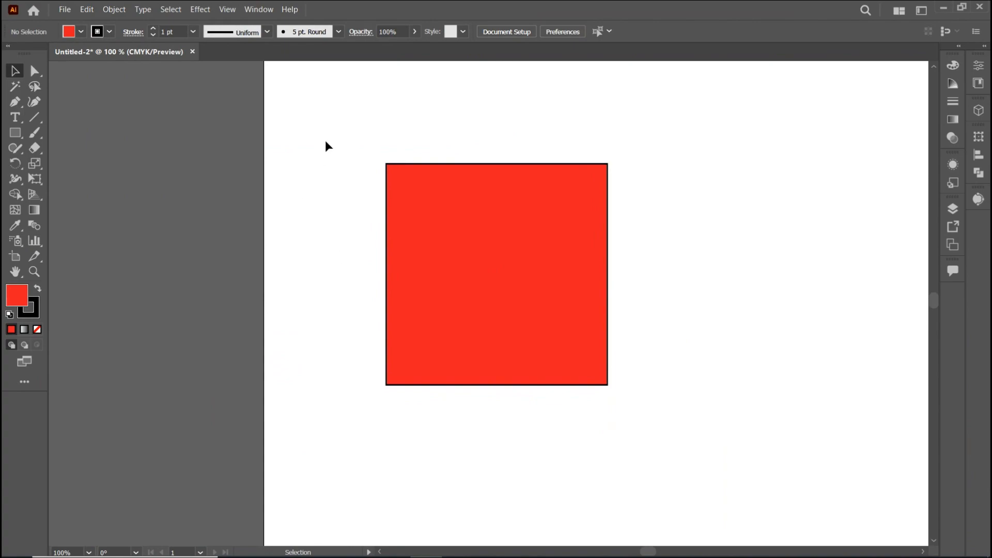
Step: Select the red square and delete it from the artboard
scroll(584, 287, down, 1)
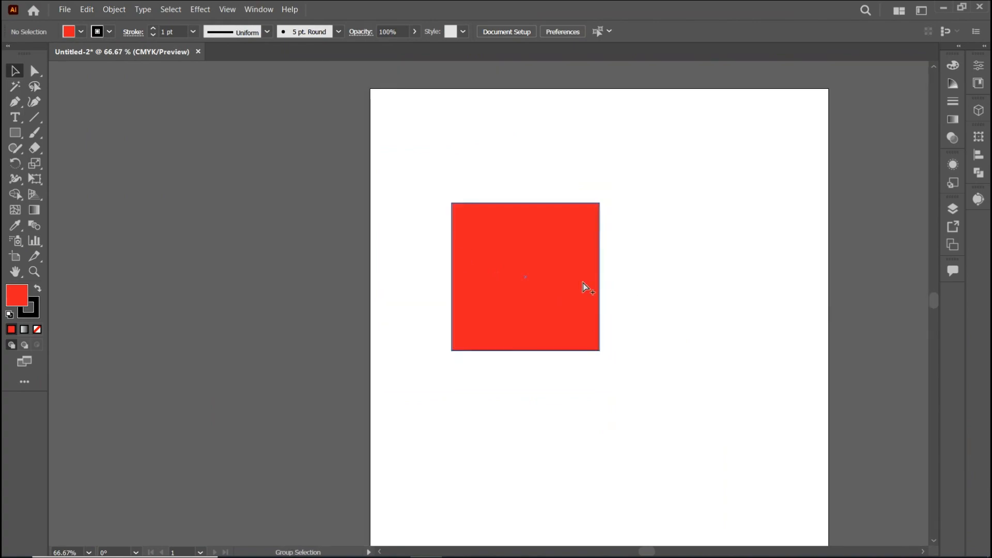
scroll(585, 286, down, 1)
drag(730, 405, 587, 347)
drag(516, 327, 296, 150)
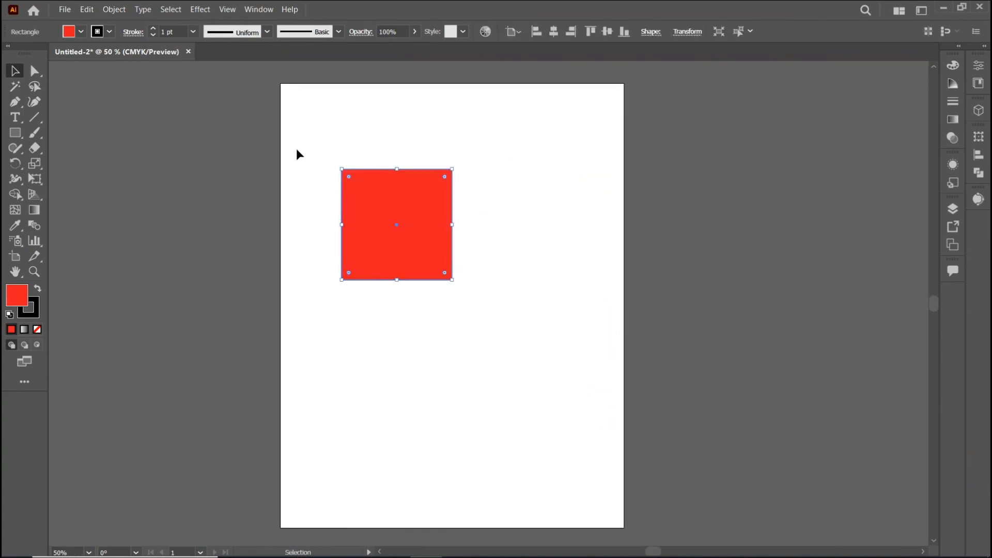
key(Delete)
Step: Draw a small hexagon over the artboard's upper-left corner with the Polygon tool
drag(15, 133, 88, 177)
key(ctrl+equal)
key(ctrl+equal)
key(ctrl+equal)
key(ctrl+equal)
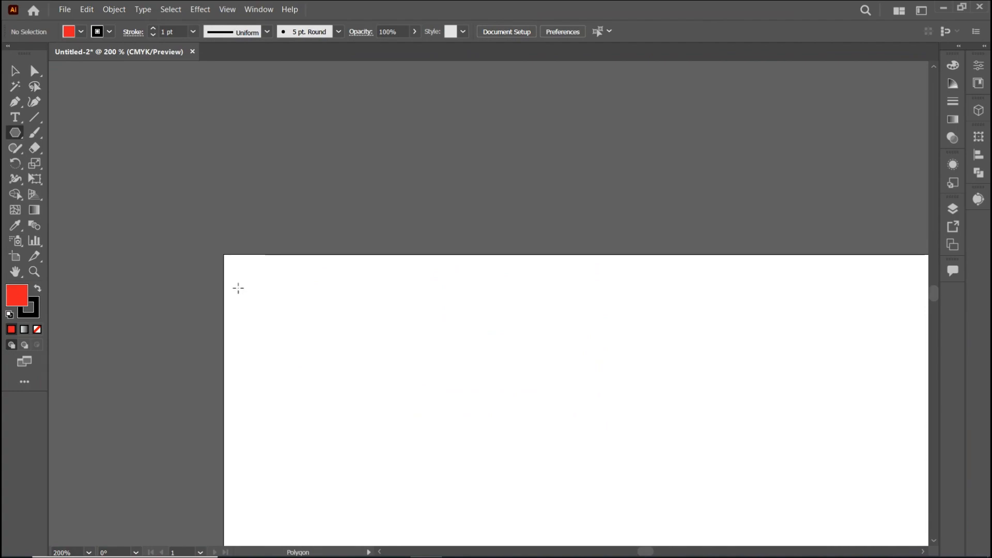
drag(248, 286, 277, 341)
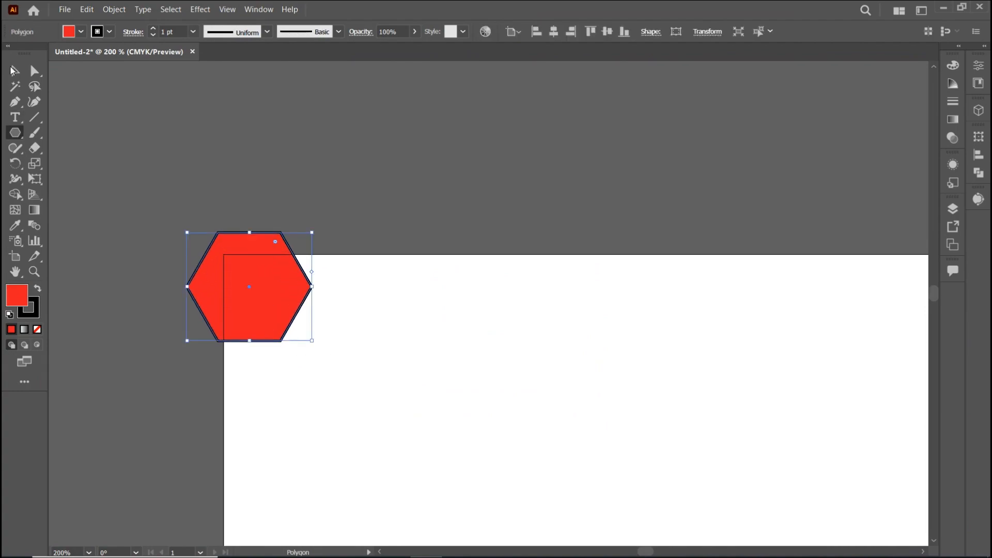
Step: Move the hexagon fully inside the artboard's upper-left corner and scale it down slightly
key(v)
drag(281, 261, 319, 370)
scroll(320, 370, down, 1)
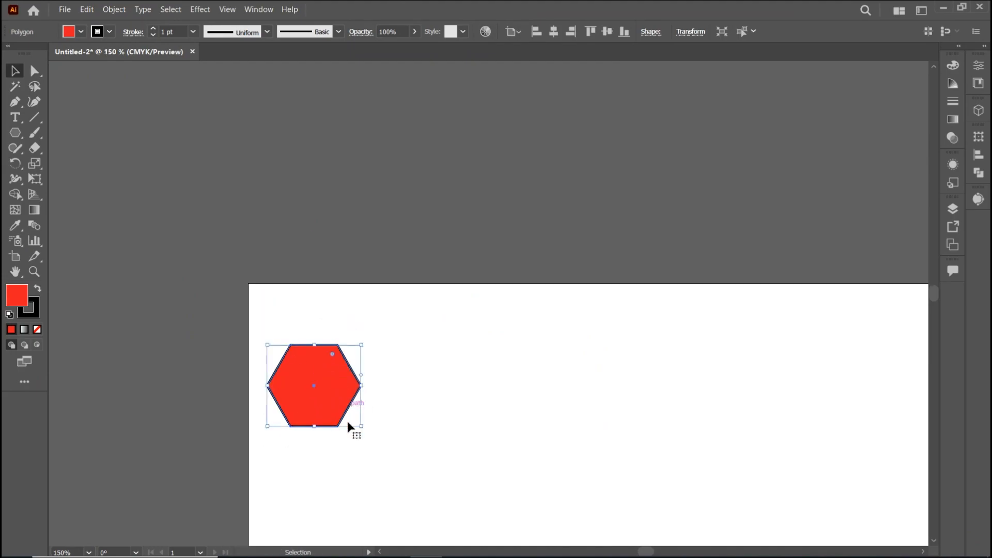
drag(363, 426, 356, 417)
scroll(354, 415, down, 2)
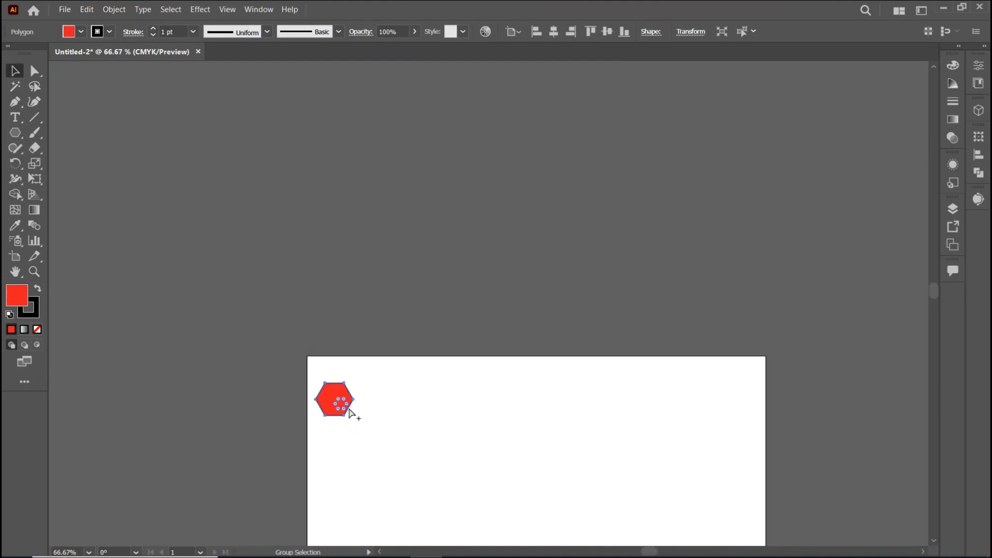
scroll(341, 406, down, 6)
scroll(333, 305, up, 2)
scroll(348, 308, up, 1)
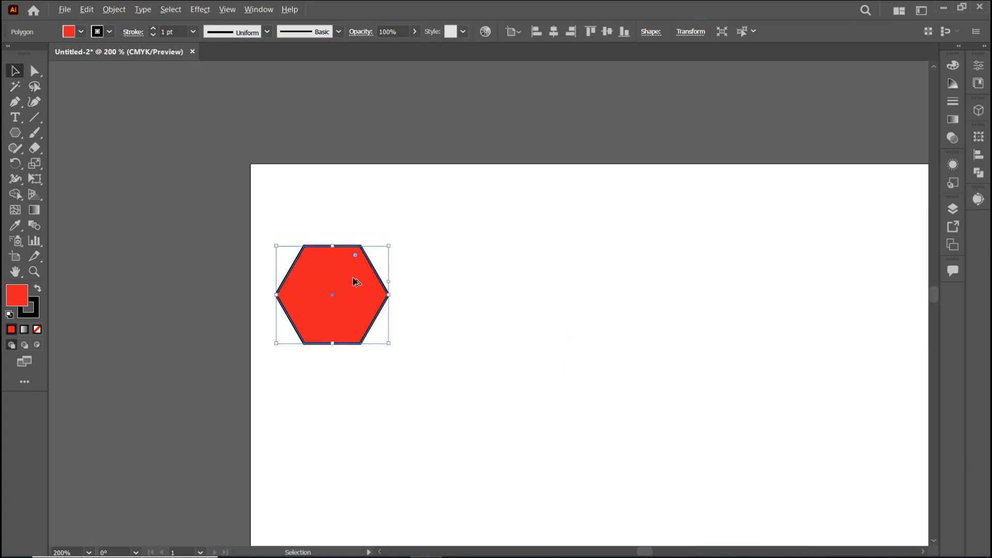
Step: Duplicate the hexagon directly below the original, leaving a small gap between them
drag(356, 281, 362, 390)
scroll(362, 390, down, 3)
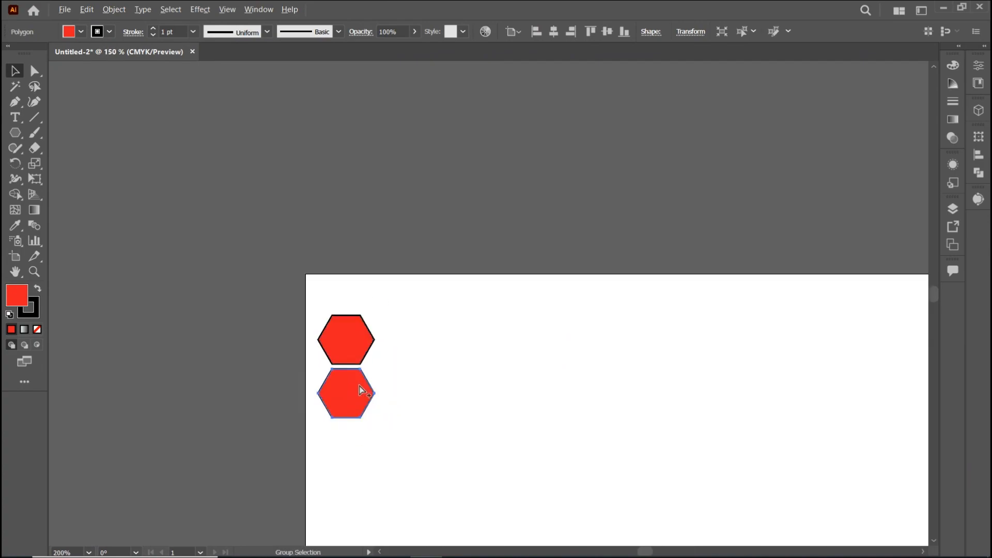
scroll(345, 368, down, 4)
Step: Repeat the last duplication seven times to extend the evenly spaced column of hexagons down the artboard
key(ctrl+d)
key(ctrl+d)
key(ctrl+d)
key(ctrl+d)
key(ctrl+d)
key(ctrl+d)
key(ctrl+d)
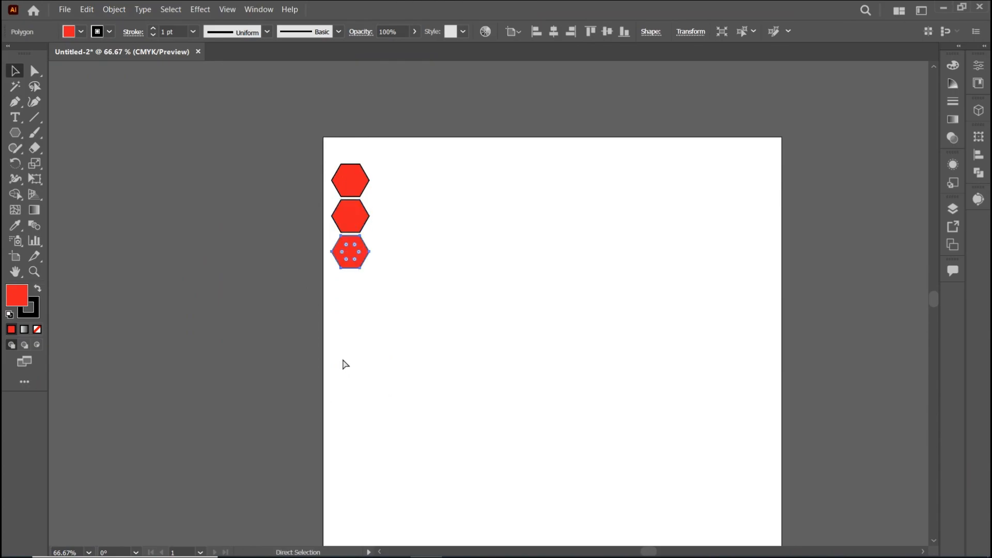
scroll(341, 357, down, 5)
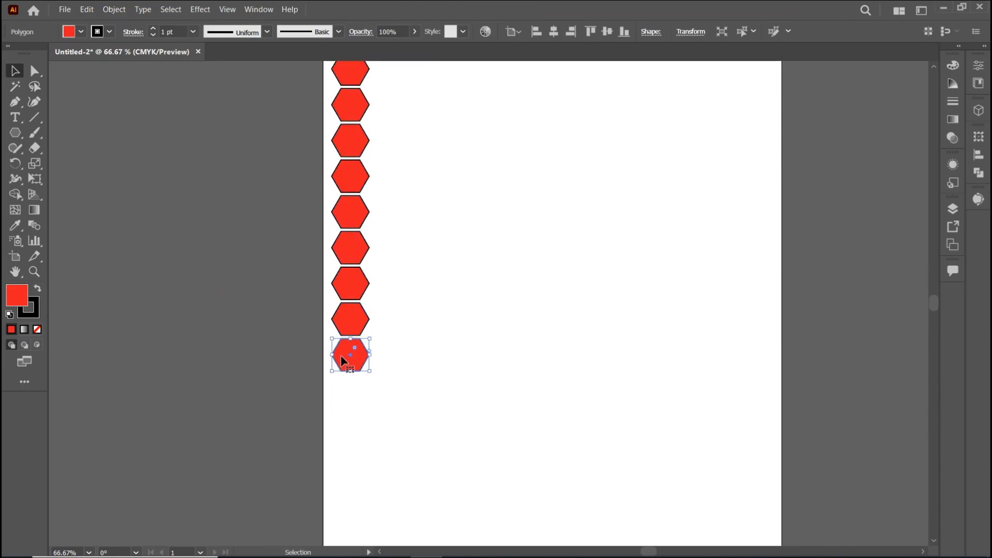
Step: Repeat the last duplication six more times to extend the hexagon column to the artboard's bottom edge
key(ctrl+d)
key(ctrl+d)
key(ctrl+d)
key(ctrl+d)
key(ctrl+d)
key(ctrl+d)
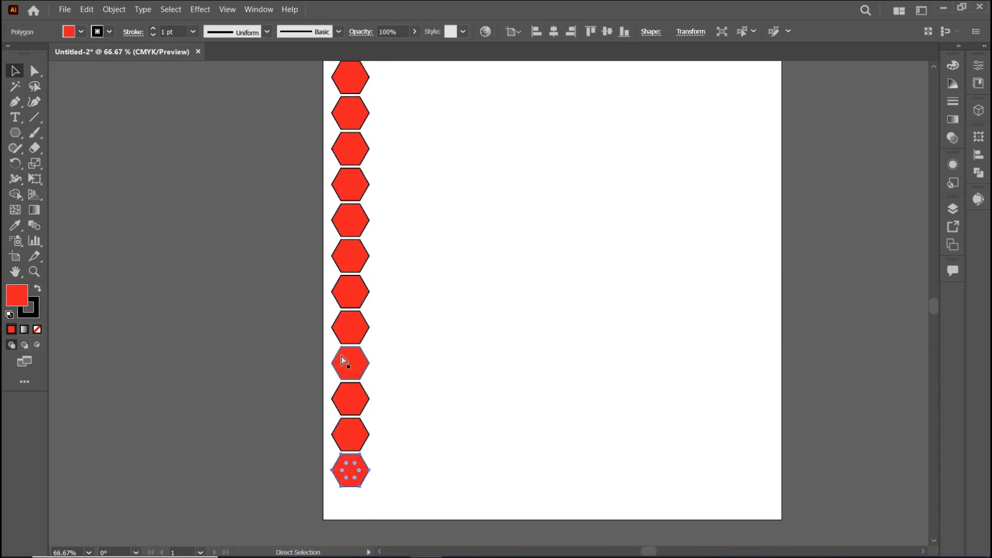
Step: Select every hexagon in the column
key(v)
scroll(325, 229, down, 1)
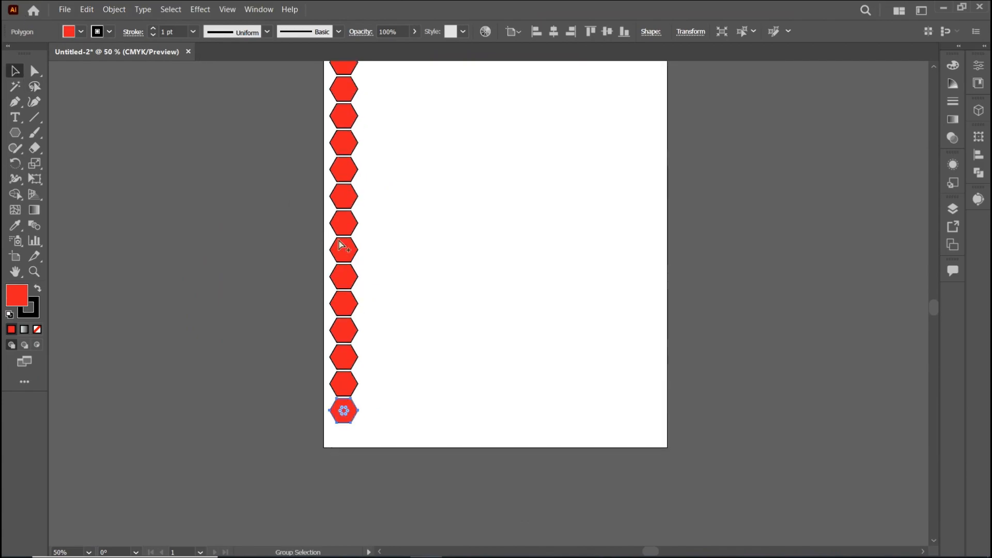
drag(444, 264, 496, 381)
key(a)
drag(453, 535, 341, 124)
scroll(395, 110, up, 3)
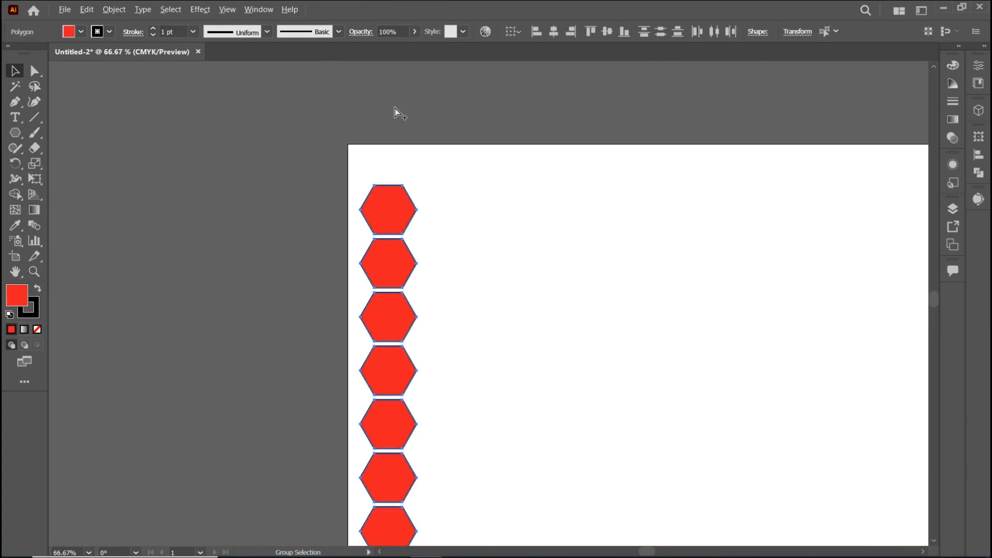
key(v)
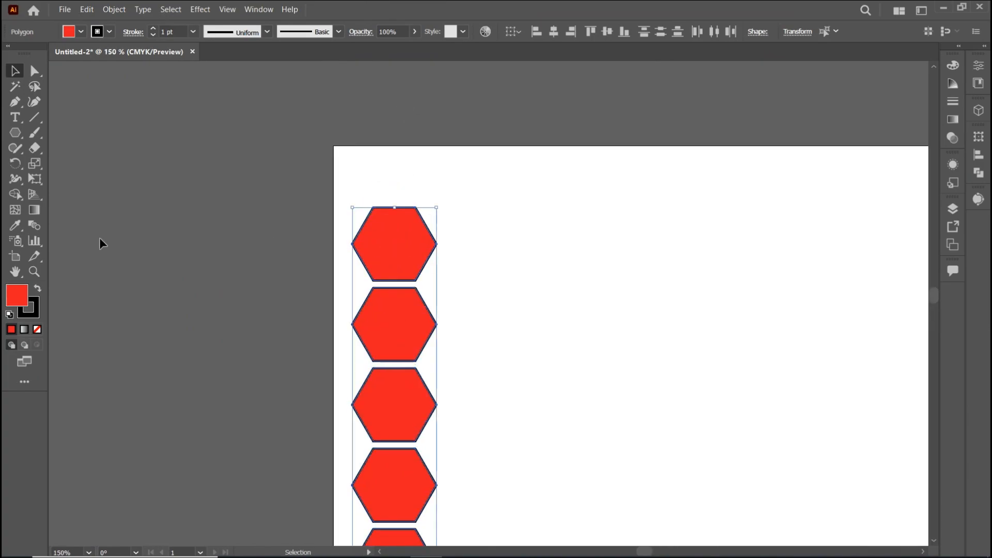
Step: Magnify the top of the hexagon column to 400% with the Zoom tool and return to 100%
click(27, 274)
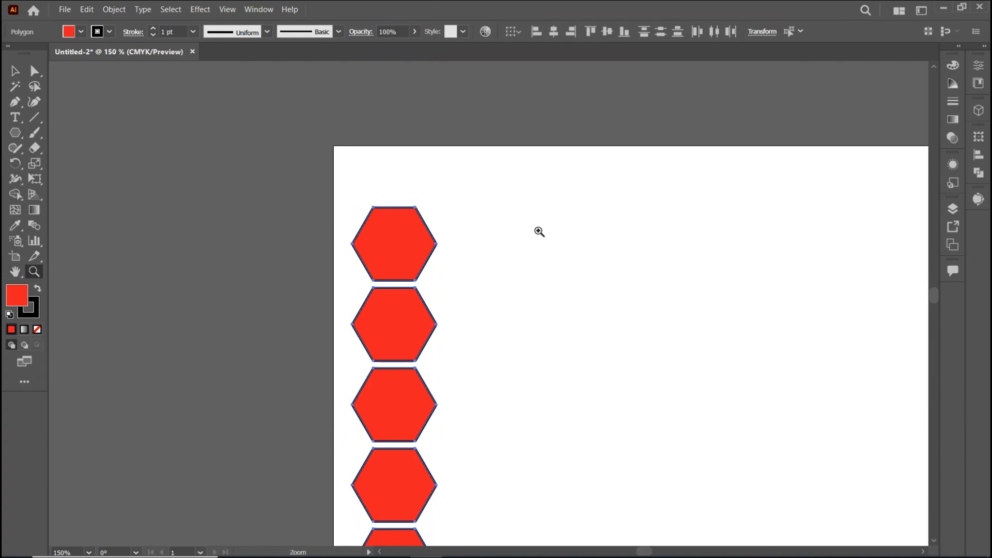
click(522, 223)
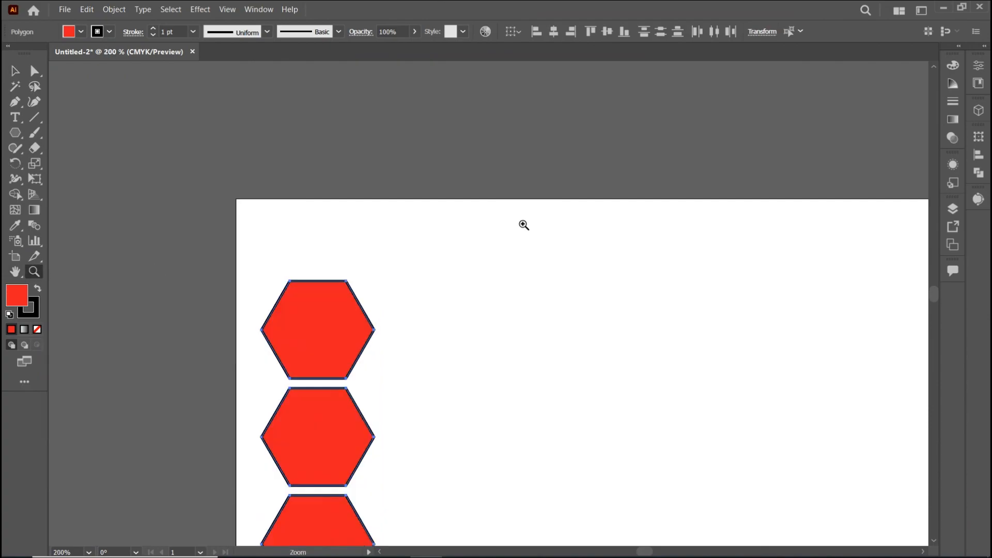
click(379, 299)
click(326, 312)
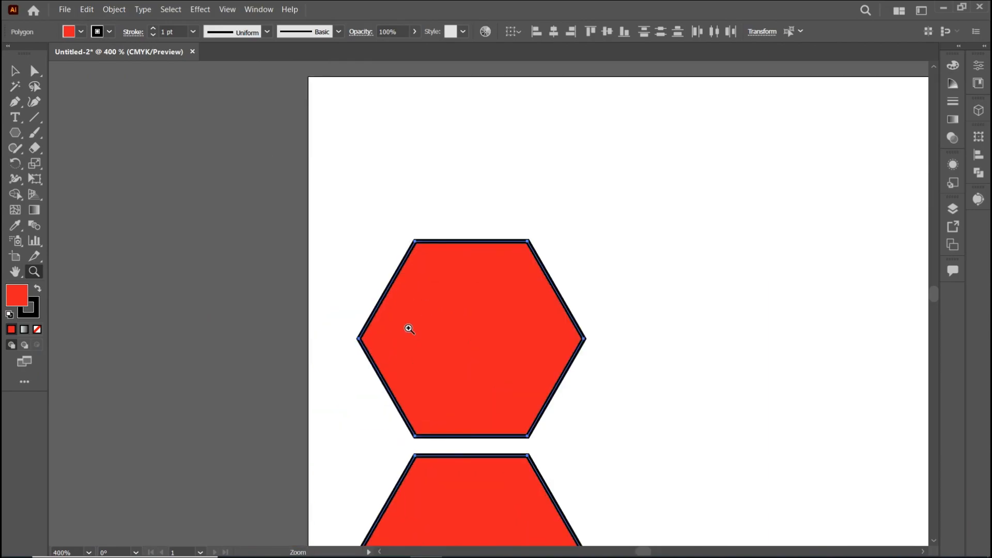
alt+click(610, 288)
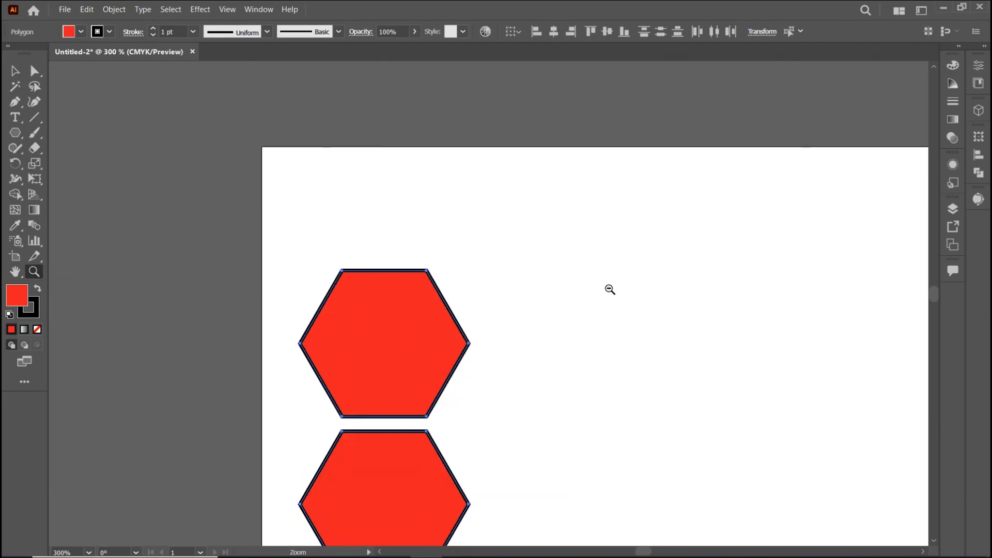
alt+click(610, 288)
alt+click(610, 290)
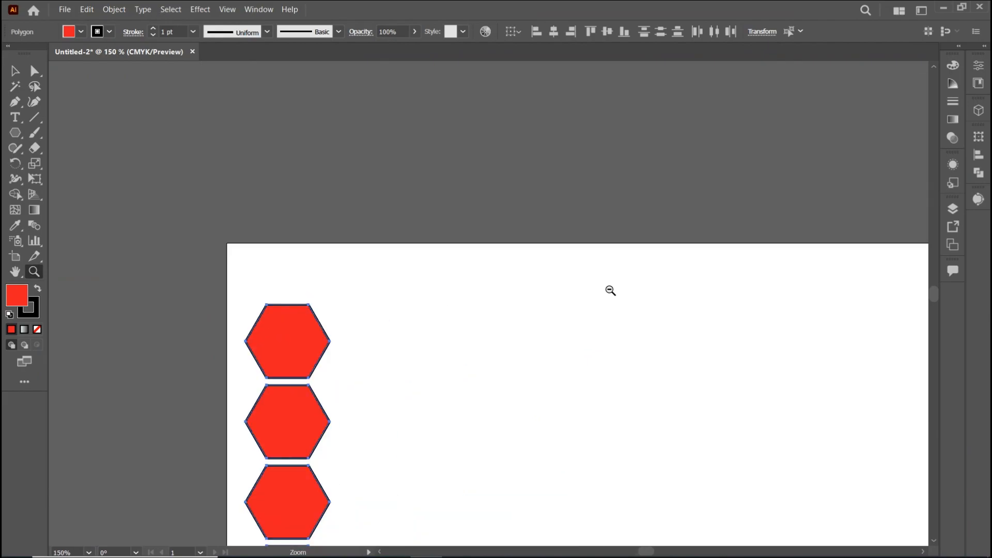
alt+click(610, 291)
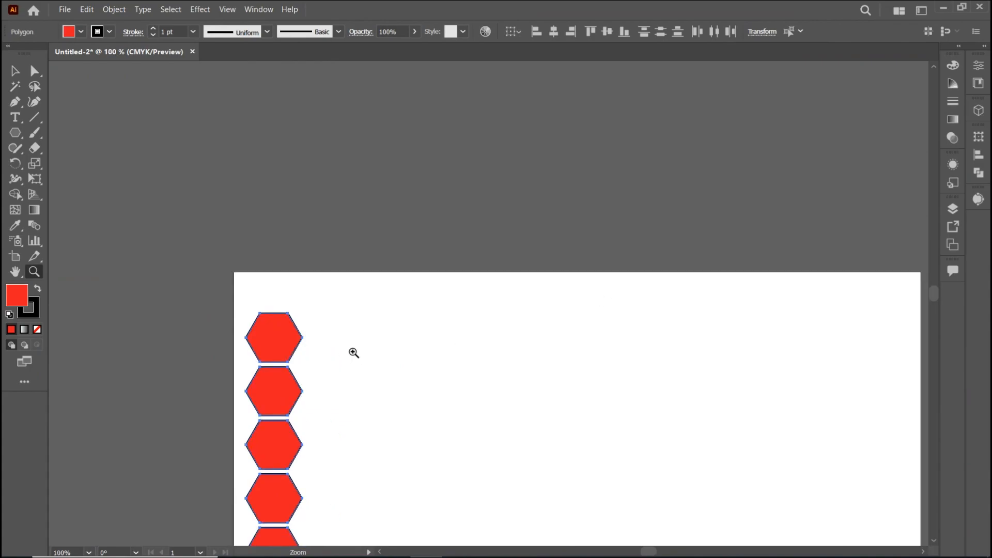
Step: Switch back to the Selection tool and inspect the column's hexagons close up and in full view
click(15, 71)
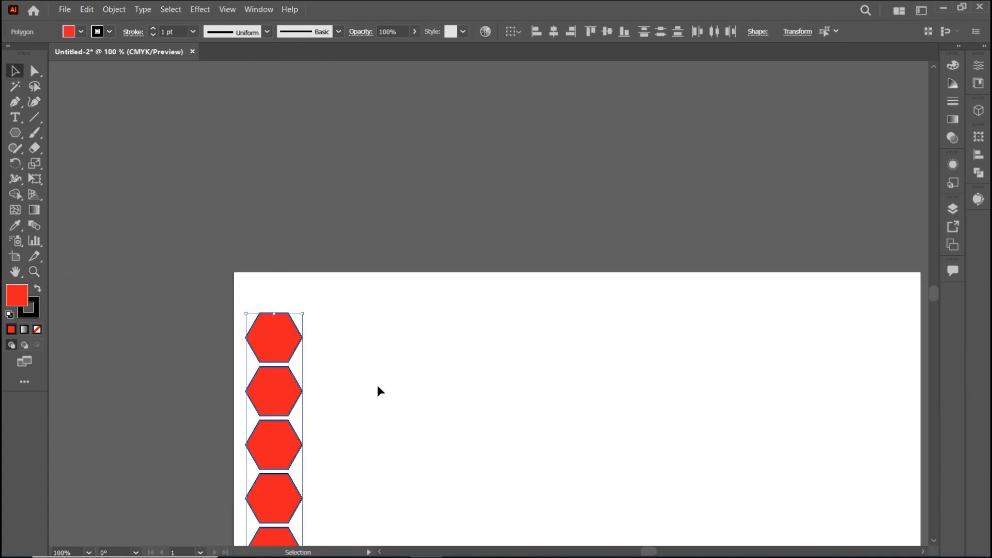
key(a)
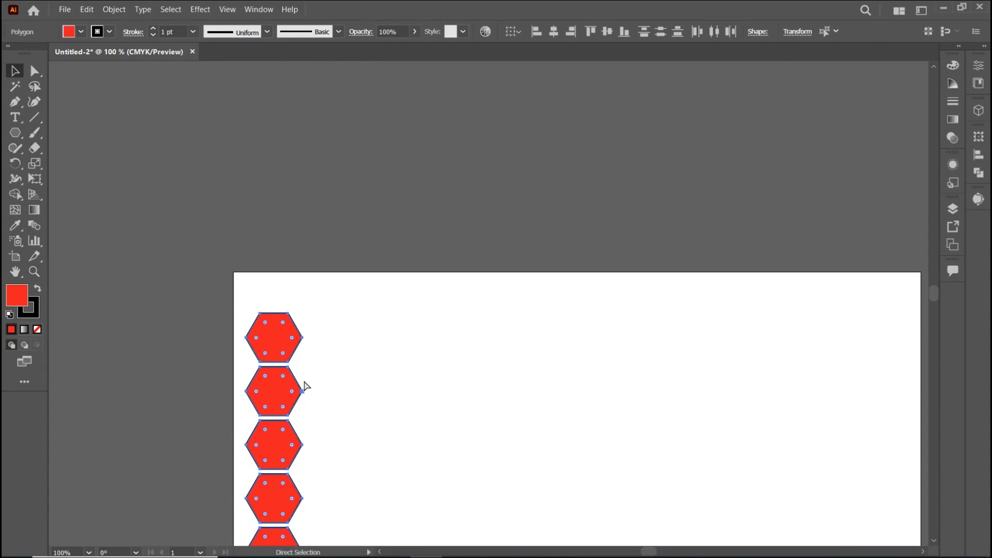
key(alt)
scroll(229, 361, up, 1)
scroll(228, 360, up, 3)
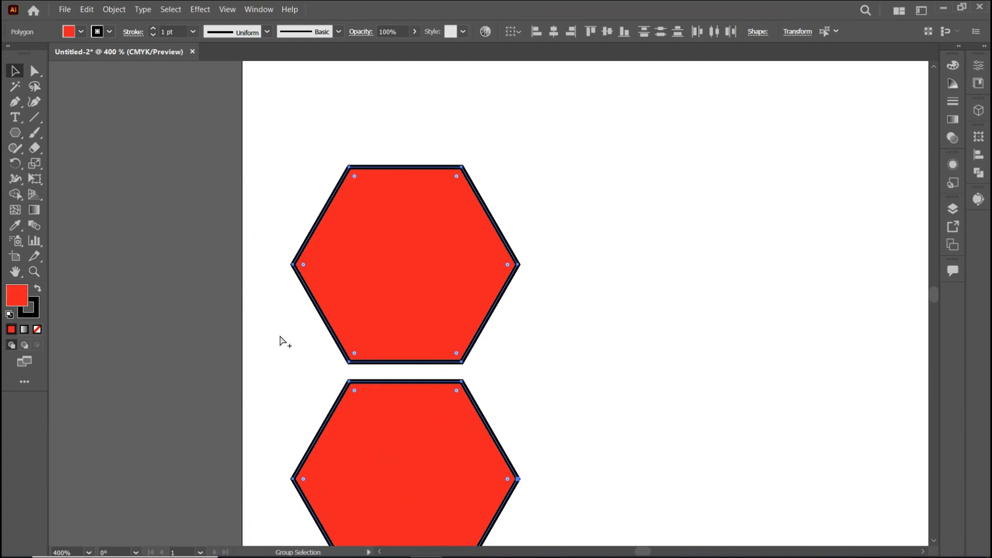
scroll(279, 341, down, 6)
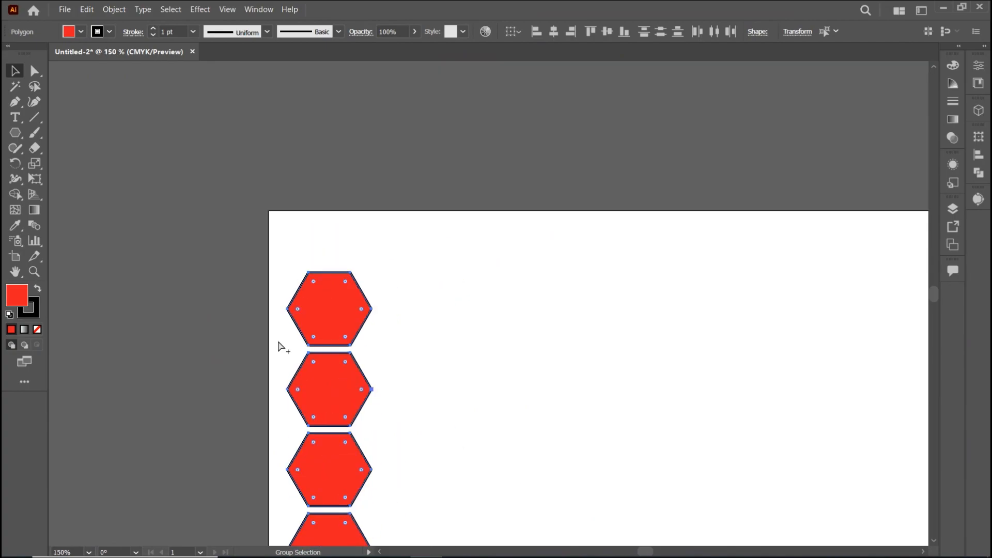
scroll(278, 341, down, 4)
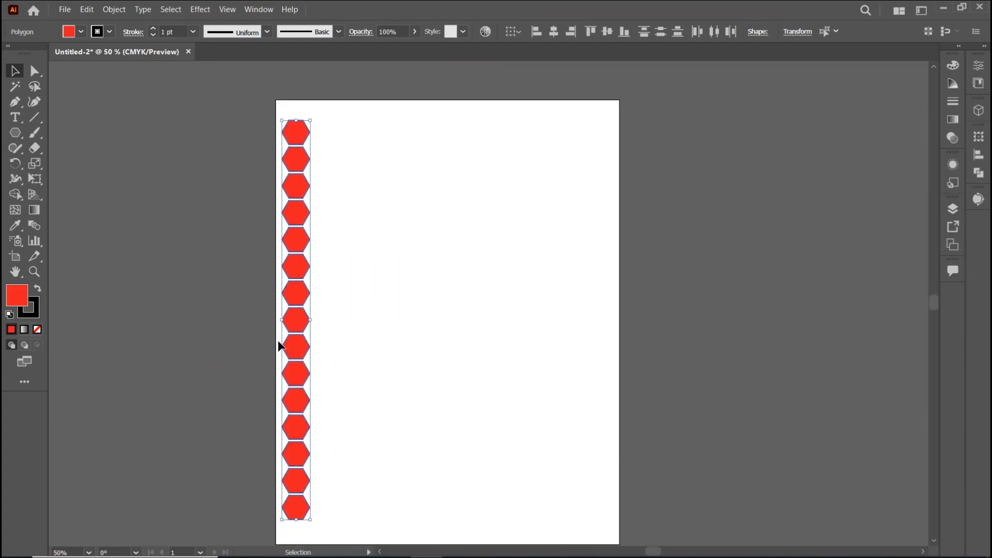
Step: Duplicate the whole column up and to the right so the copy interlocks with the original, leaving a narrow gap
scroll(277, 341, up, 2)
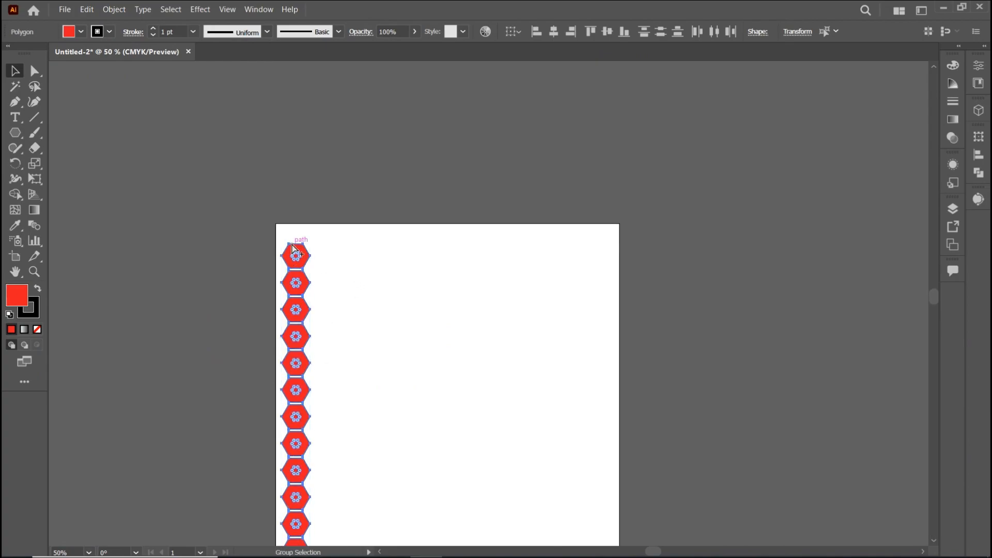
scroll(311, 249, up, 5)
scroll(341, 318, down, 1)
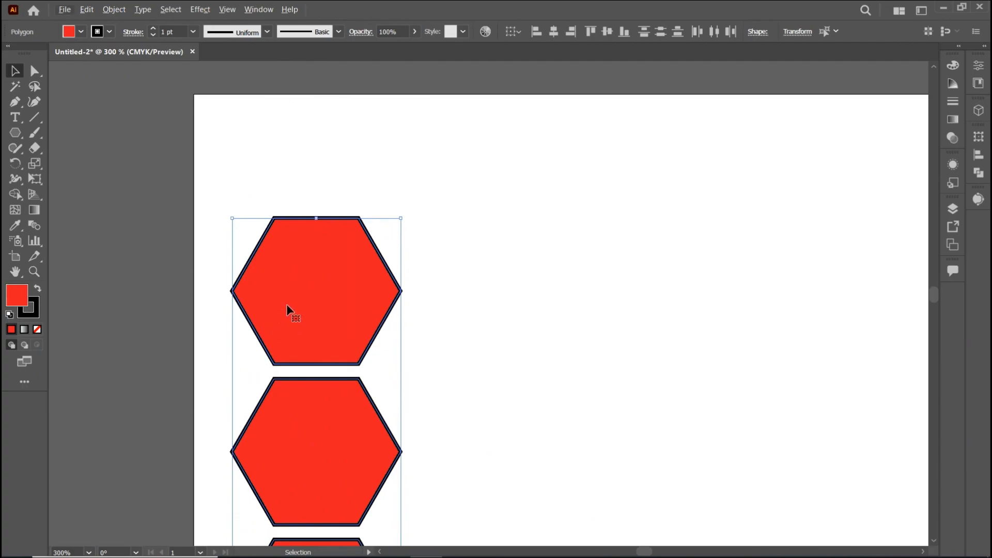
drag(290, 308, 427, 225)
scroll(408, 269, down, 5)
scroll(387, 323, down, 5)
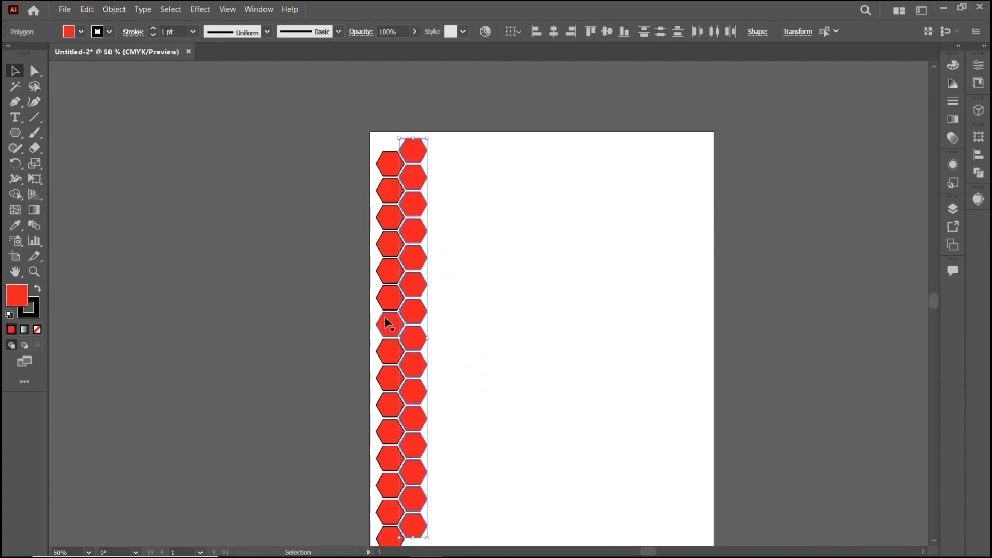
Step: Duplicate the second column's lowest hexagon directly below itself, matching the column's 0.0606 in gap
click(380, 514)
scroll(407, 523, up, 2)
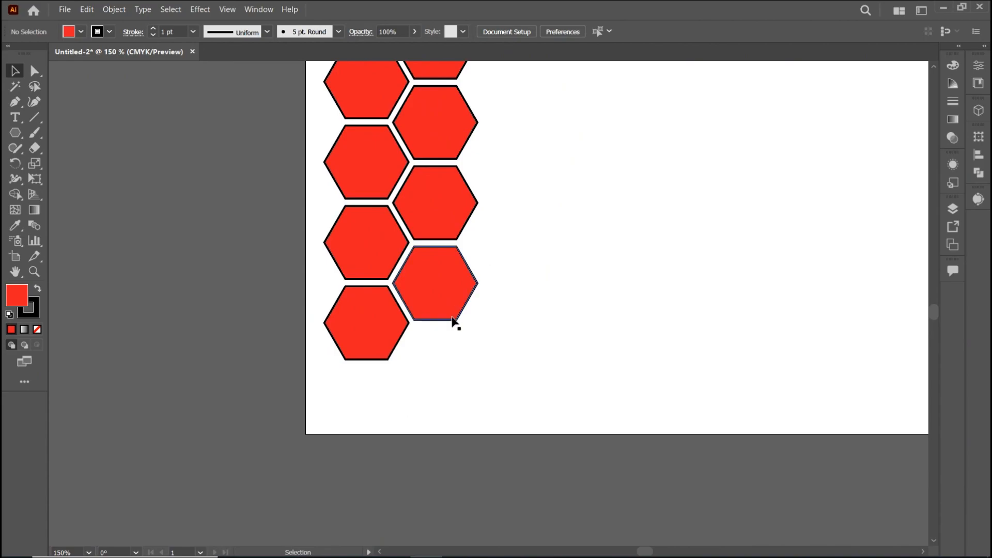
scroll(404, 399, up, 2)
click(480, 137)
drag(480, 139, 506, 310)
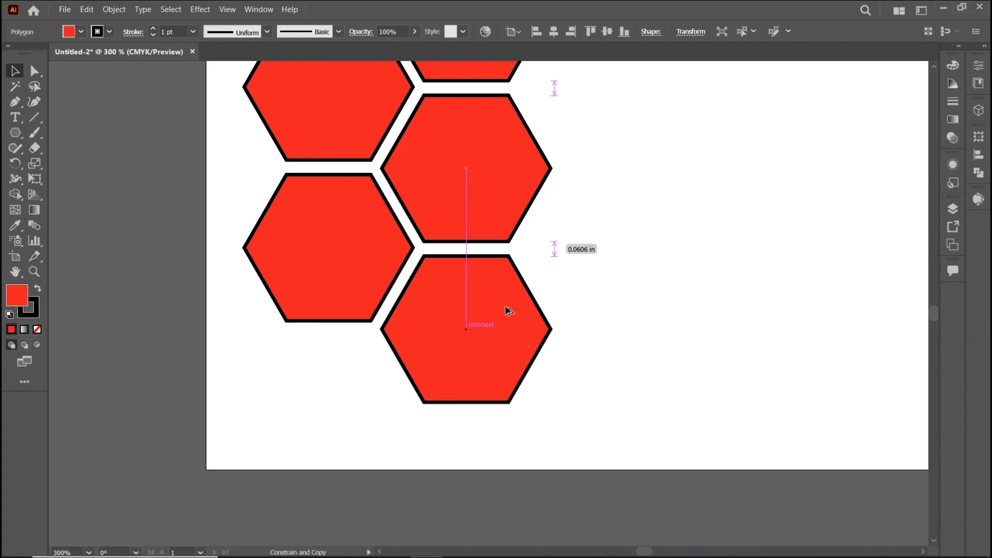
mouse_move(506, 310)
mouse_down()
mouse_move(511, 323)
mouse_move(510, 309)
mouse_up()
drag(510, 305, 509, 306)
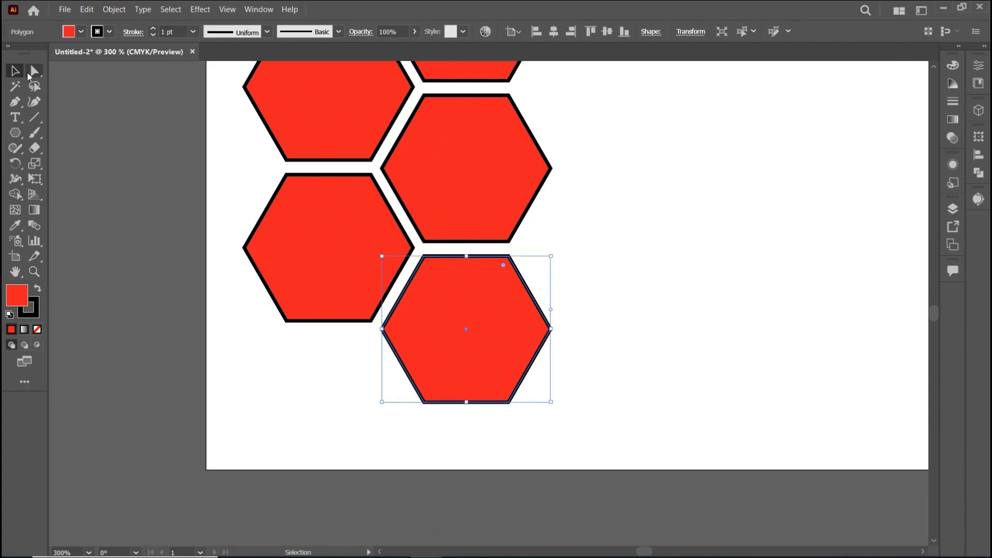
click(401, 376)
Step: Select both hexagon columns and duplicate them about 1.12 in horizontally to the right, continuing the honeycomb
scroll(413, 392, down, 6)
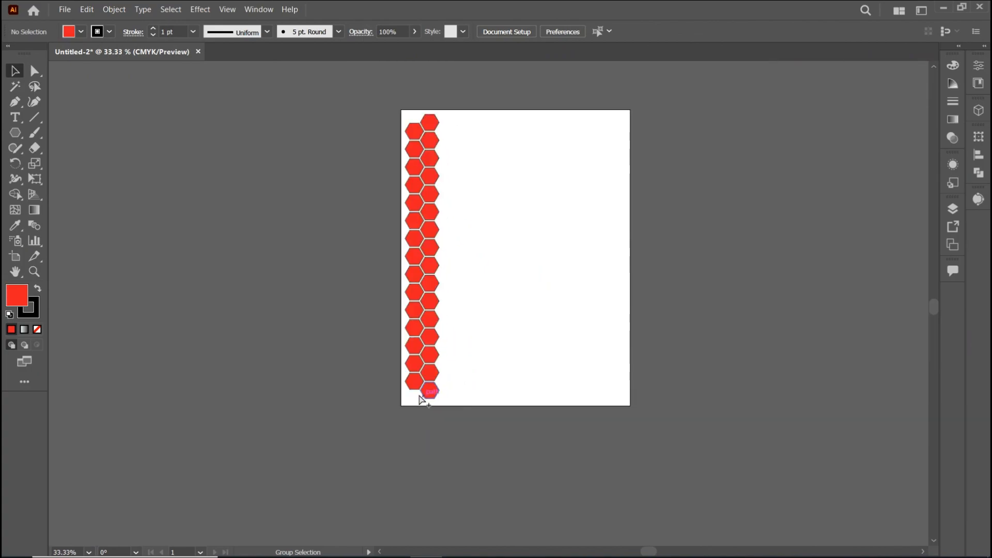
drag(467, 417, 347, 36)
scroll(429, 186, up, 6)
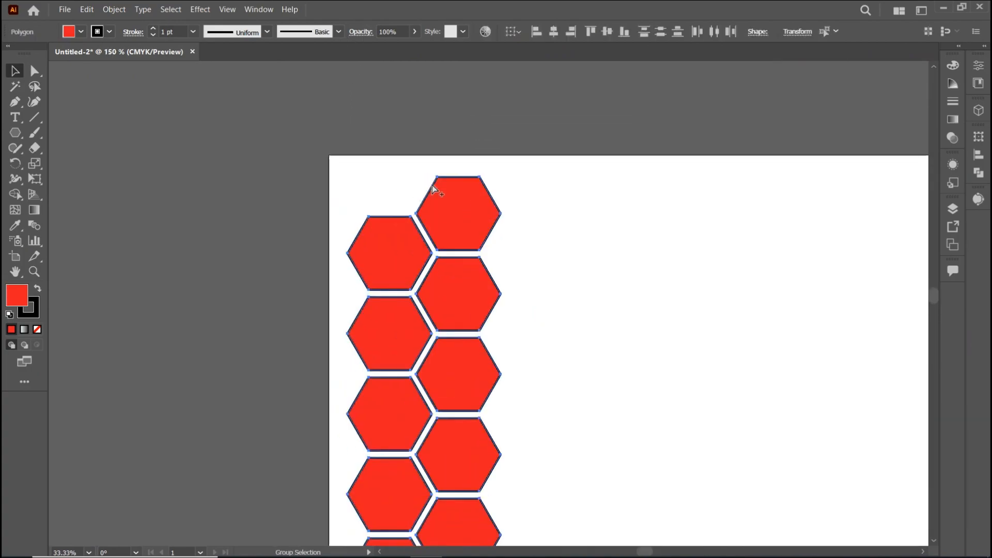
drag(472, 253, 726, 257)
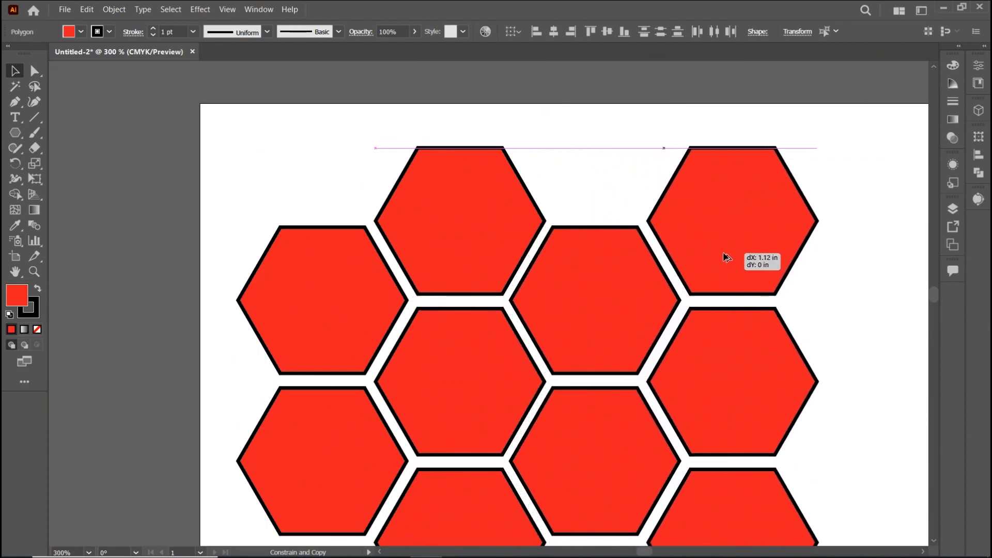
drag(725, 257, 726, 257)
scroll(661, 248, down, 5)
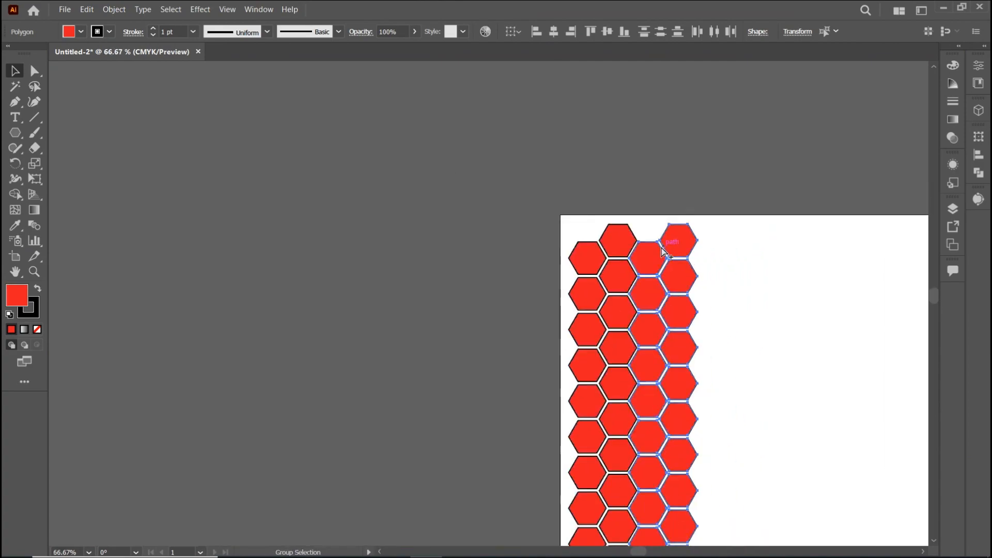
Step: Repeat the column-pair duplication five times to fill the artboard's width, and deselect everything
drag(809, 417, 511, 257)
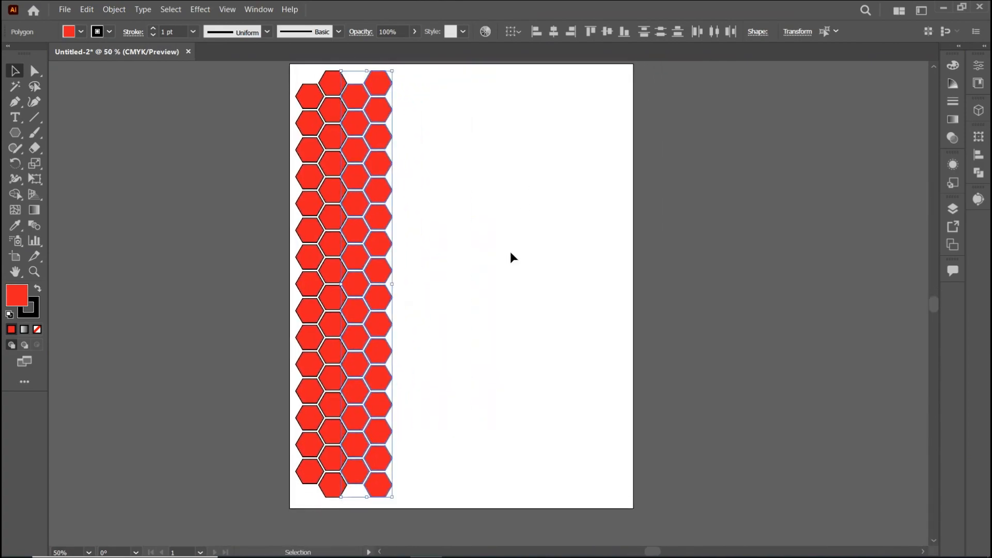
key(ctrl+d)
key(ctrl+d)
key(ctrl+d)
key(ctrl+d)
key(ctrl+d)
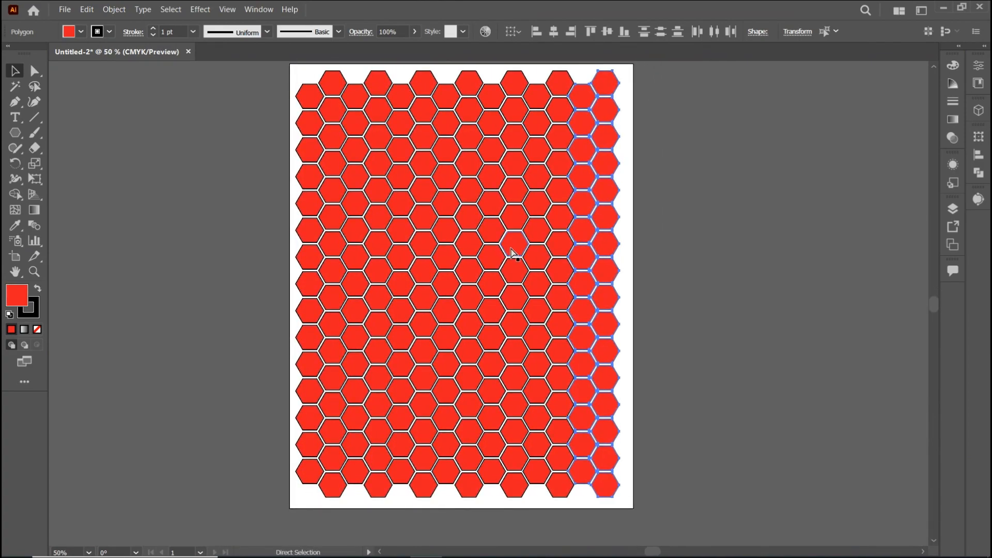
key(v)
click(109, 150)
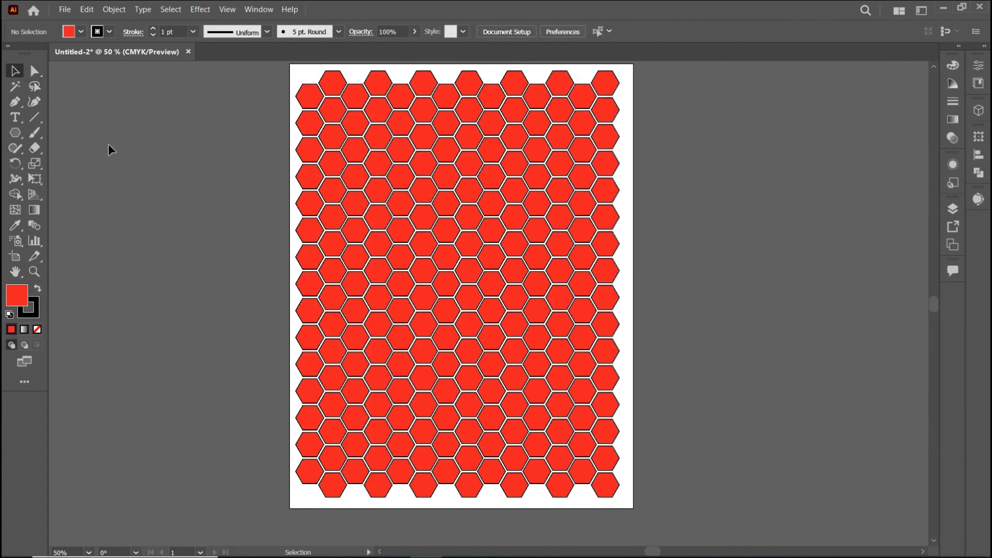
Step: Select all the hexagons and change their fill colour to a light orange
scroll(263, 355, up, 1)
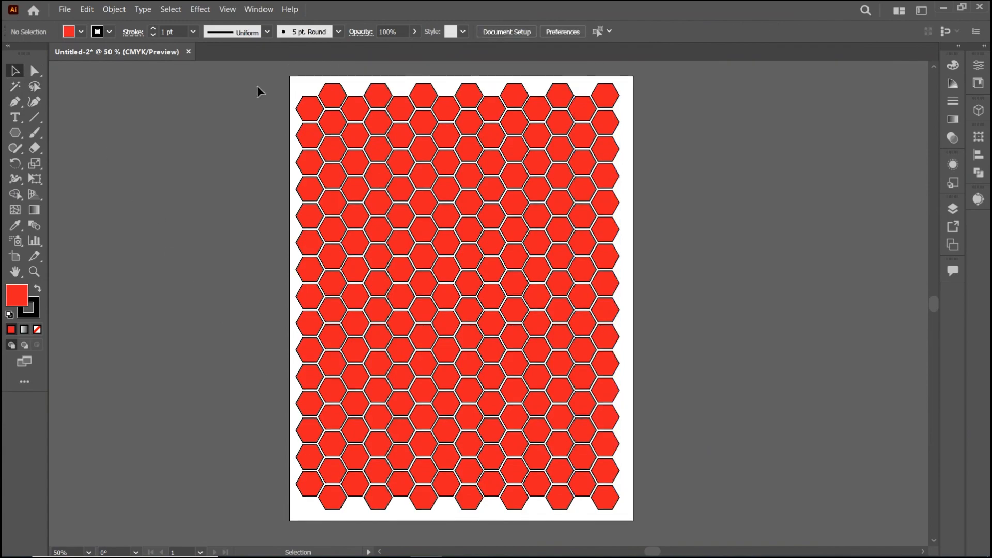
drag(611, 356, 655, 511)
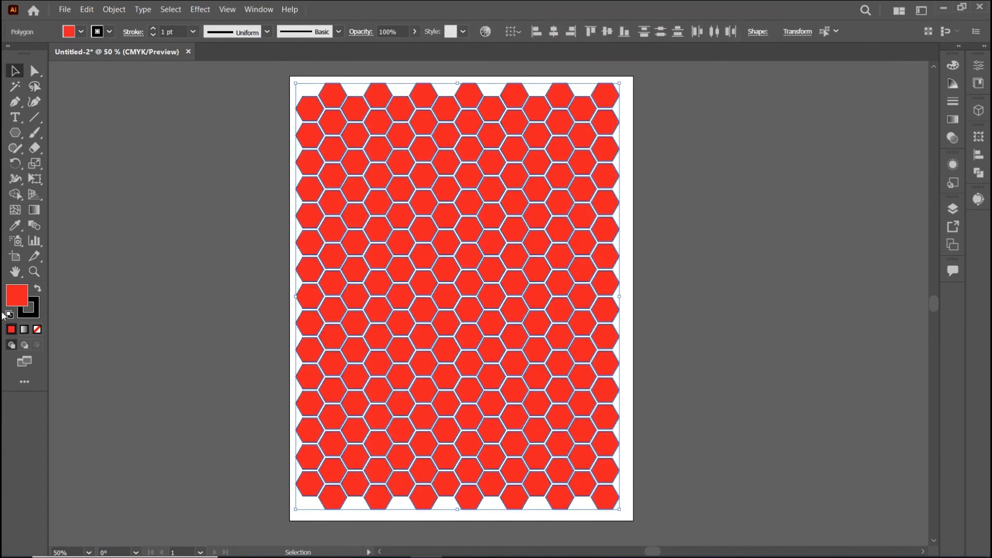
double_click(24, 297)
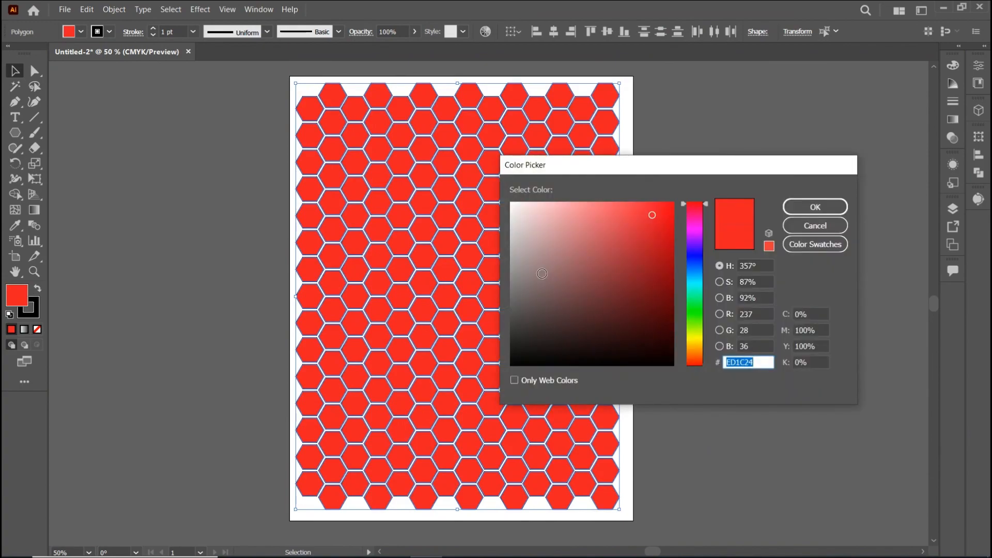
click(544, 269)
drag(698, 234, 701, 352)
mouse_move(628, 256)
mouse_down()
mouse_move(643, 230)
mouse_move(634, 206)
mouse_up()
click(802, 208)
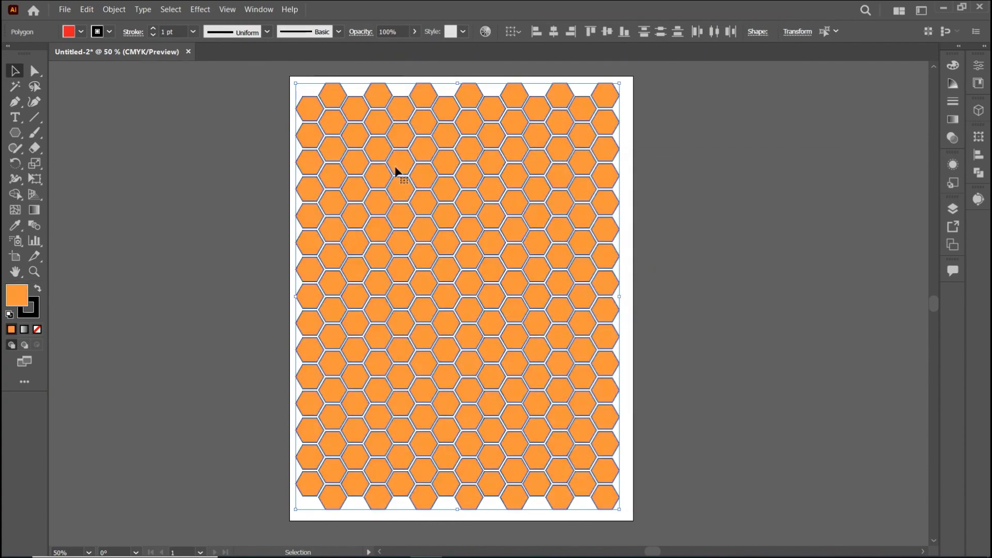
Step: Swap the hexagons' fill and stroke colours and swap them back
click(38, 290)
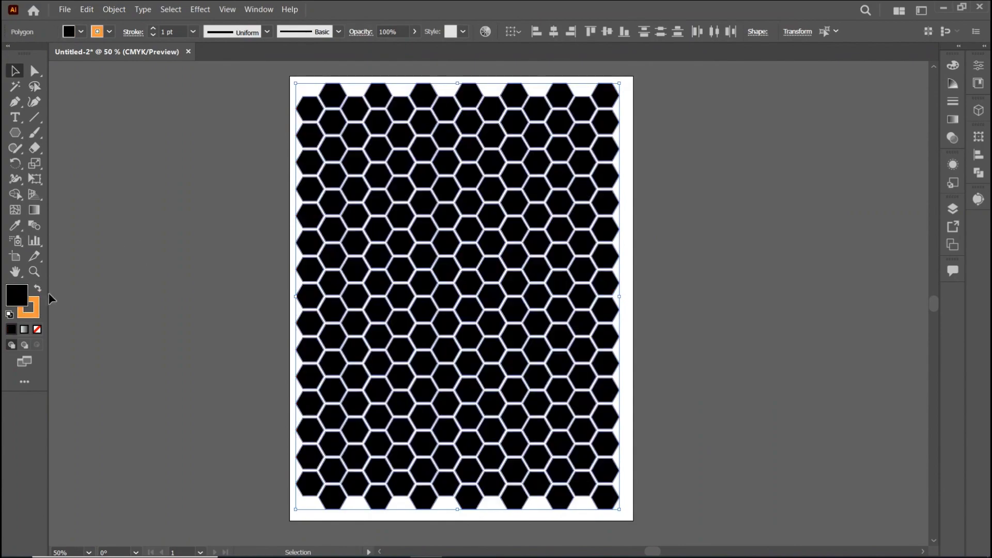
click(37, 289)
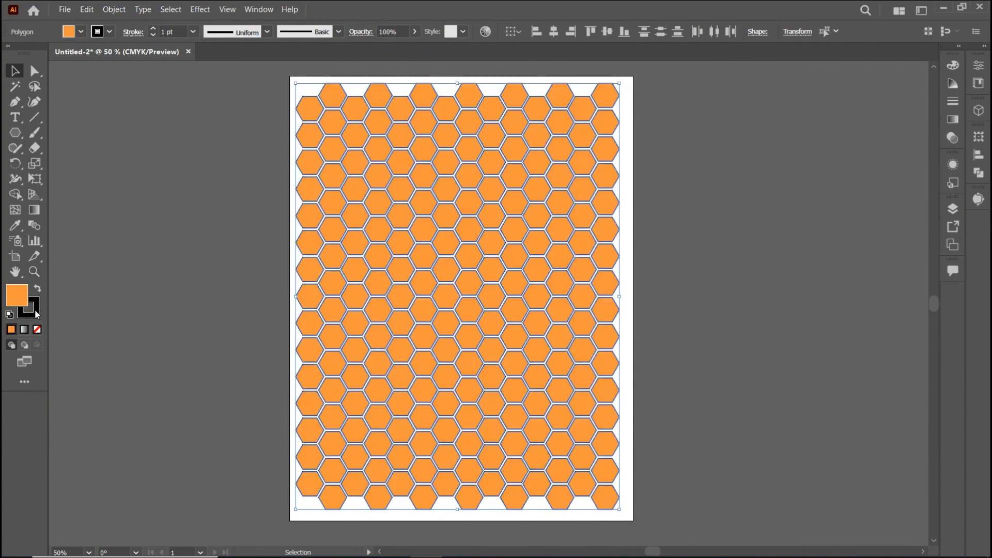
Step: Set the hexagons' stroke colour to brown (#6D471D) and swap it with the orange fill, leaving nothing selected
double_click(17, 295)
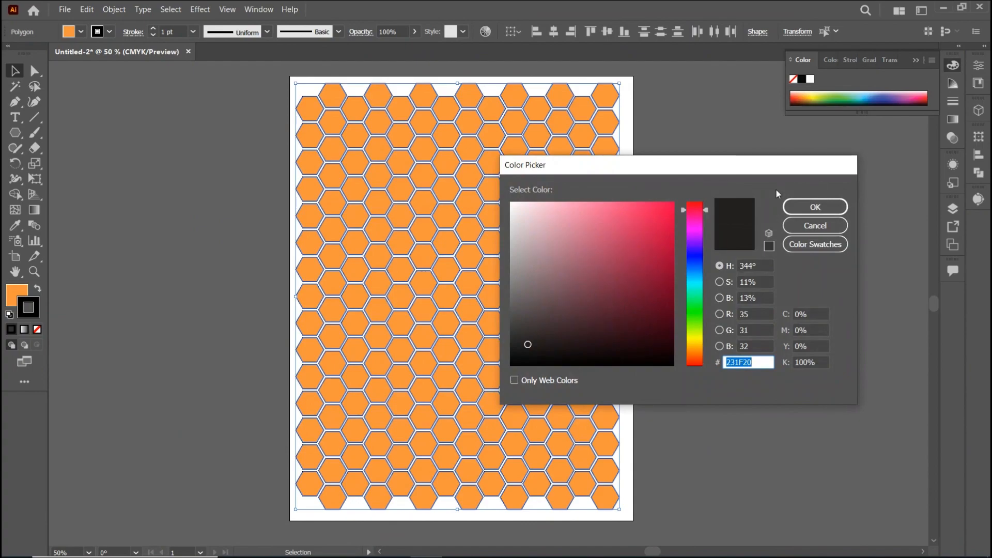
drag(694, 320, 694, 351)
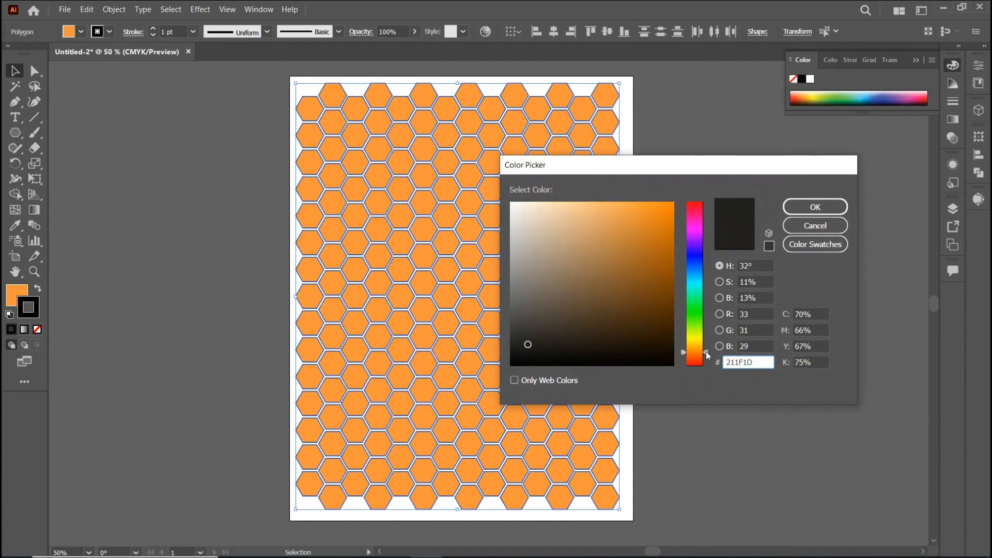
mouse_move(655, 311)
mouse_down()
mouse_move(650, 295)
mouse_move(632, 295)
mouse_up()
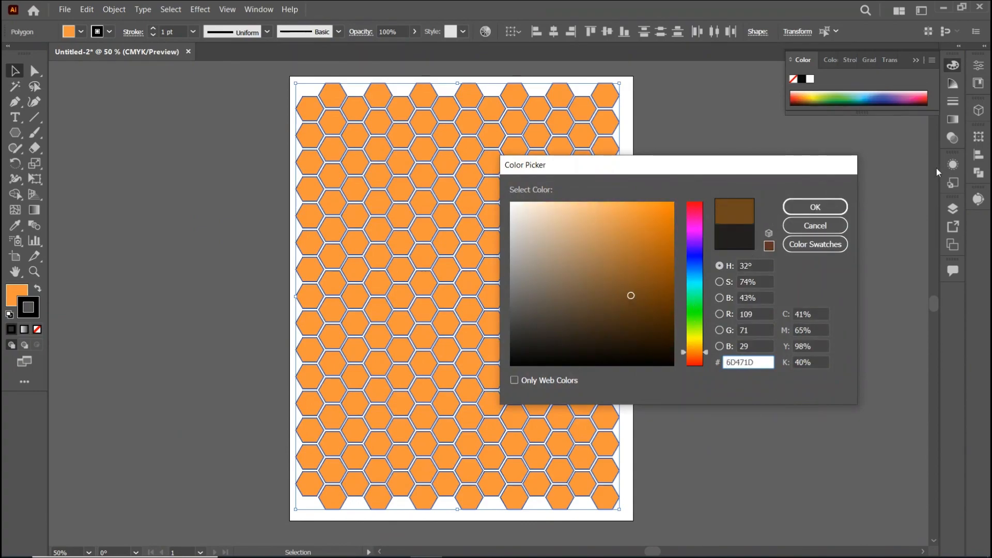
click(815, 207)
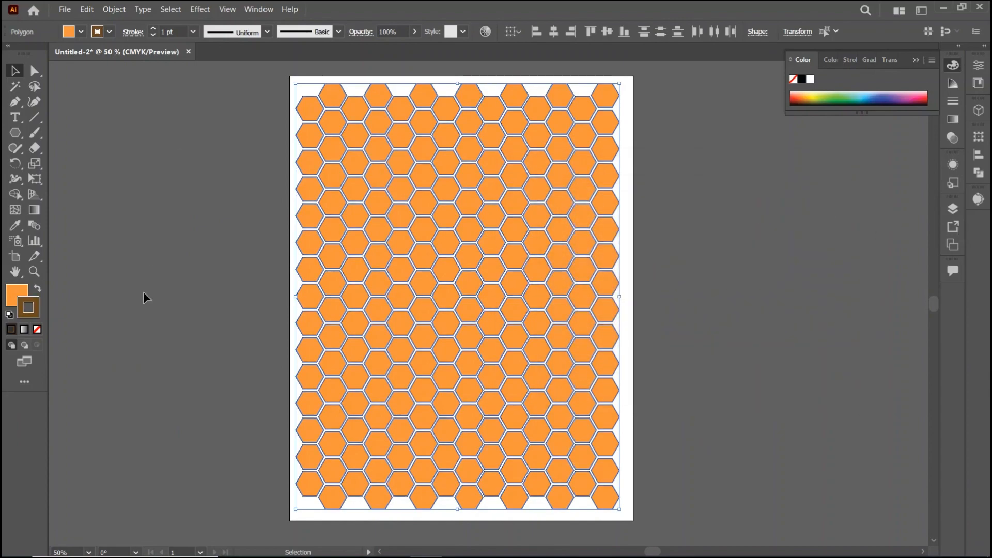
click(38, 288)
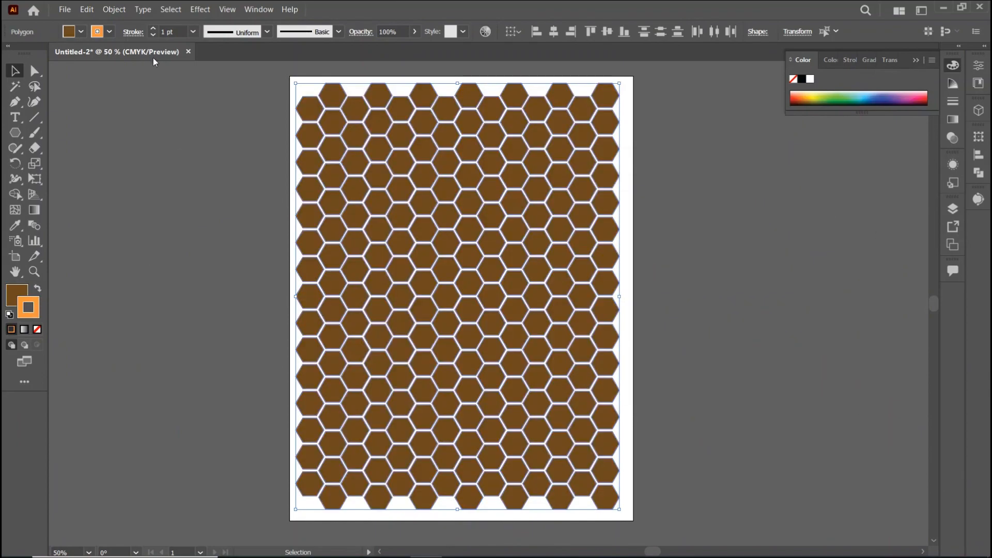
click(152, 281)
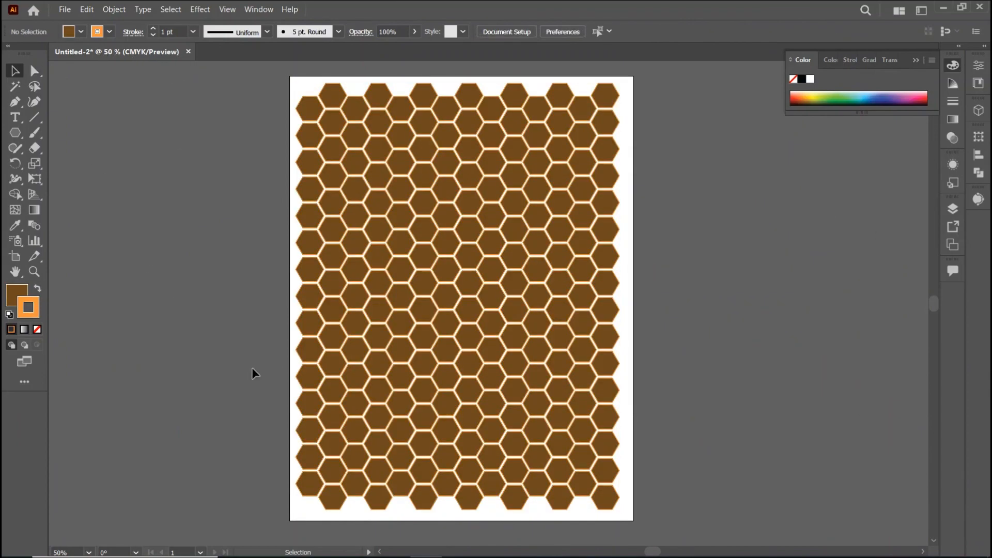
Step: Examine the hexagons' orange outlines and the gaps between them up close, and return to the whole artboard
click(386, 415)
scroll(386, 414, up, 1)
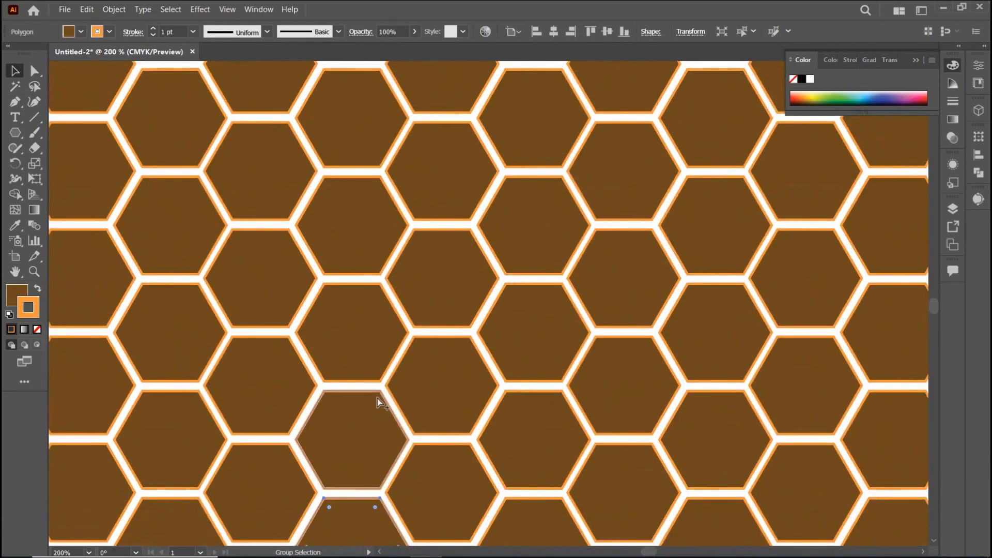
scroll(390, 428, up, 5)
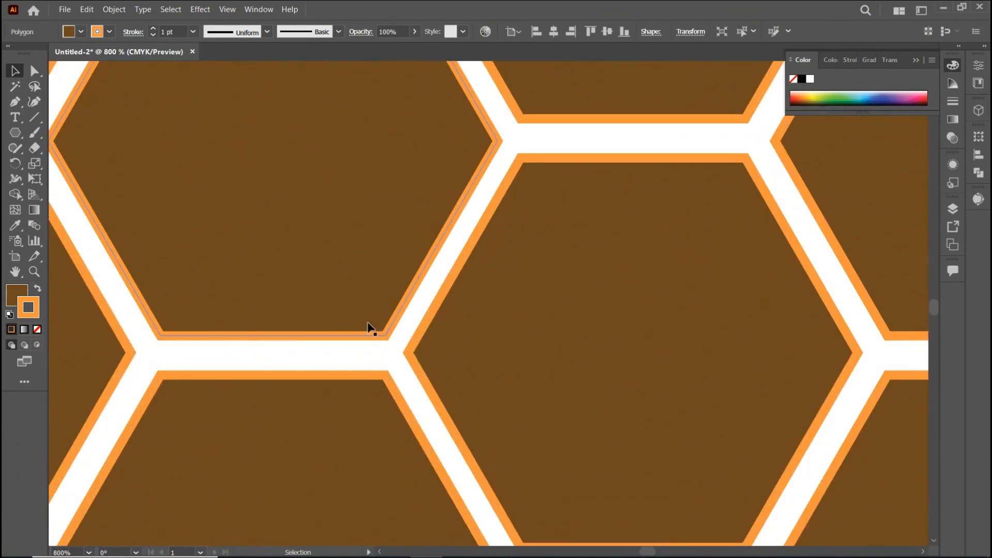
scroll(366, 237, down, 3)
scroll(370, 240, down, 5)
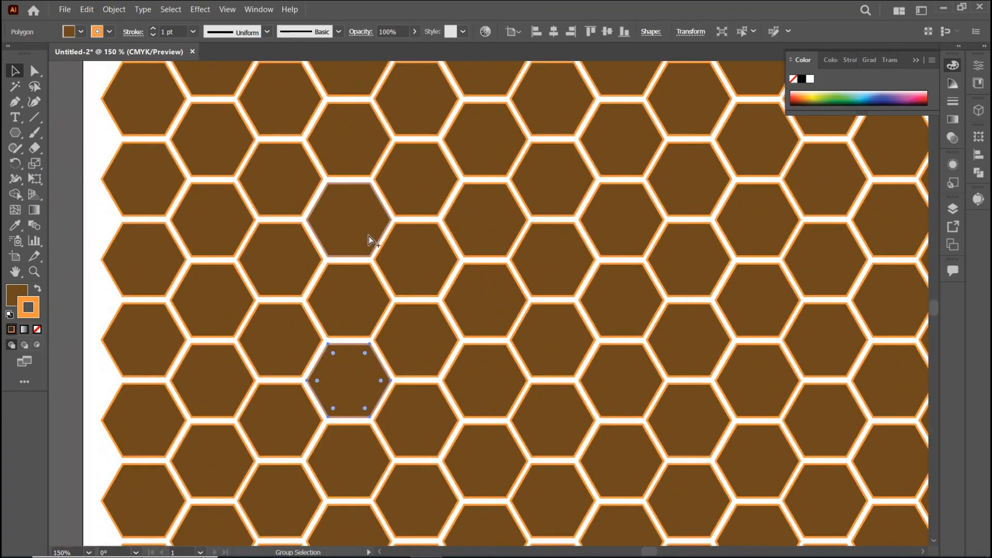
scroll(718, 339, up, 2)
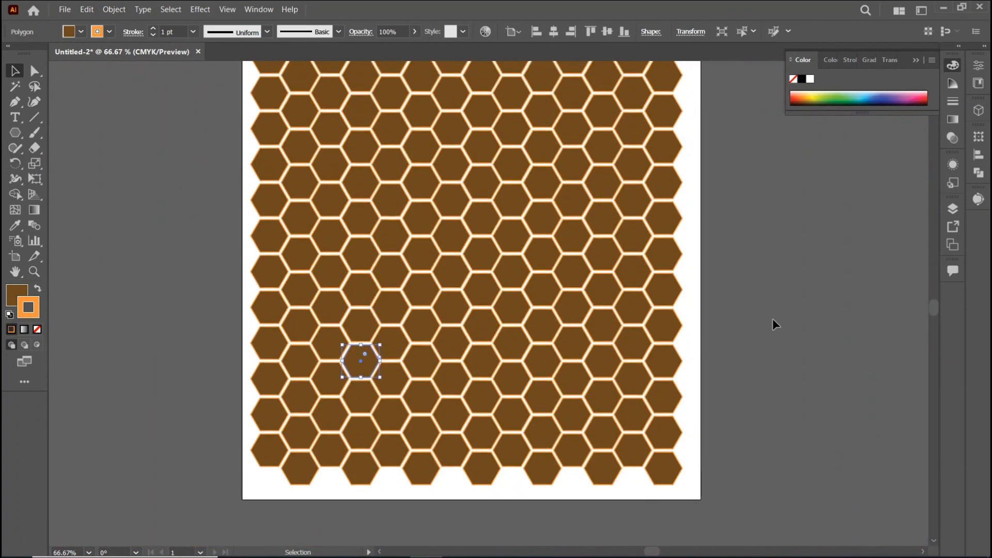
scroll(717, 330, down, 1)
click(762, 328)
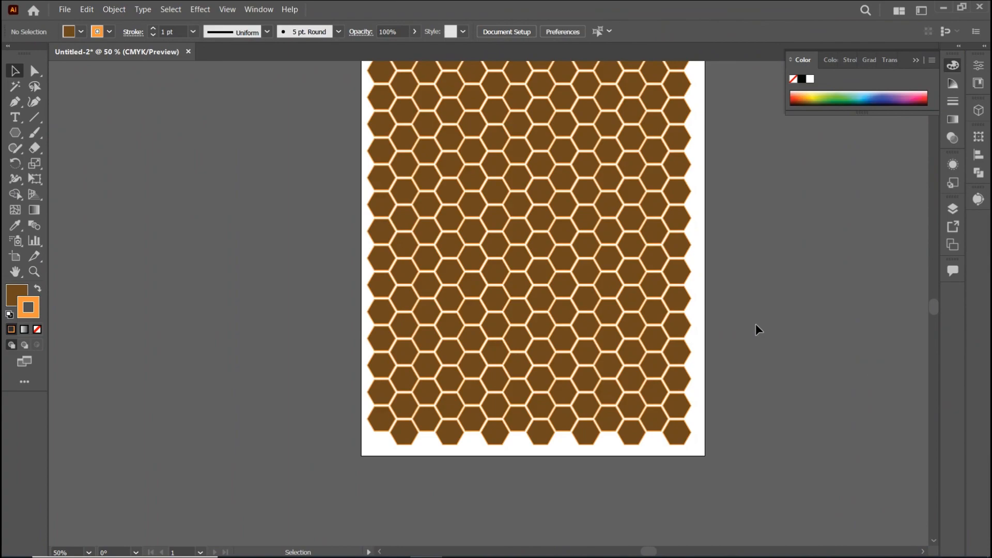
drag(744, 285, 608, 339)
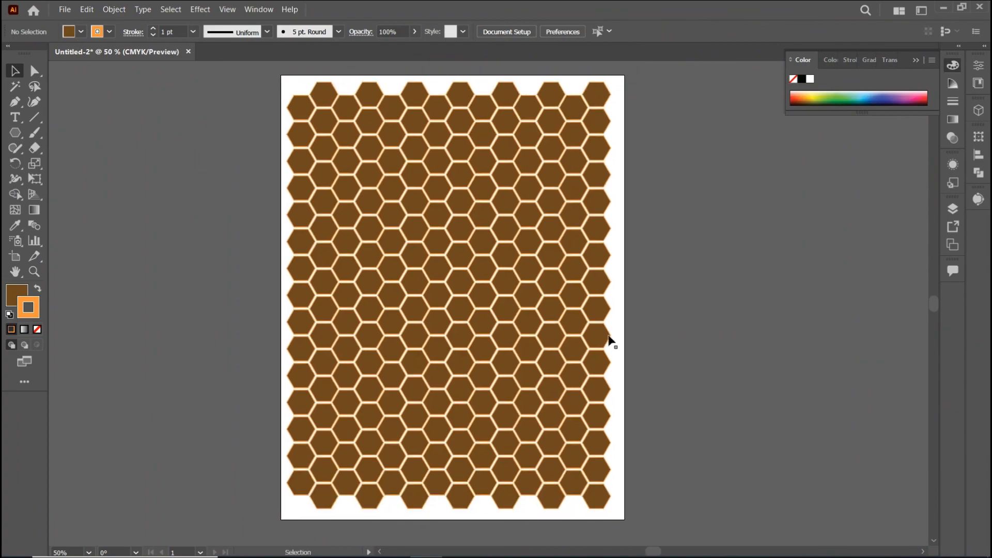
Step: Select single hexagons in the middle of the honeycomb one at a time, and clear the selection
click(528, 242)
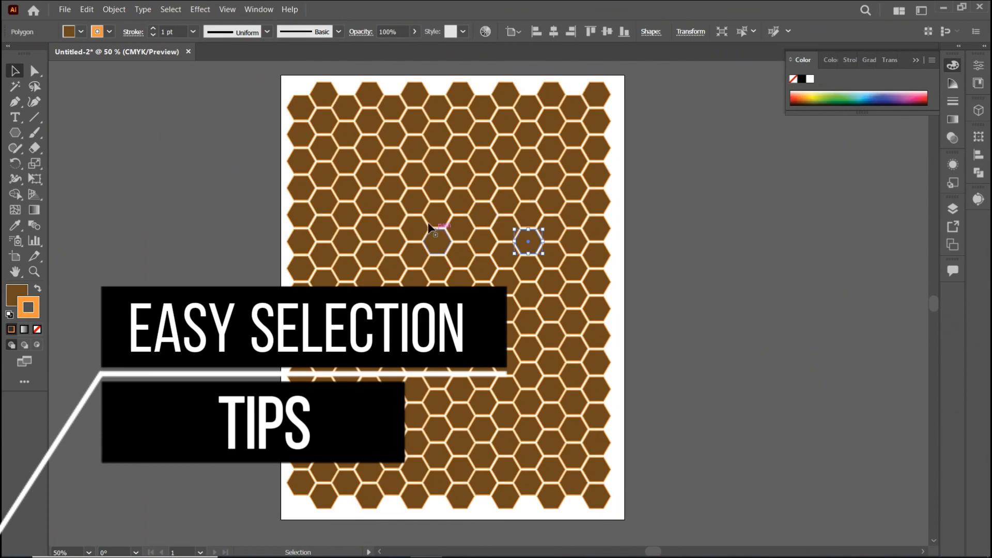
click(460, 200)
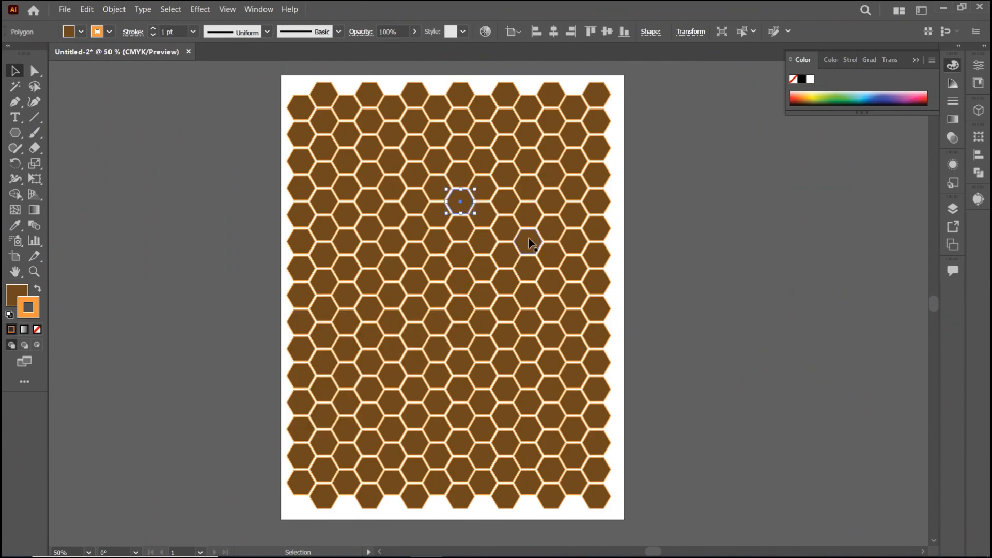
click(464, 232)
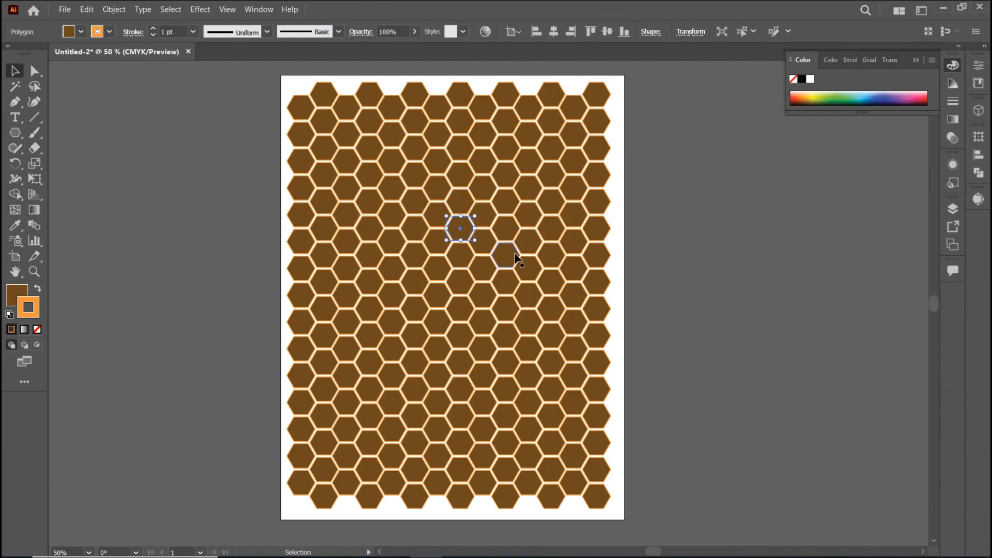
click(658, 447)
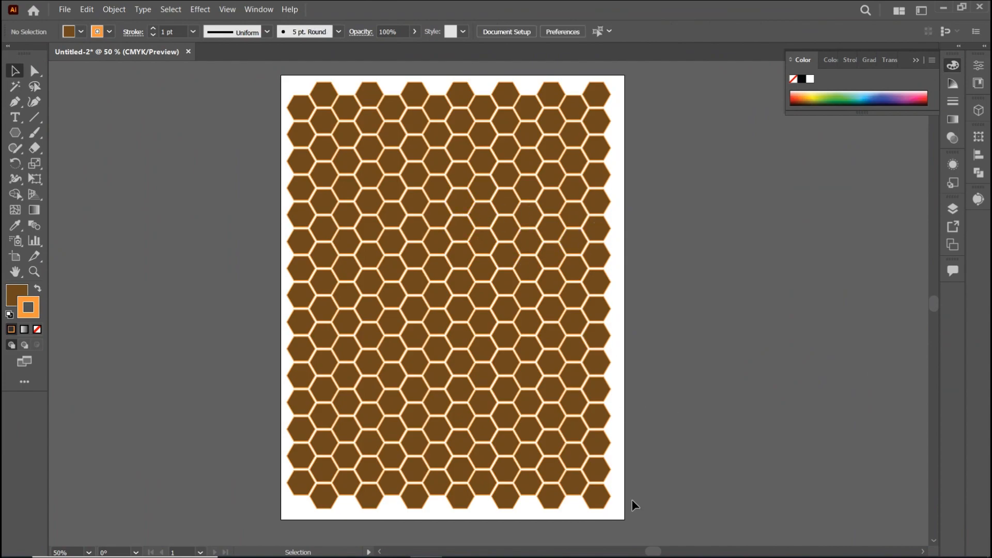
Step: Select every second hexagon column together, starting from the rightmost one, and delete them
drag(615, 209, 593, 87)
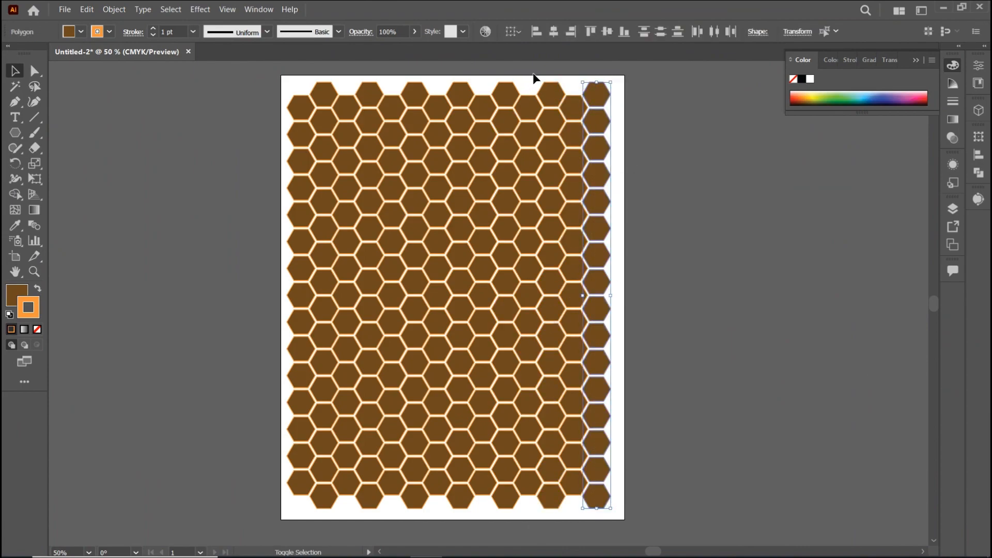
drag(546, 70, 552, 502)
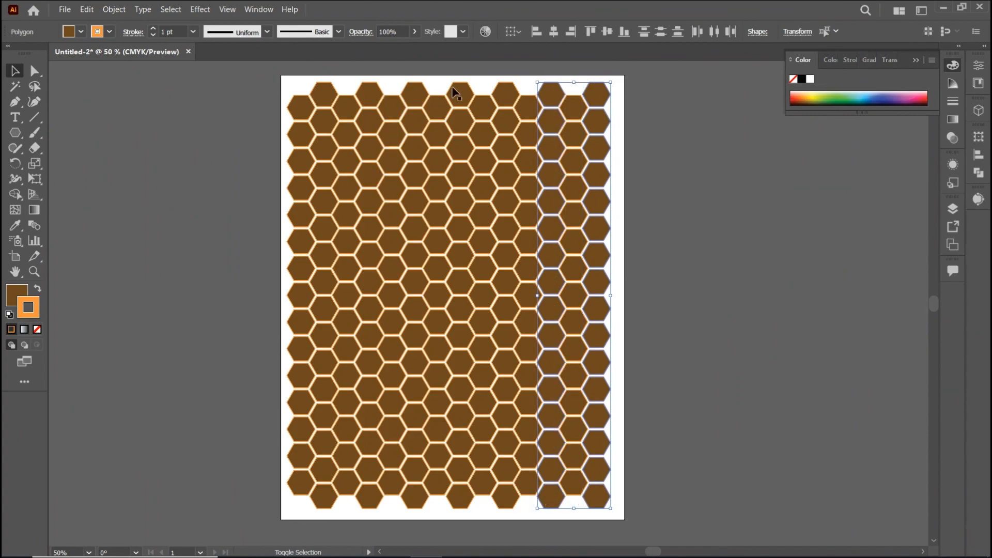
drag(503, 67, 317, 516)
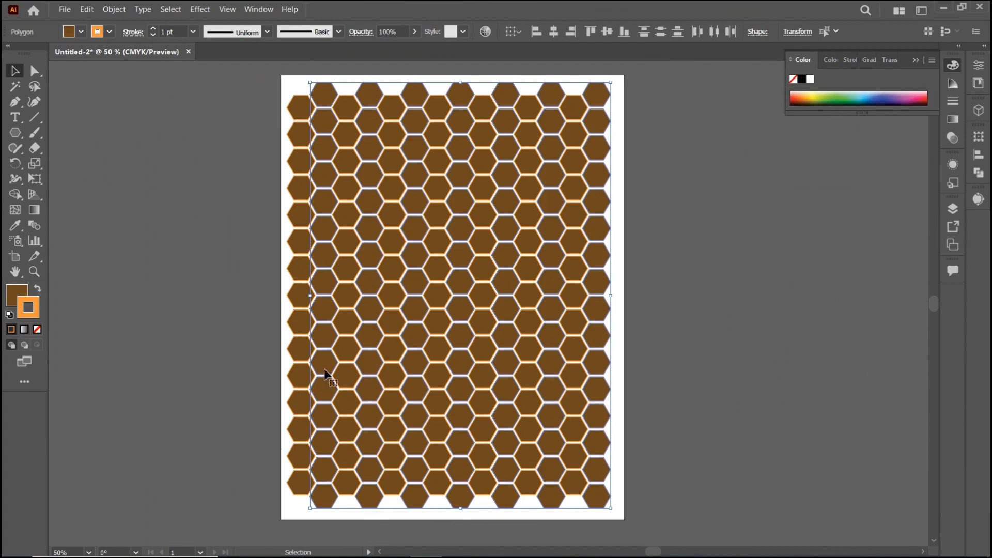
key(Delete)
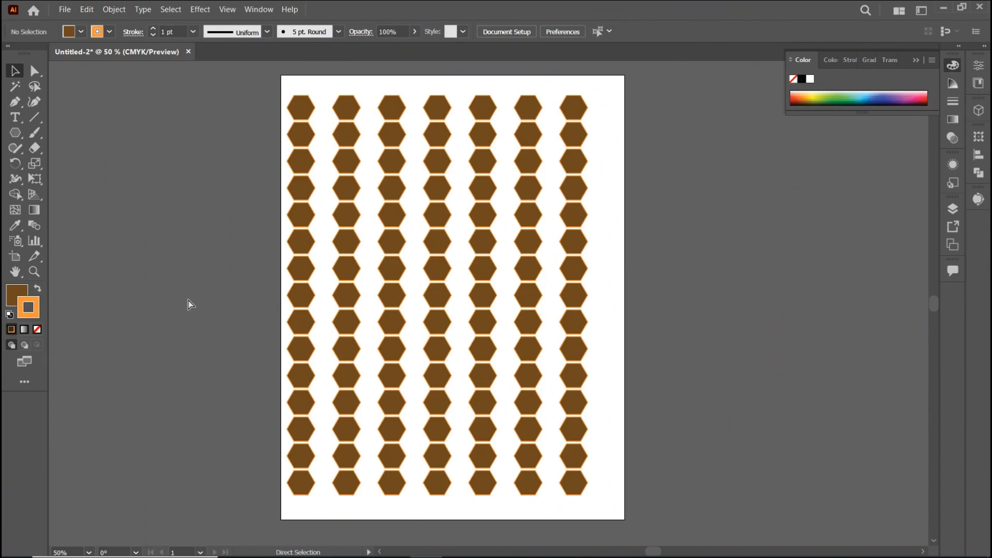
Step: Undo the column deletion, the brown and orange recolouring, and the last column-pair duplication
key(ctrl+z)
key(ctrl+g)
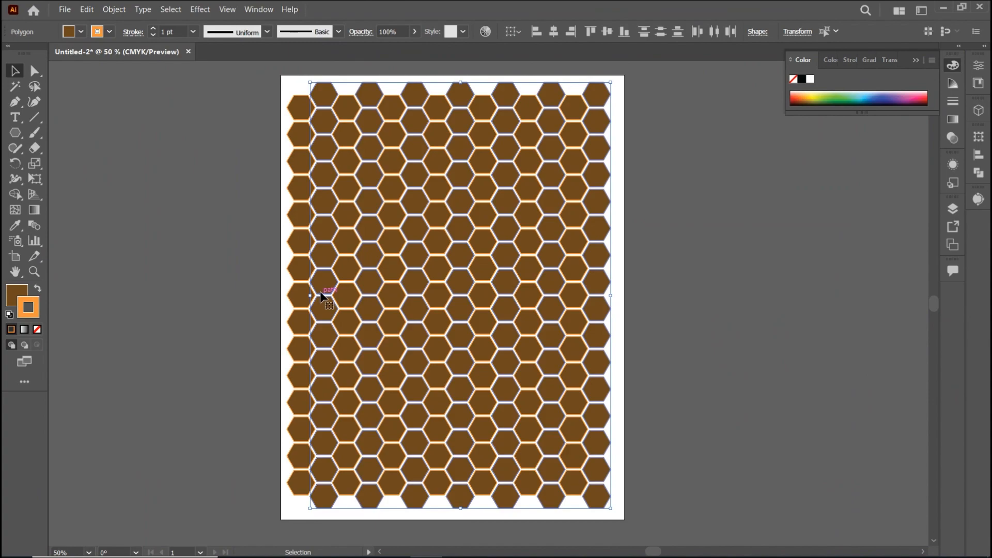
key(ctrl+z)
key(ctrl+z)
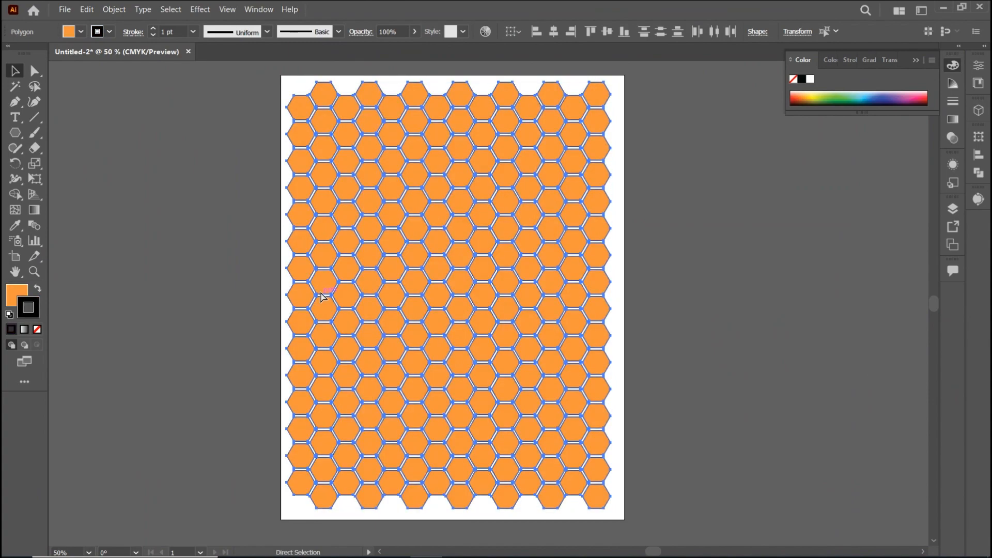
key(ctrl+z)
key(ctrl+z)
key(ctrl+z)
key(ctrl+z)
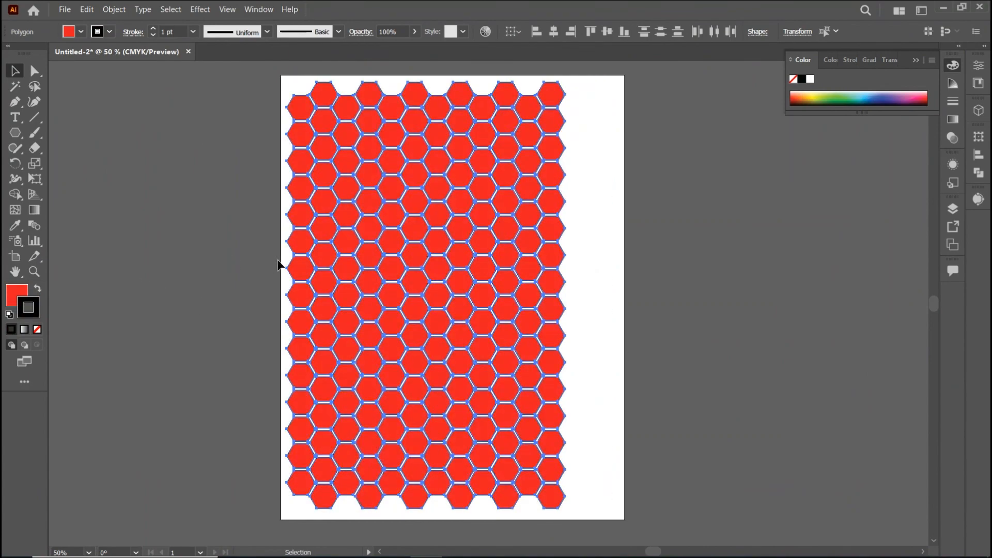
key(ctrl+z)
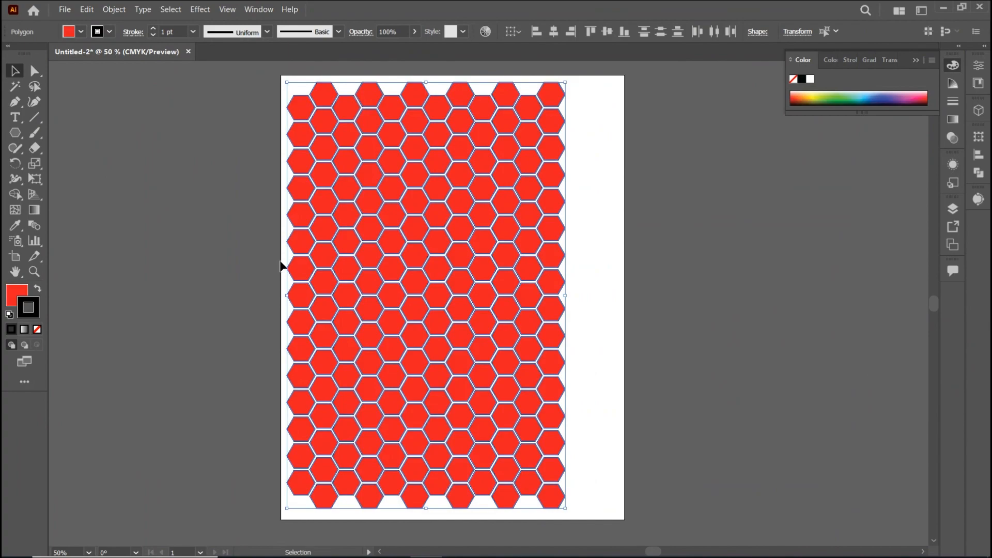
key(ctrl)
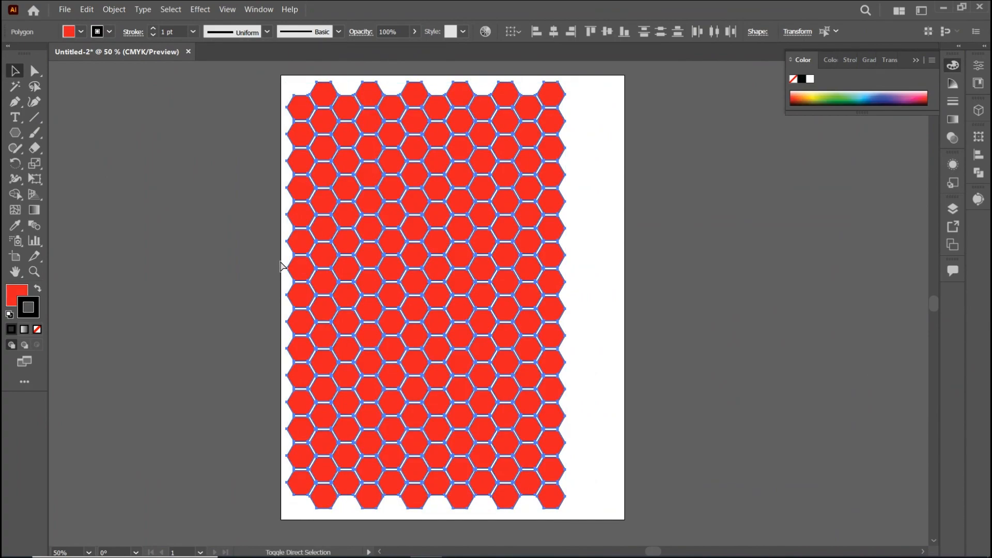
Step: Redo the column-pair duplication, the recolouring, and the deletion of every second hexagon column
key(ctrl+shift+z)
key(ctrl+shift+z)
key(ctrl+shift+z)
key(ctrl+shift+z)
key(ctrl+shift+z)
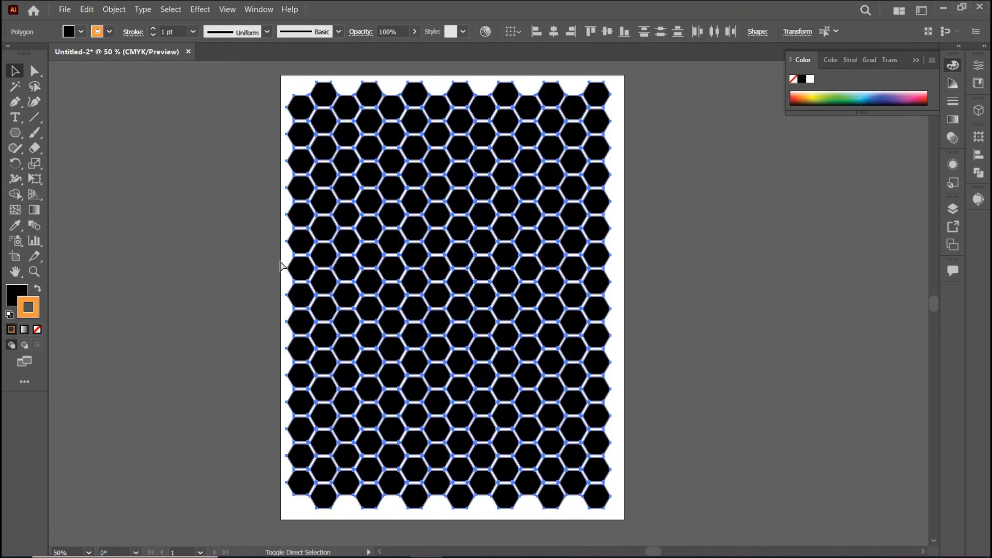
key(ctrl+shift+z)
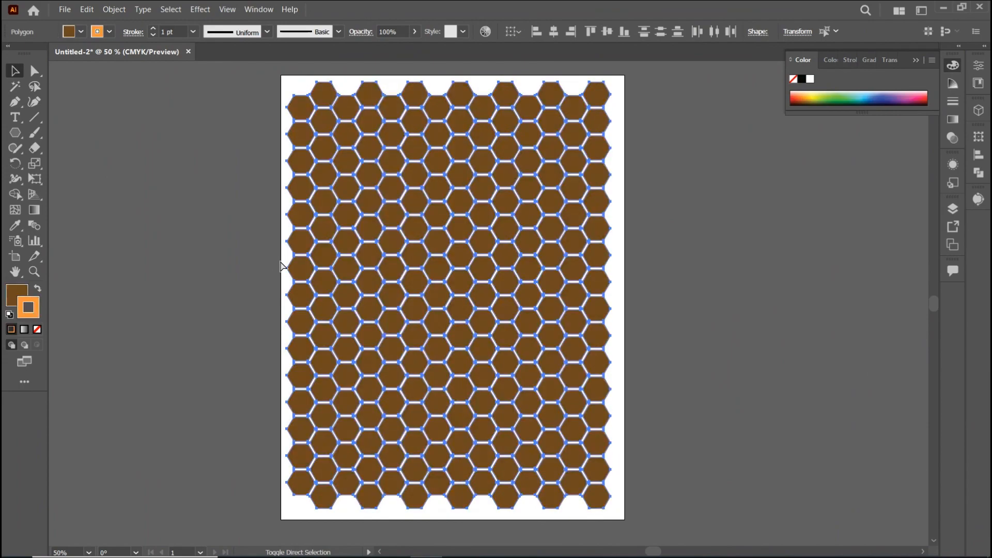
key(ctrl+shift+z)
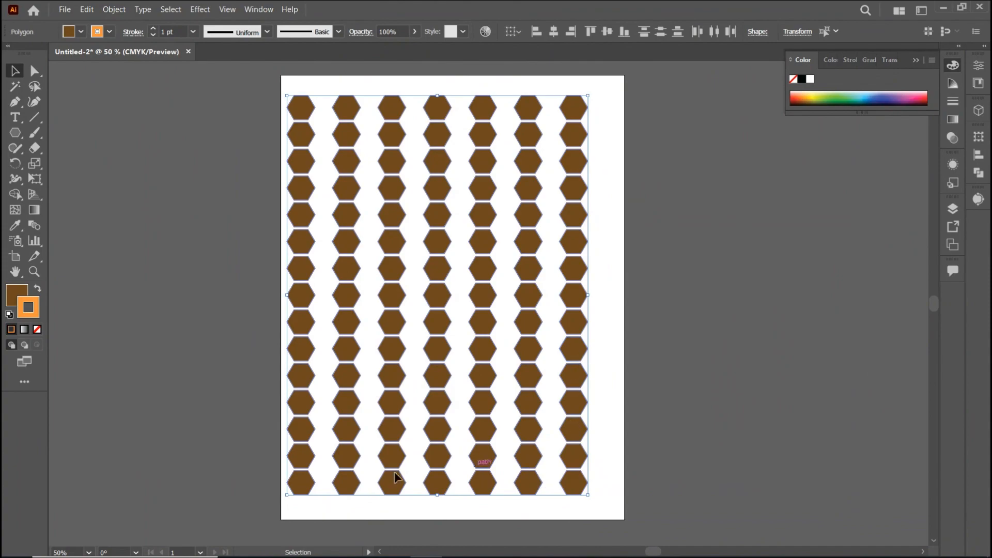
Step: Switch to the Google Meet call, dismiss the WhatsApp notification, and return to Illustrator
mouse_move(258, 553)
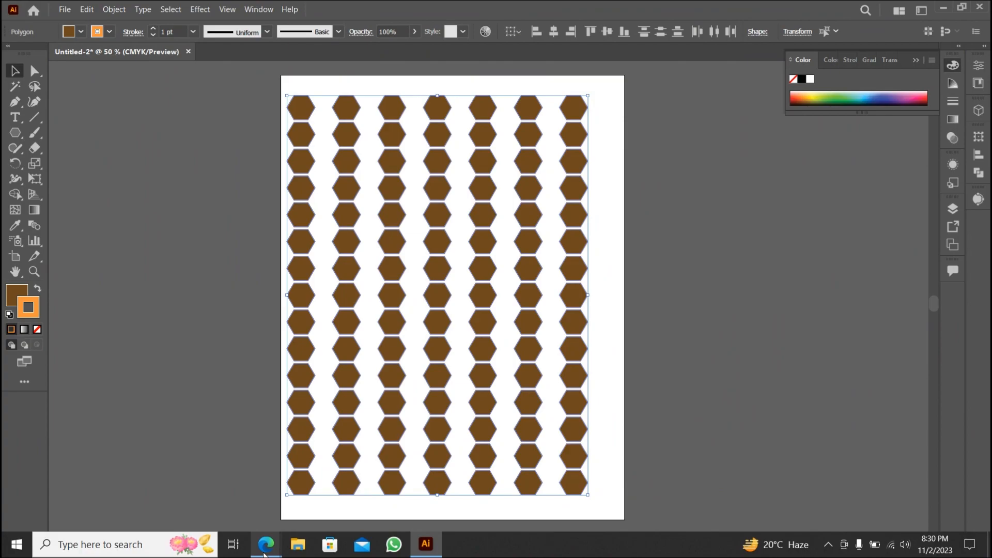
click(137, 493)
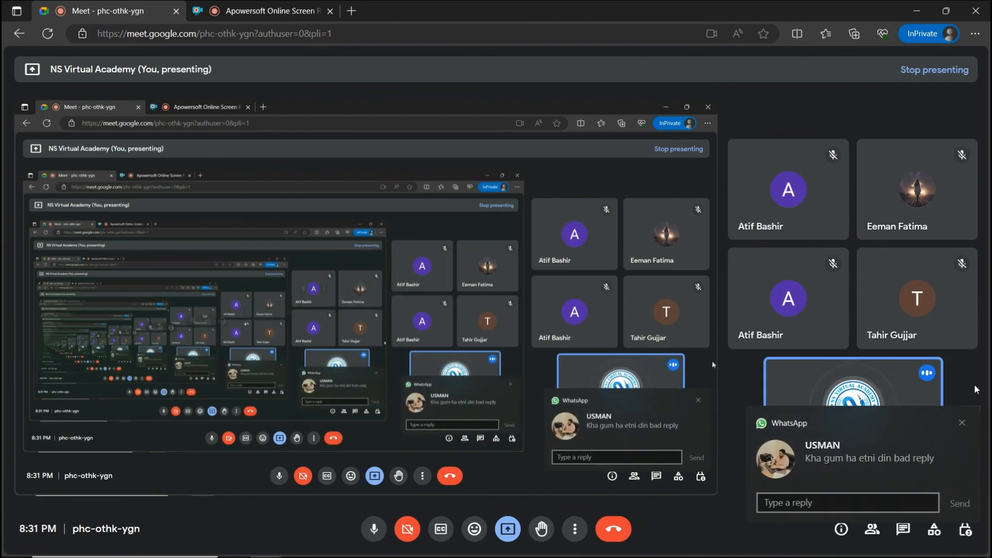
click(963, 423)
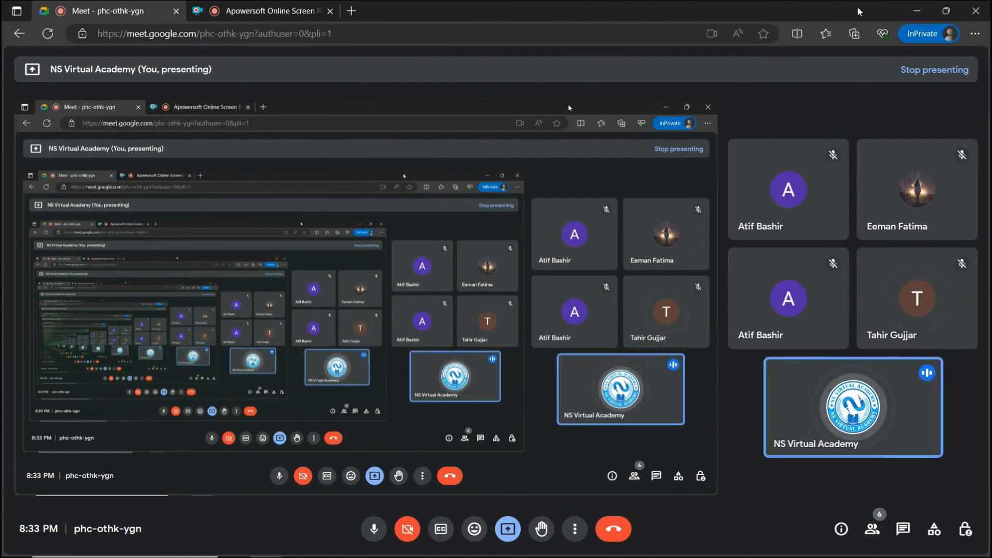
click(914, 10)
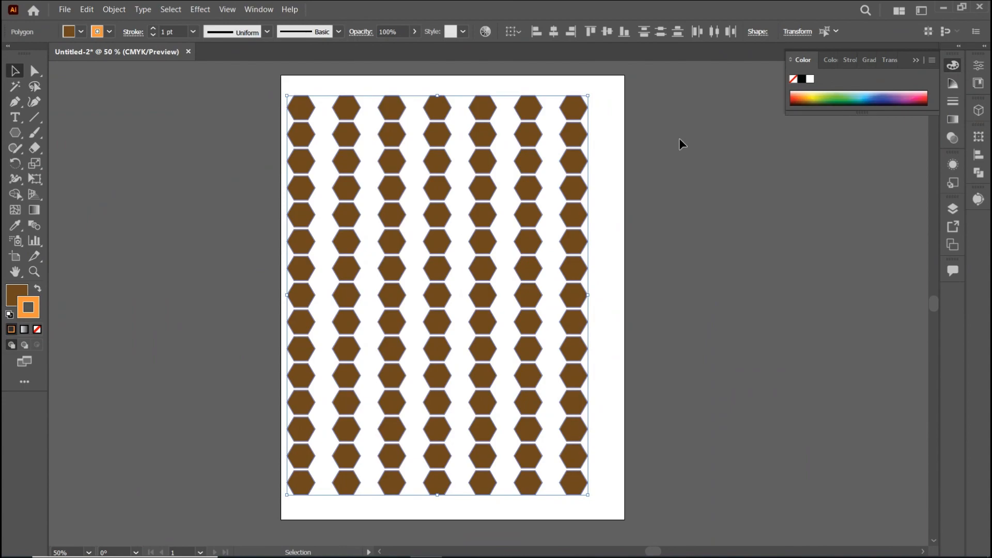
Step: Delete the remaining hexagon columns from the artboard and switch to the Google Meet call
key(Delete)
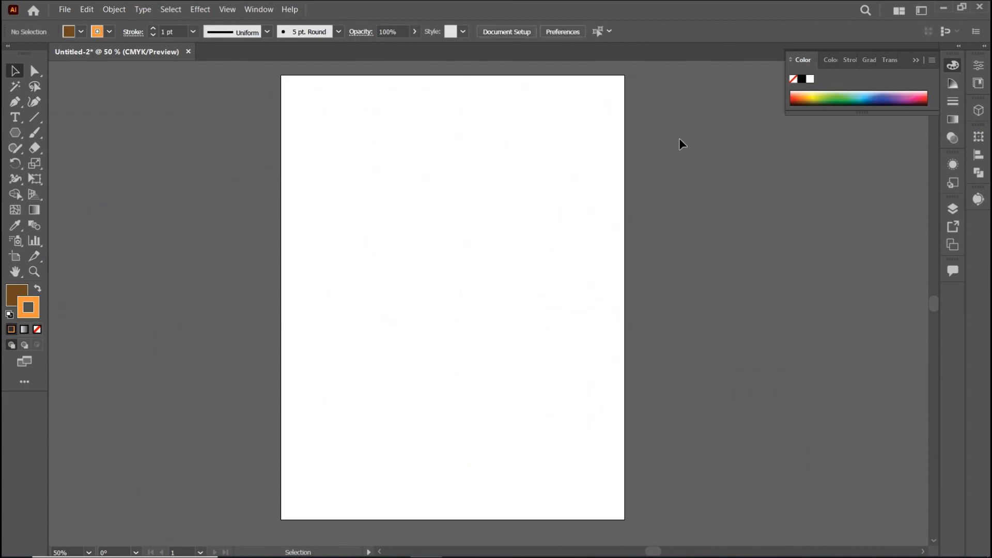
key(alt+Tab)
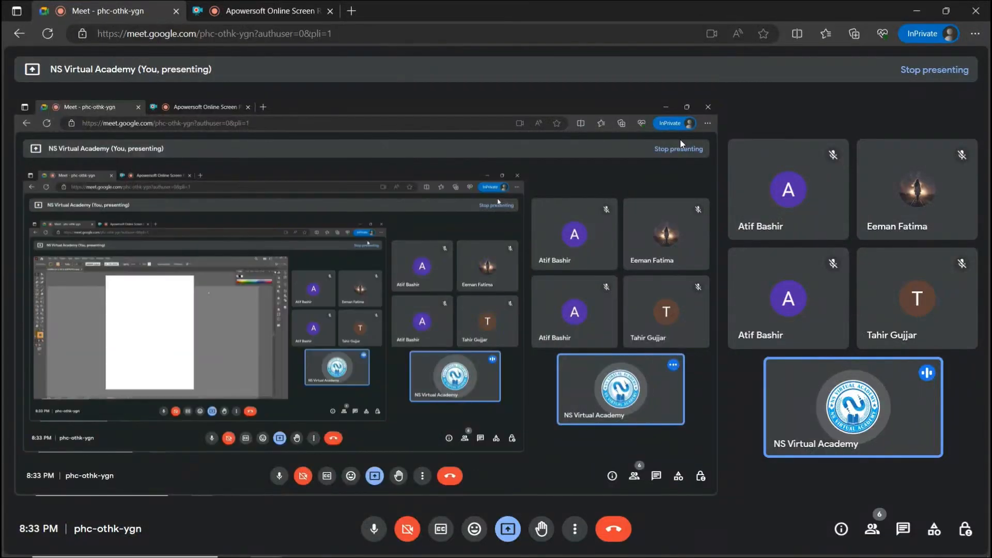